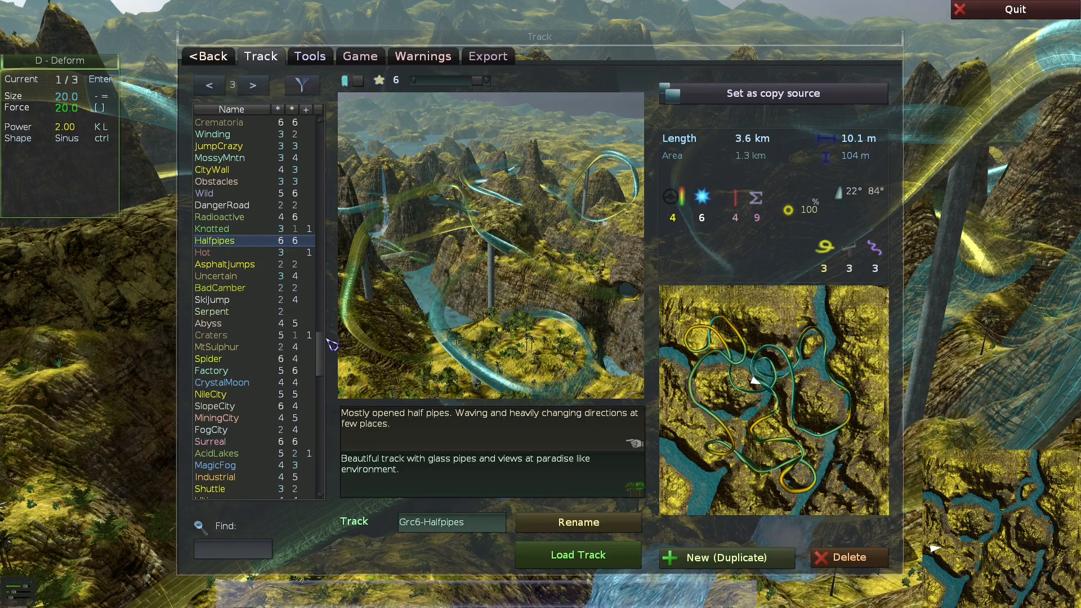
# Duplicate the Halfpipes track as a new track named Grc6-Demo
pyautogui.press('Escape')
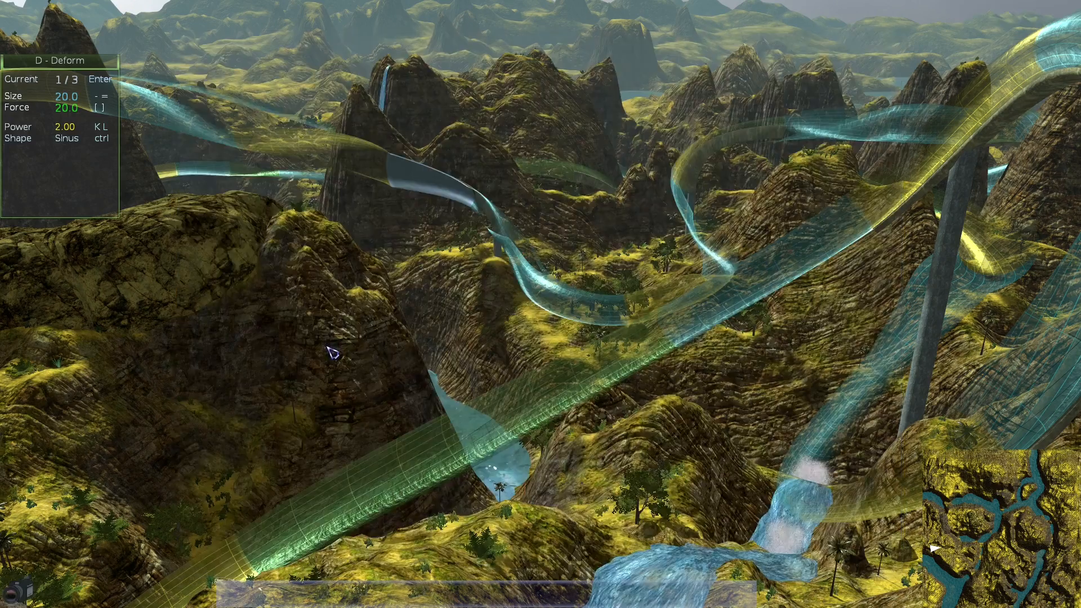
pyautogui.press('Escape')
pyautogui.click(488, 521)
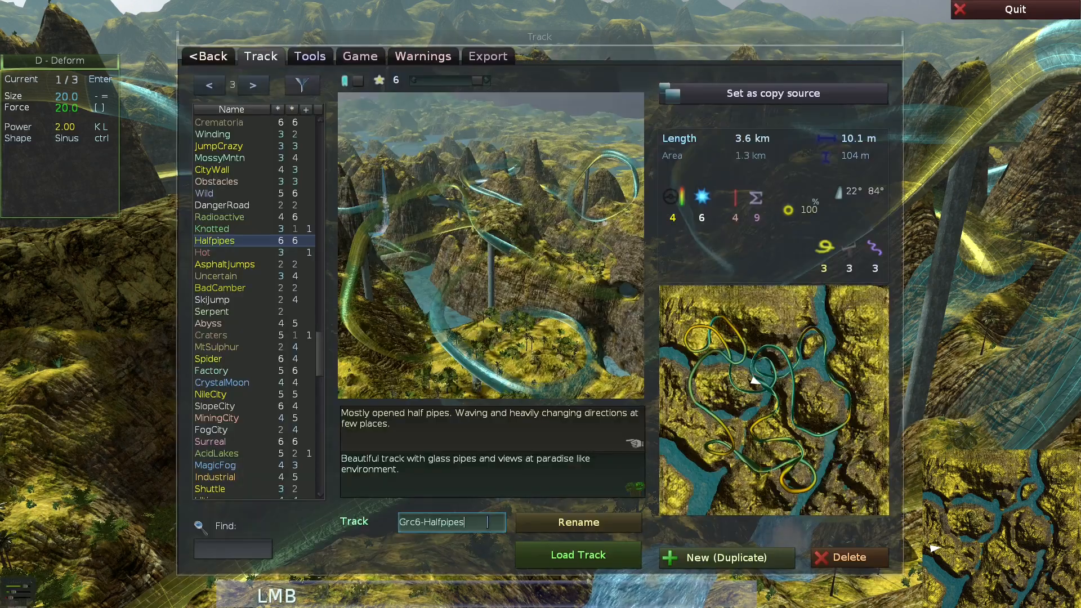
pyautogui.press('BackSpace')
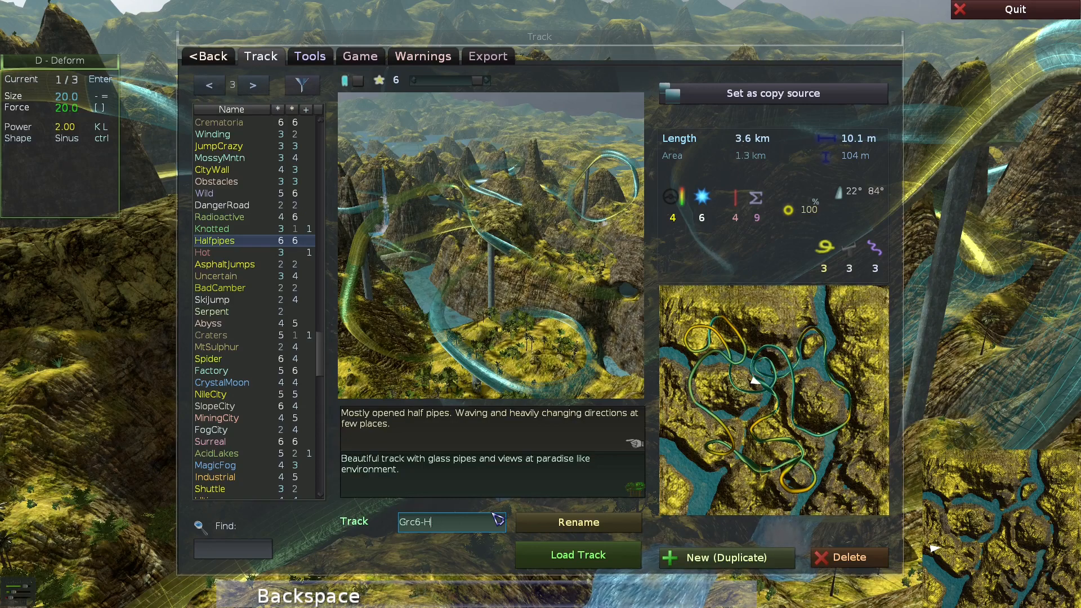
pyautogui.press('BackSpace')
pyautogui.write('Demo')
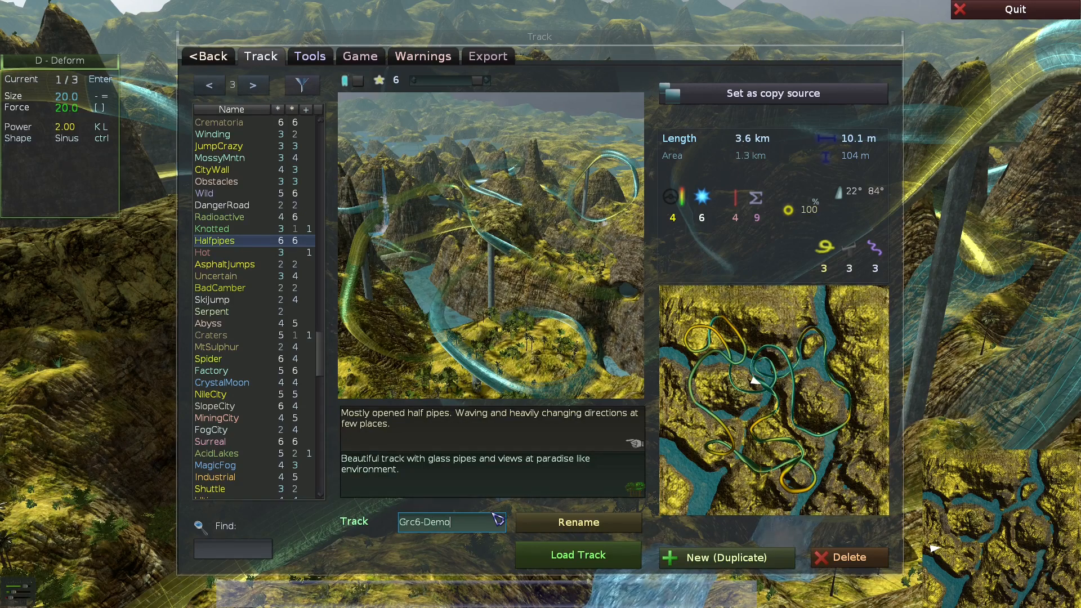
pyautogui.click(740, 568)
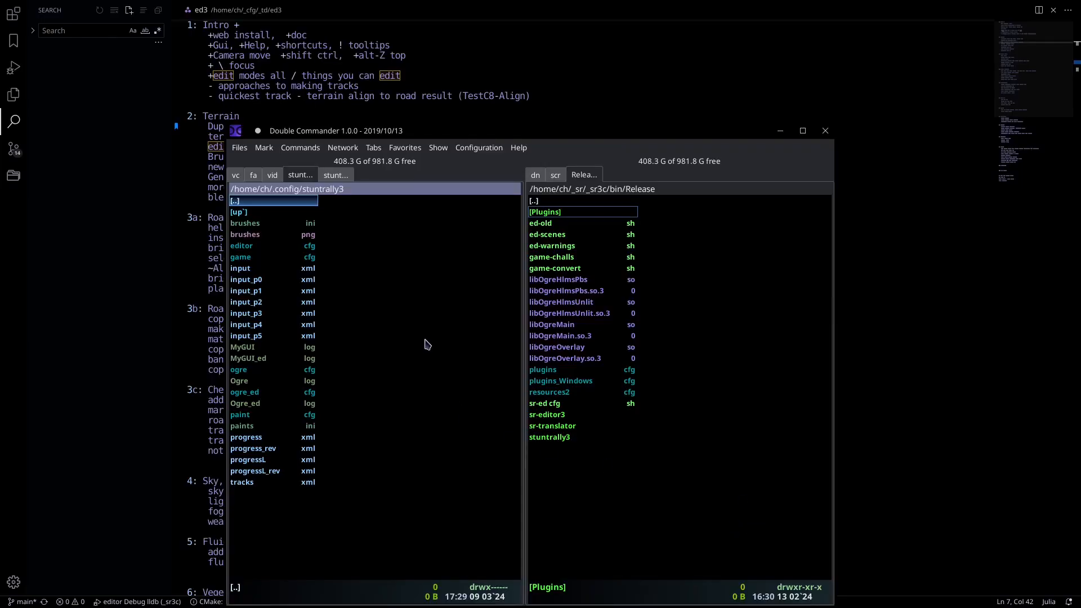
# In Double Commander, open the tracks folder inside .local/share/stuntrally3
pyautogui.click(337, 177)
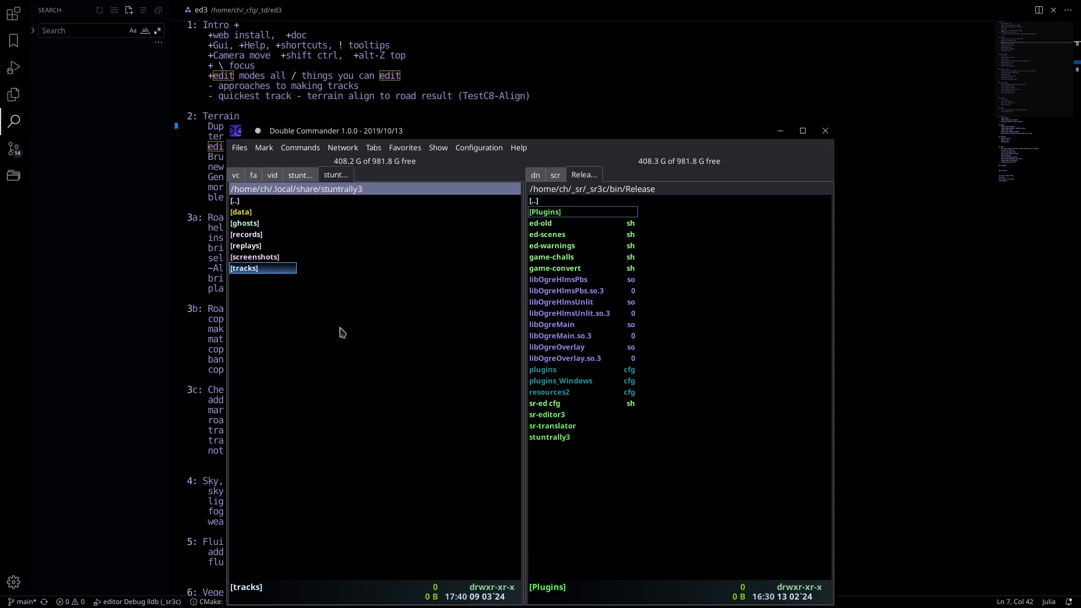
pyautogui.press('Return')
pyautogui.press('Down')
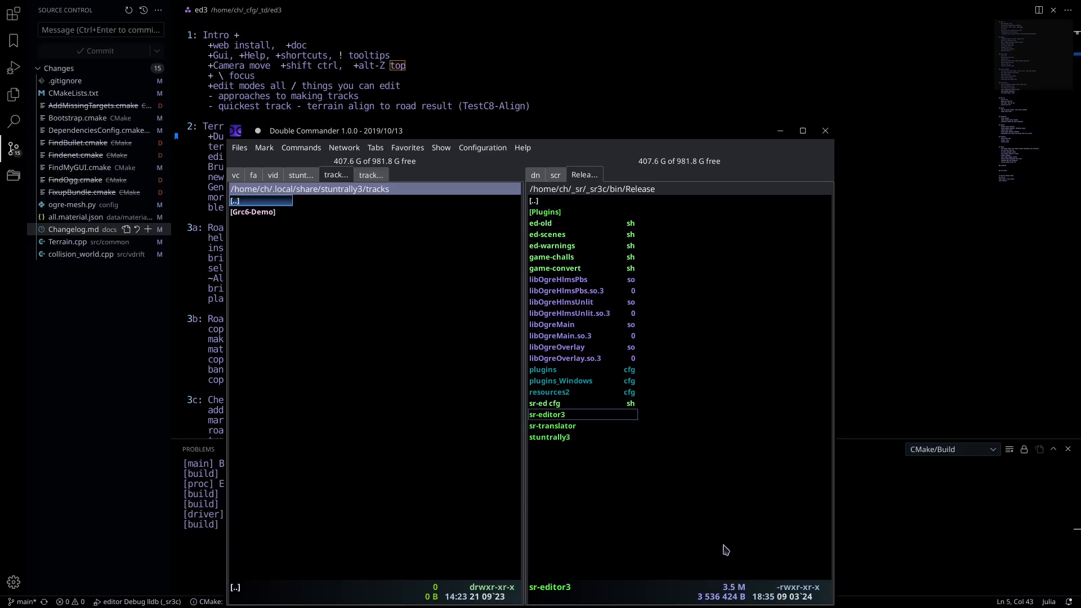
# Switch back to the Stunt Rally track editor and open its input help page
pyautogui.click(791, 600)
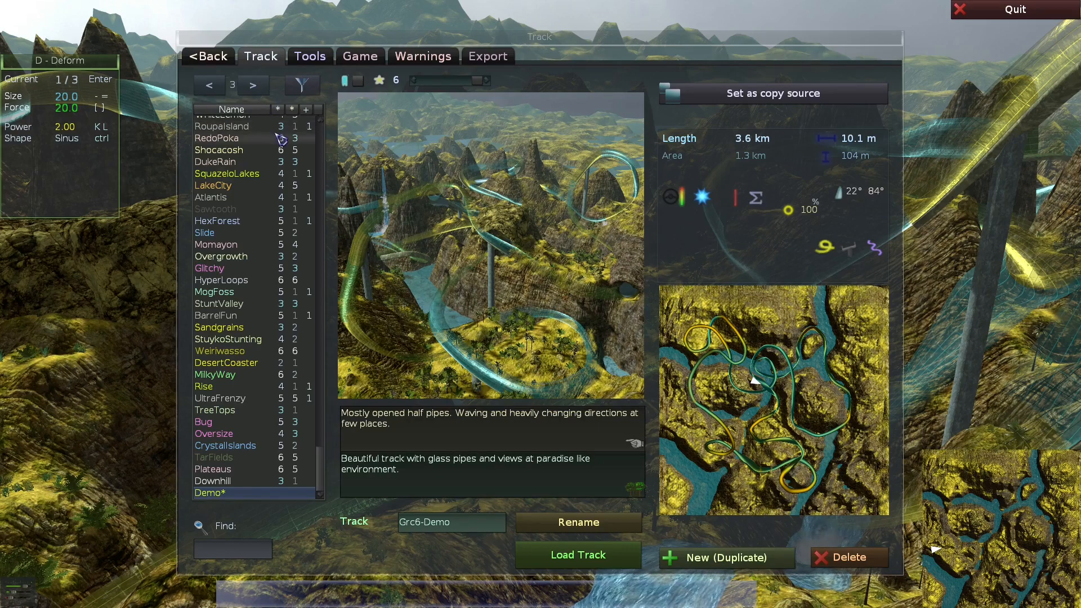
pyautogui.press('BackSpace')
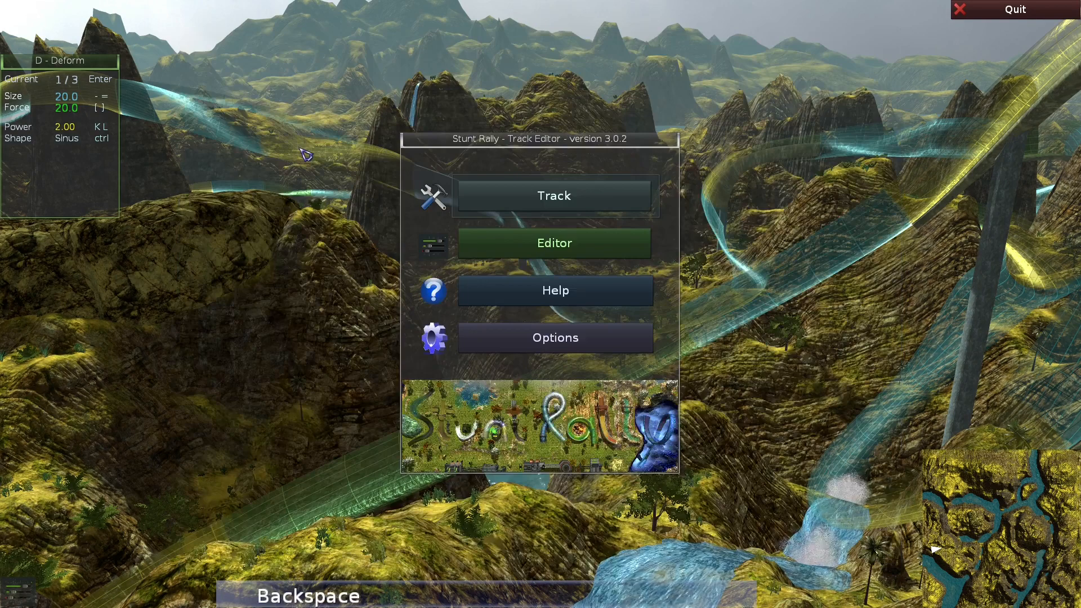
pyautogui.click(544, 295)
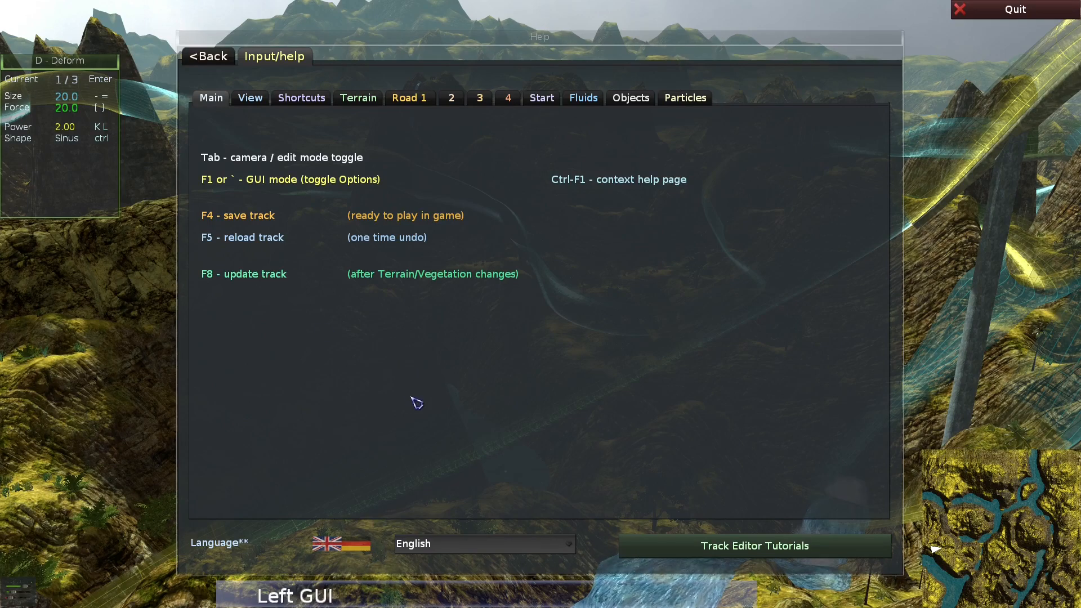
# Look through the Grc6-Demo track folders in Double Commander, and return to the Stunt Rally track editor
pyautogui.press('super+Tab')
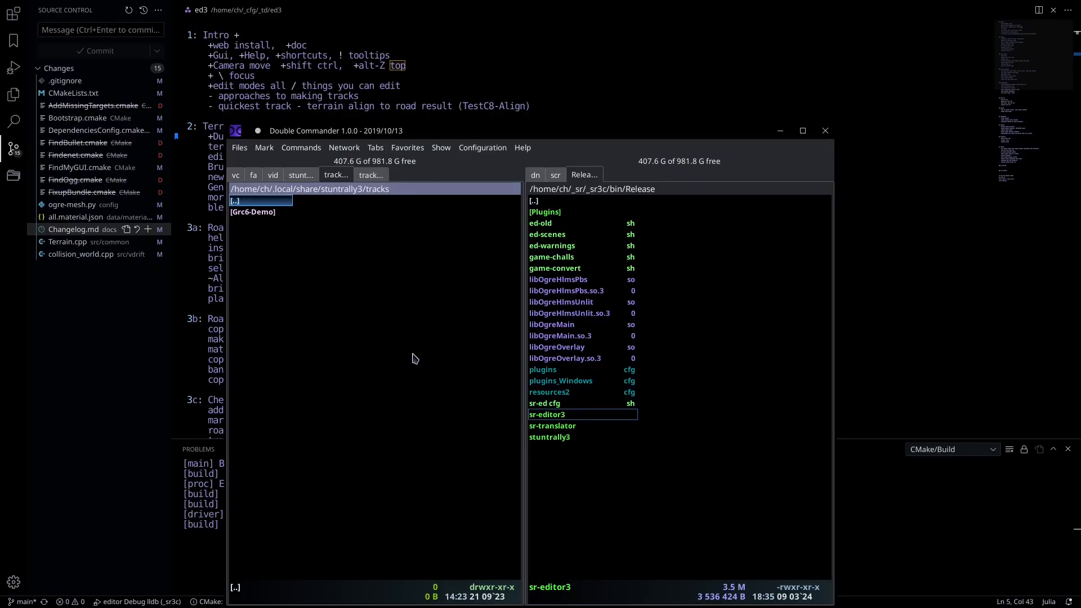
pyautogui.press('Down')
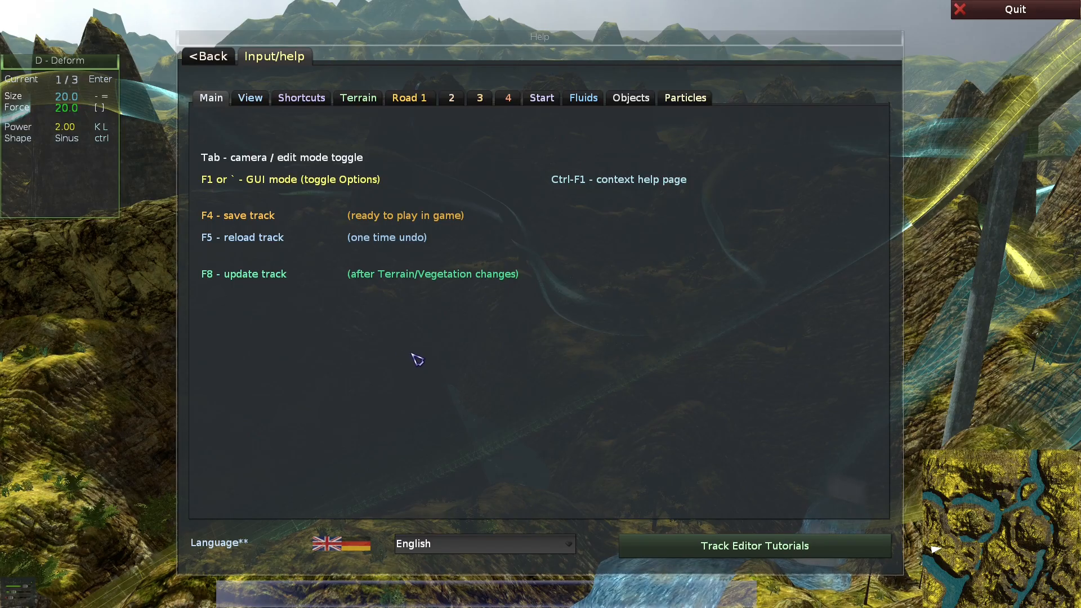
pyautogui.hotkey('alt', 'Tab')
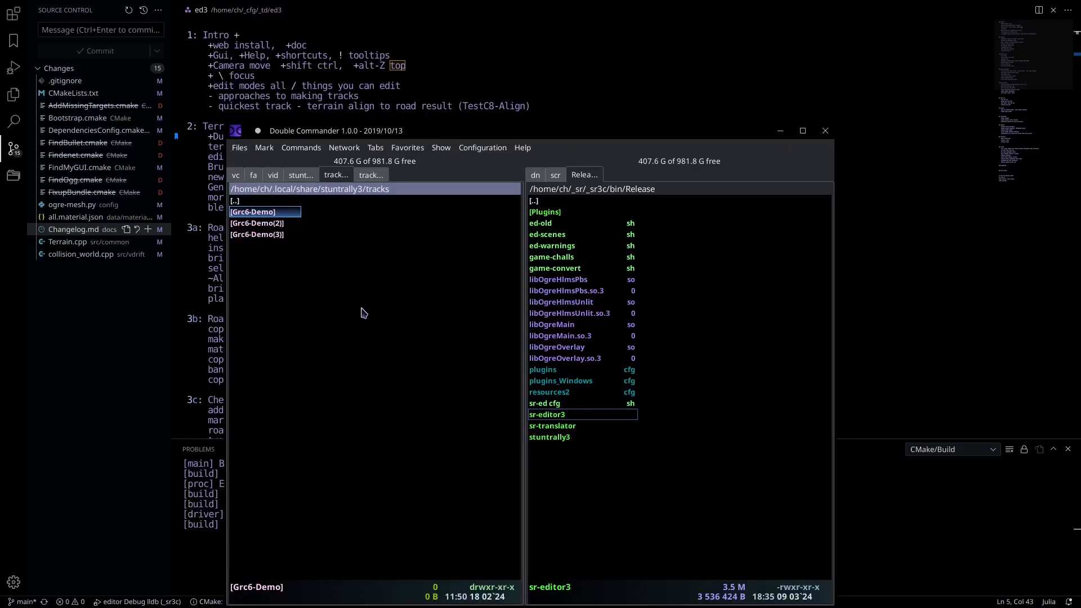
pyautogui.press('Down')
pyautogui.press('Down')
pyautogui.press('Up')
pyautogui.press('Up')
pyautogui.hotkey('alt', 'Tab')
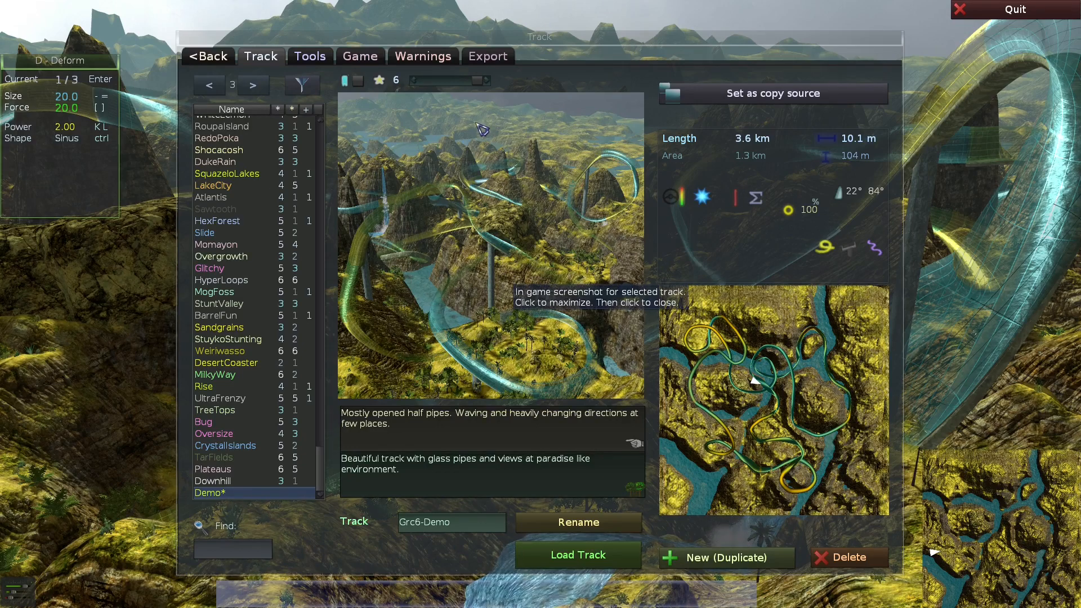
# Delete all road, fluids, objects and particles from the Demo track
pyautogui.click(322, 60)
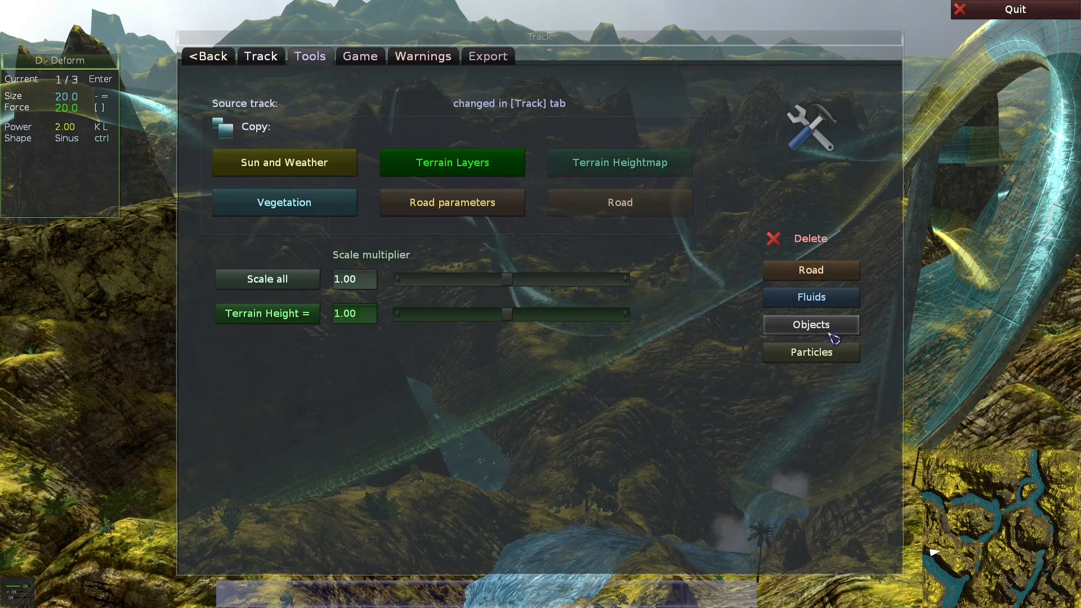
pyautogui.click(821, 273)
pyautogui.click(827, 298)
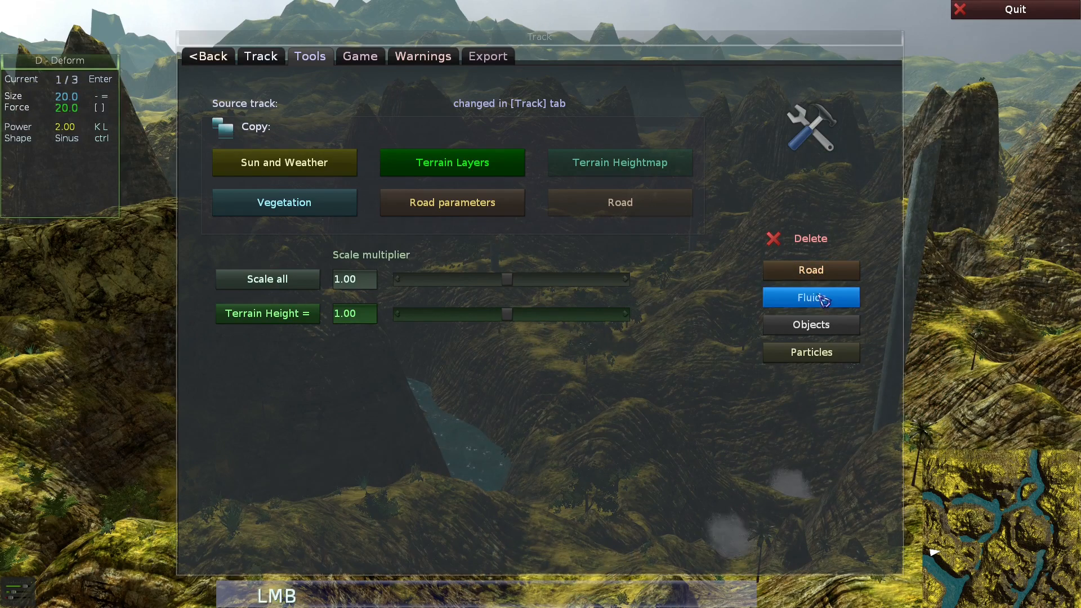
pyautogui.click(825, 327)
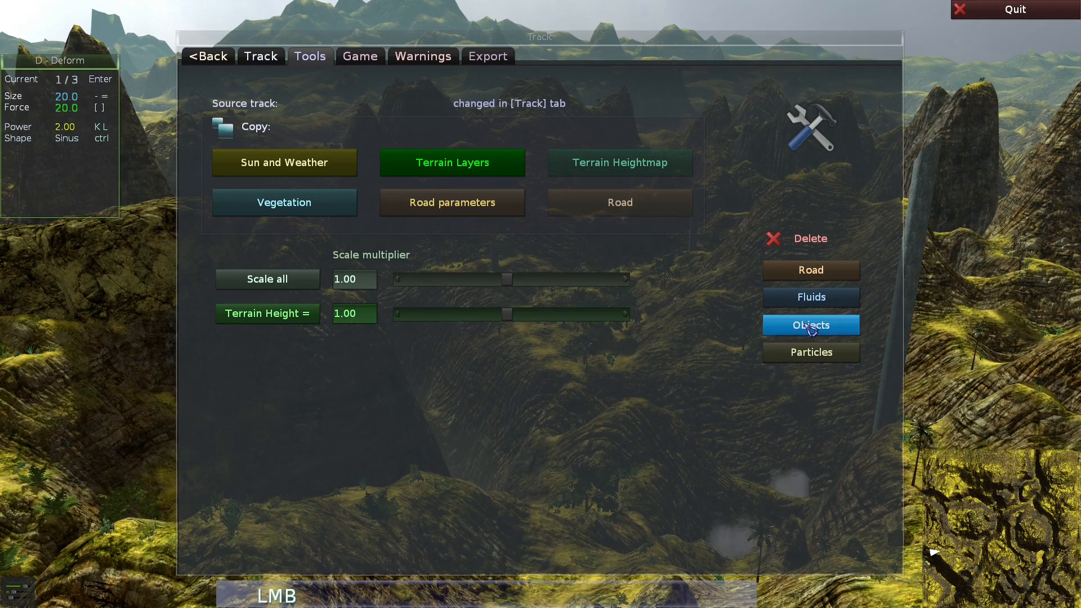
pyautogui.click(833, 354)
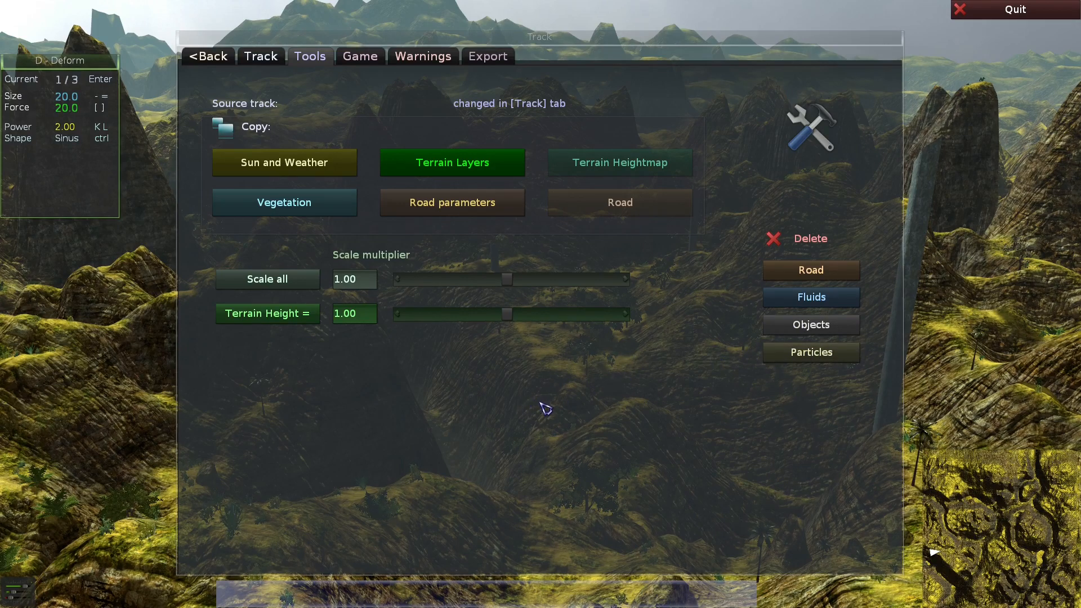
# Open the terrain size settings and review the size and horizon values of each terrain
pyautogui.press('Escape')
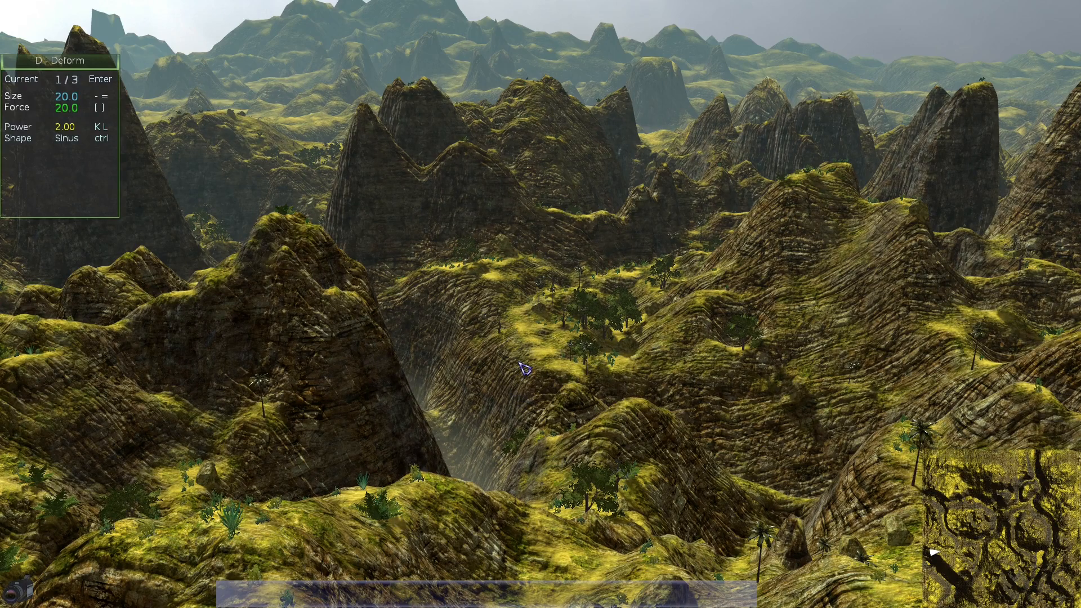
pyautogui.press('alt')
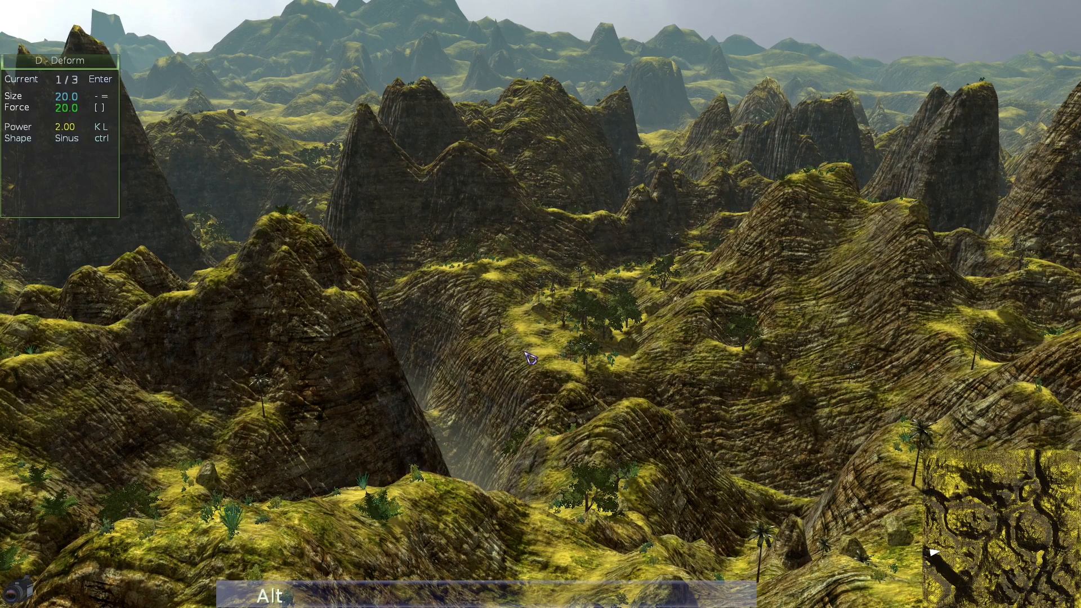
pyautogui.hotkey('alt', 't')
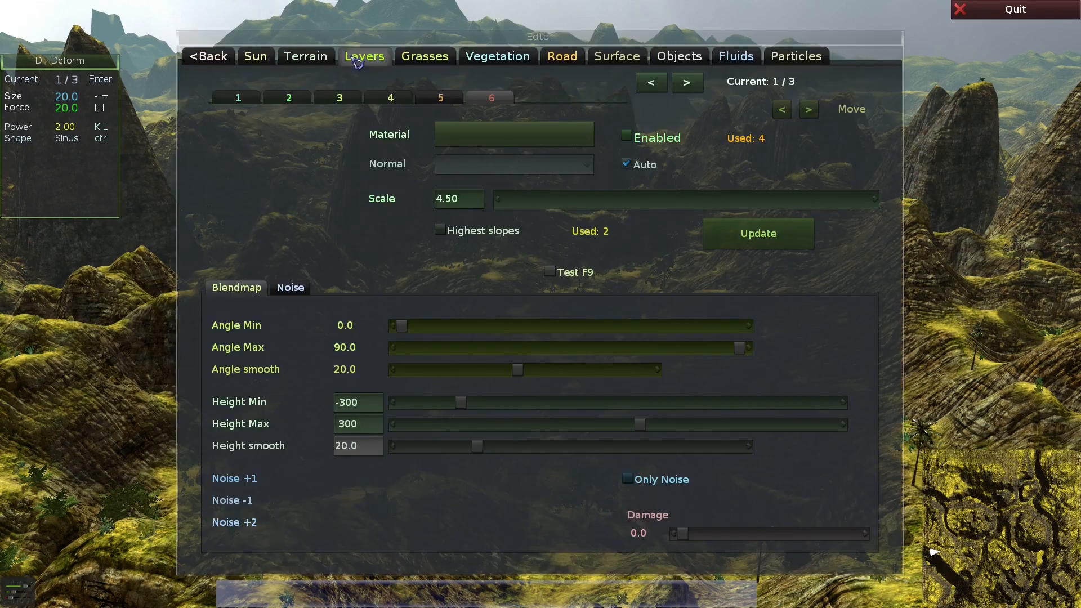
pyautogui.hotkey('alt', 't')
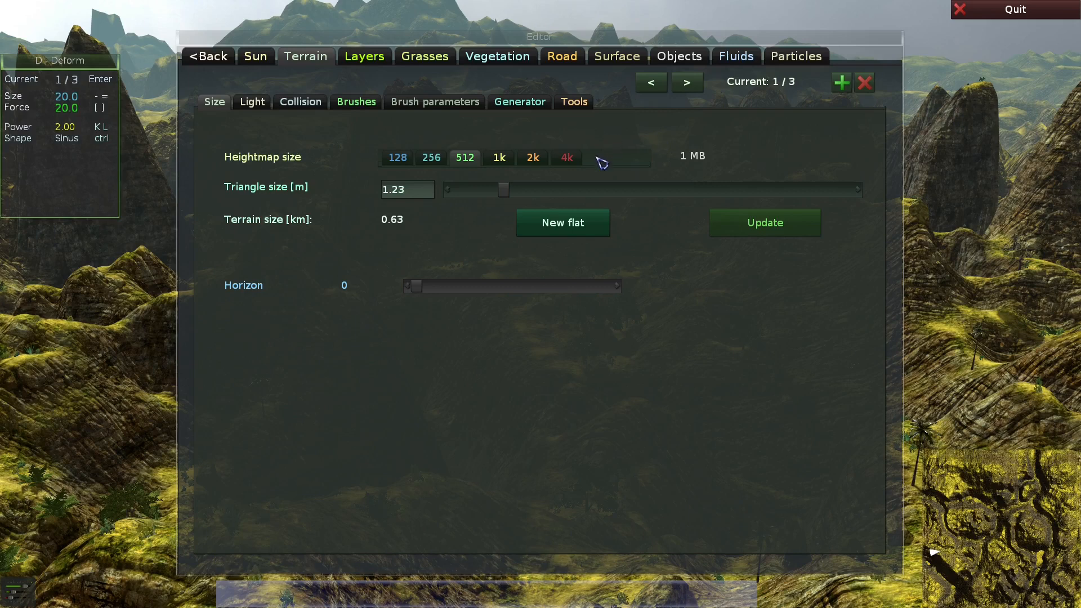
pyautogui.click(688, 83)
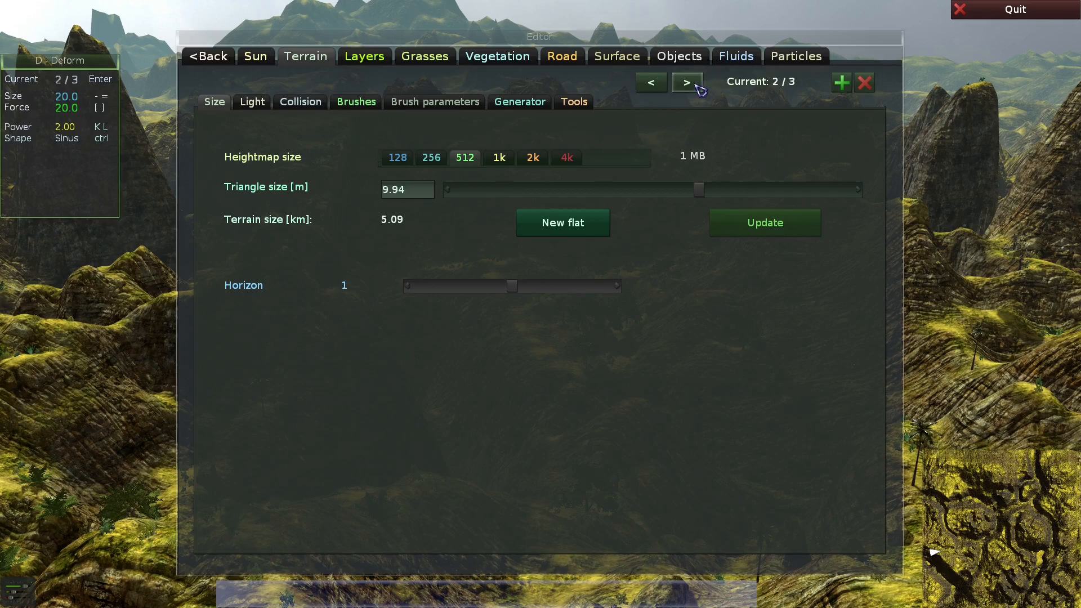
pyautogui.click(697, 85)
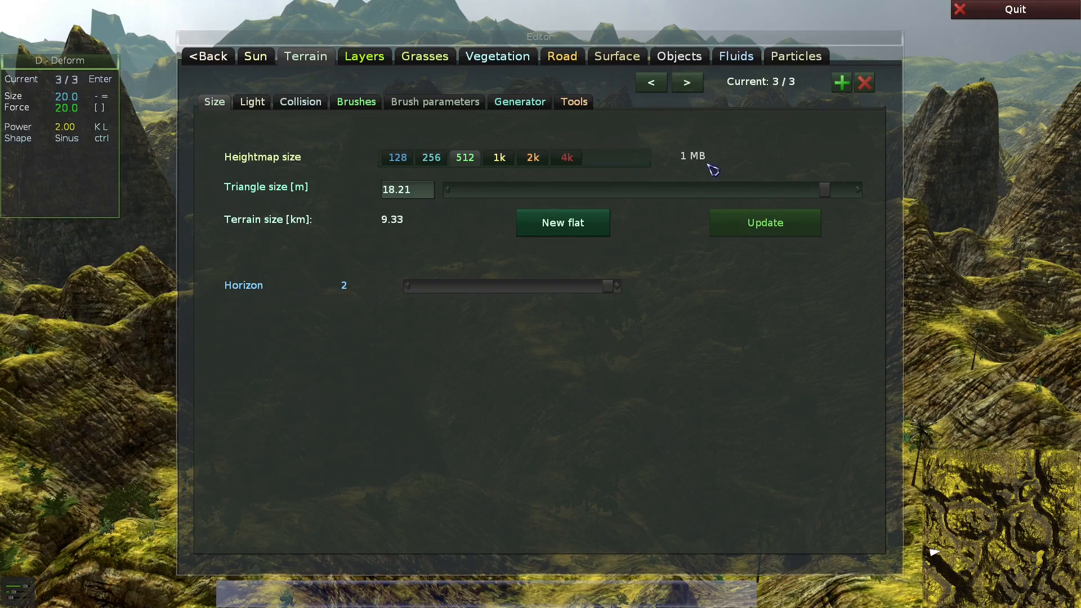
pyautogui.click(651, 82)
pyautogui.click(652, 83)
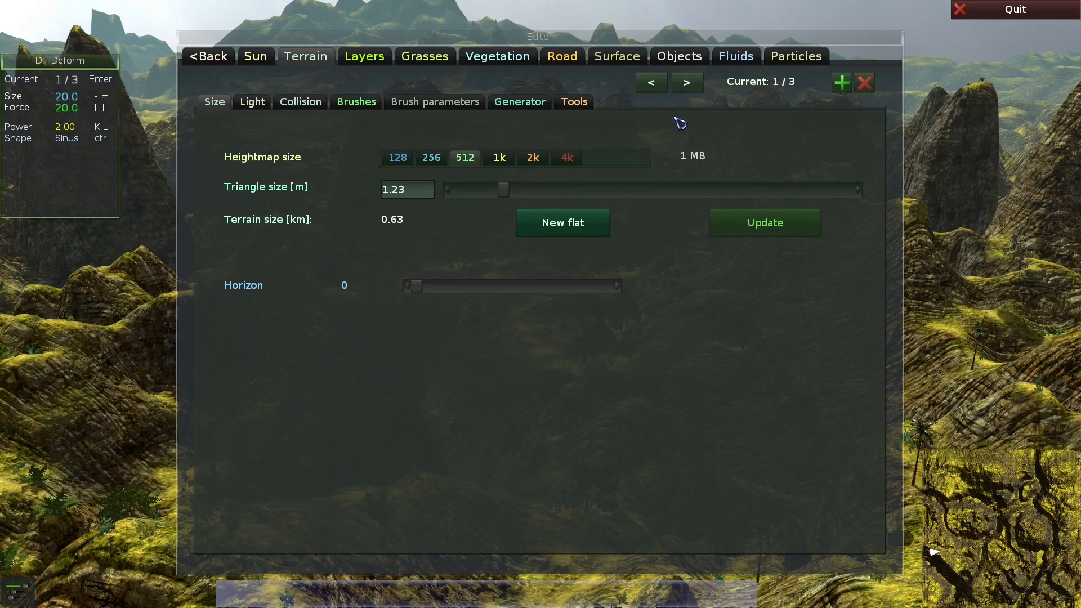
# Delete the third and second terrains, keeping only the first one
pyautogui.click(687, 83)
pyautogui.click(687, 82)
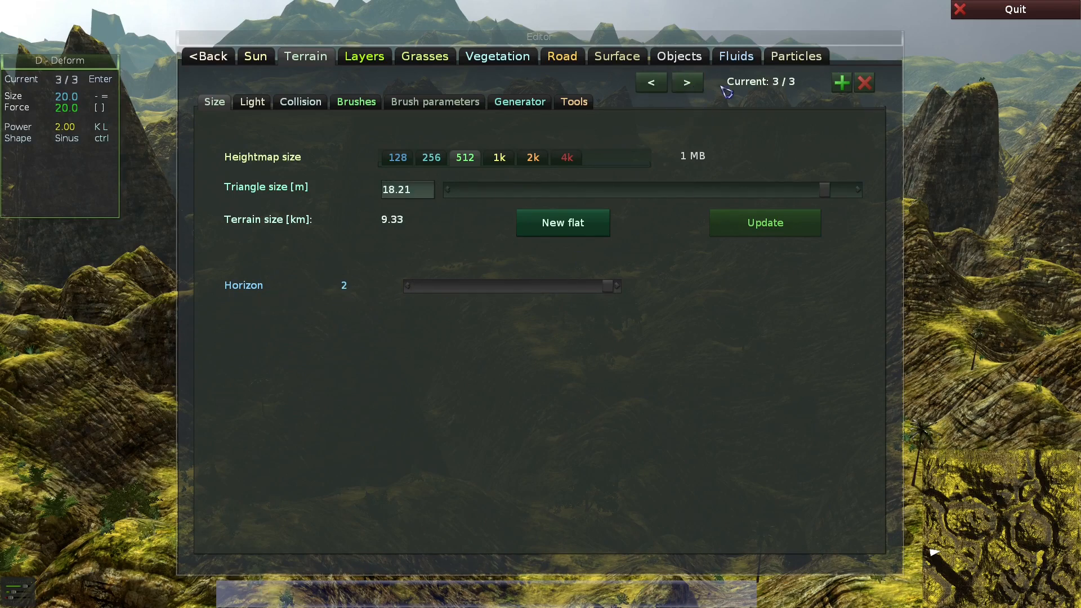
pyautogui.click(865, 83)
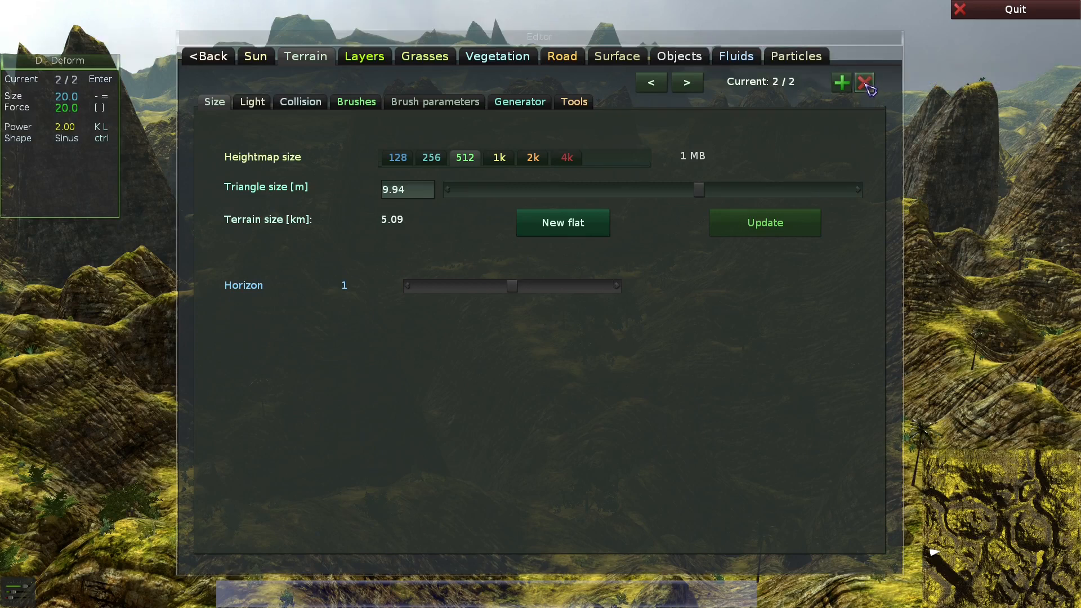
pyautogui.click(865, 84)
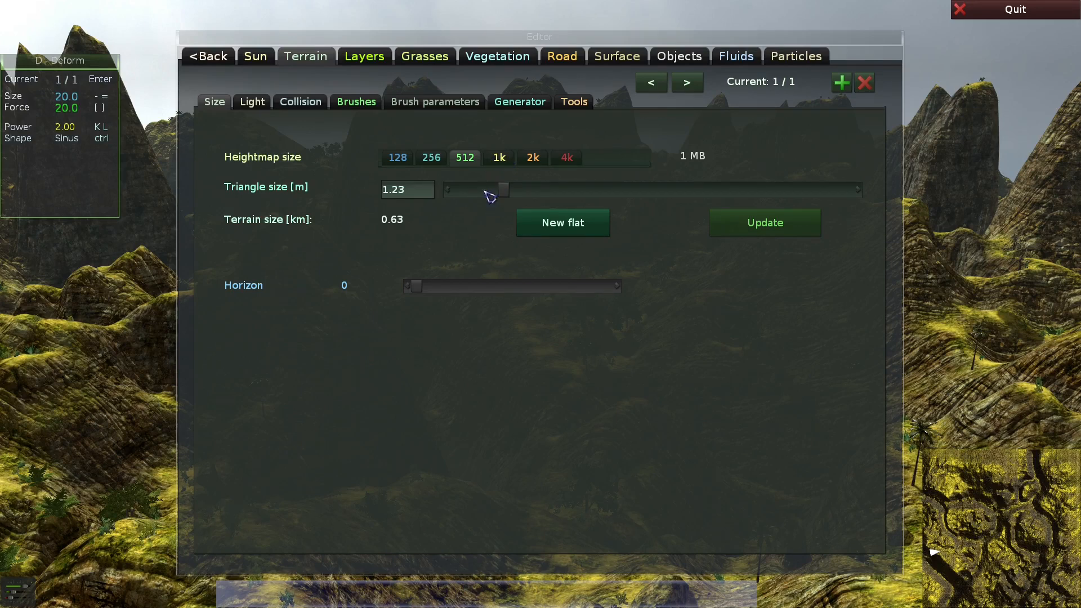
# Set the remaining terrain's triangle size to 1.22 m
pyautogui.hotkey('ctrl', 'alt', '1')
pyautogui.moveTo(513, 193)
pyautogui.mouseDown()
pyautogui.moveTo(523, 194)
pyautogui.moveTo(507, 203)
pyautogui.mouseUp()
pyautogui.moveTo(269, 228)
pyautogui.moveTo(279, 193)
# Examine the terrain's texture layer settings, including the used layers count and the Enabled and Test options
pyautogui.click(365, 56)
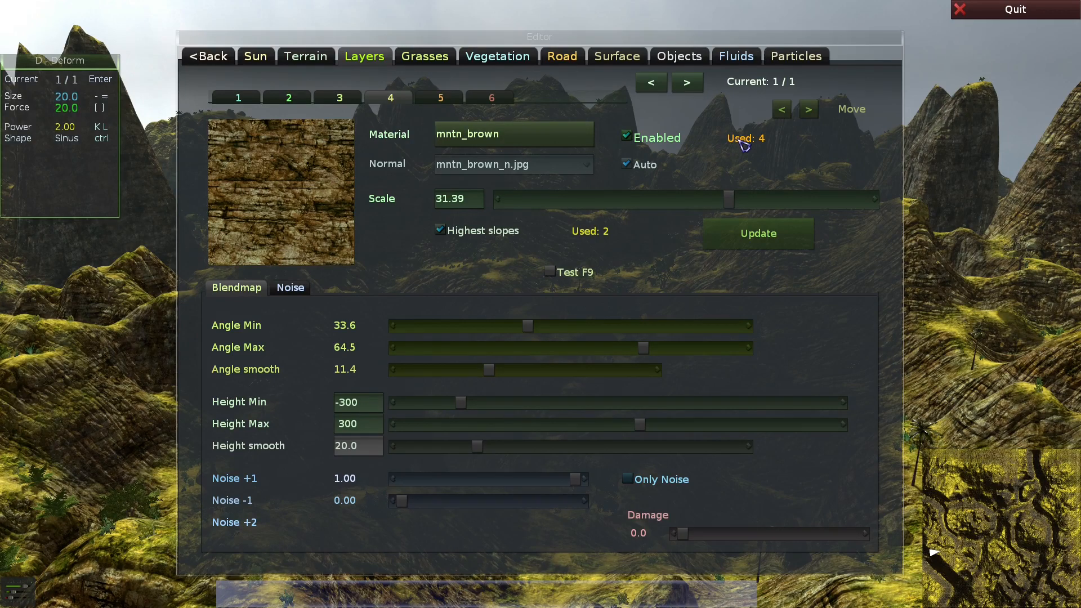
pyautogui.moveTo(739, 139)
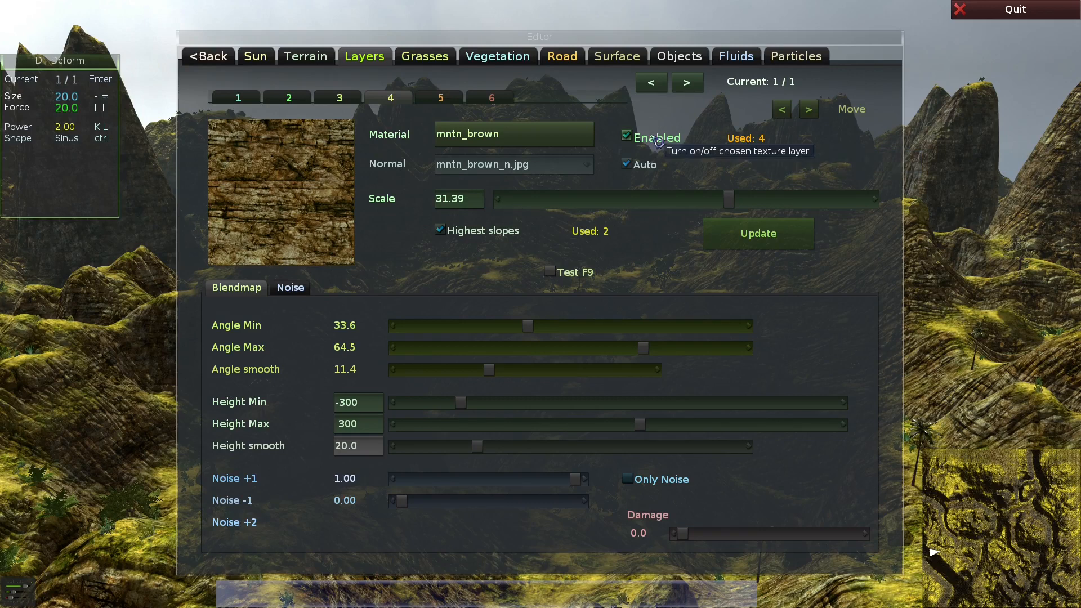
pyautogui.moveTo(586, 275)
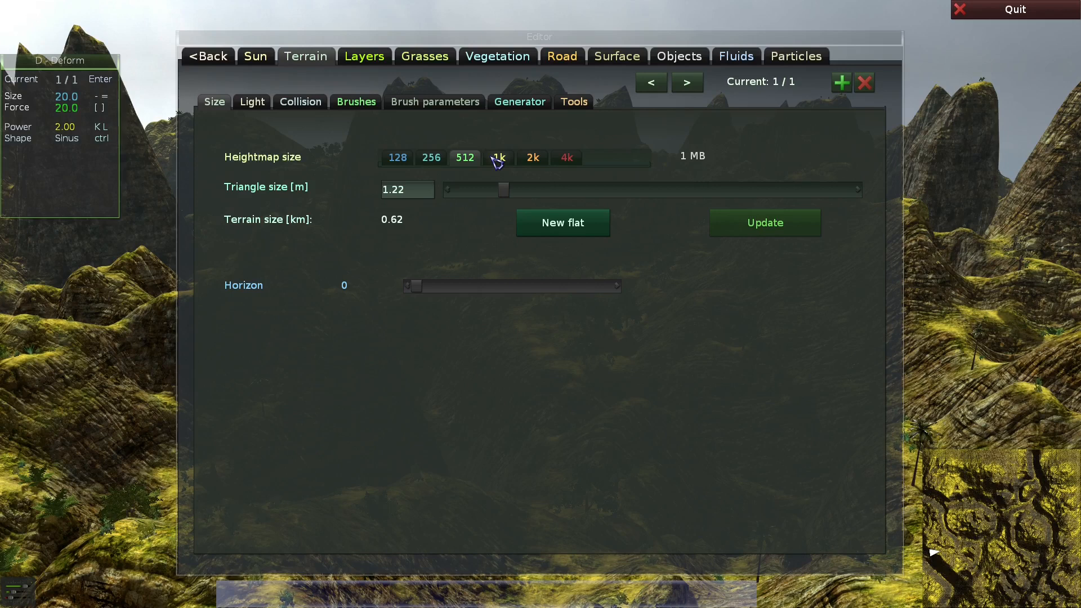
# Try a heightmap size of 1k and check its effect on the terrain size
pyautogui.click(499, 158)
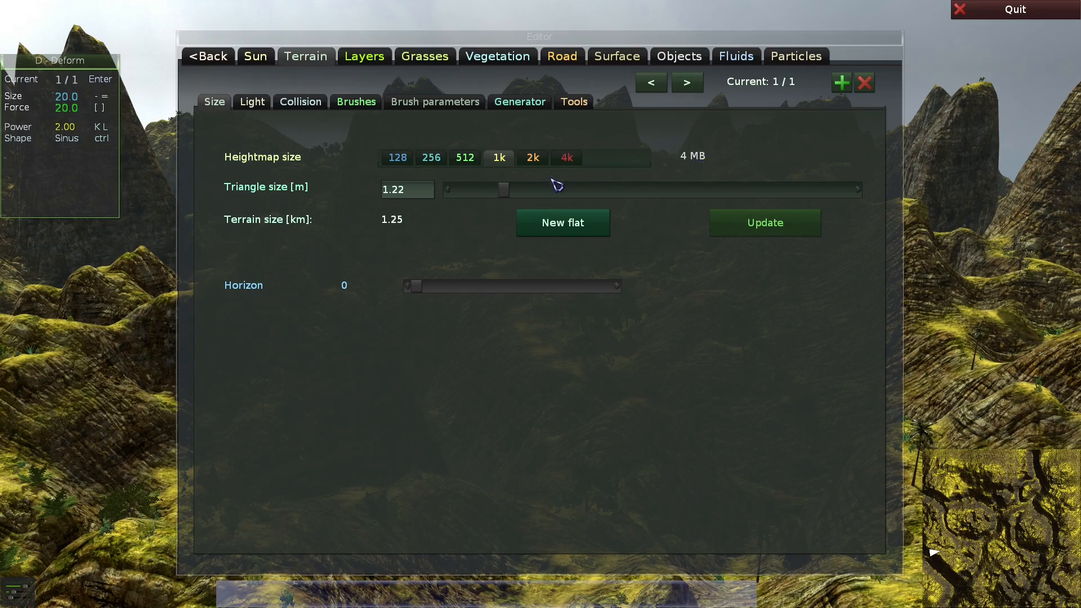
pyautogui.moveTo(249, 194)
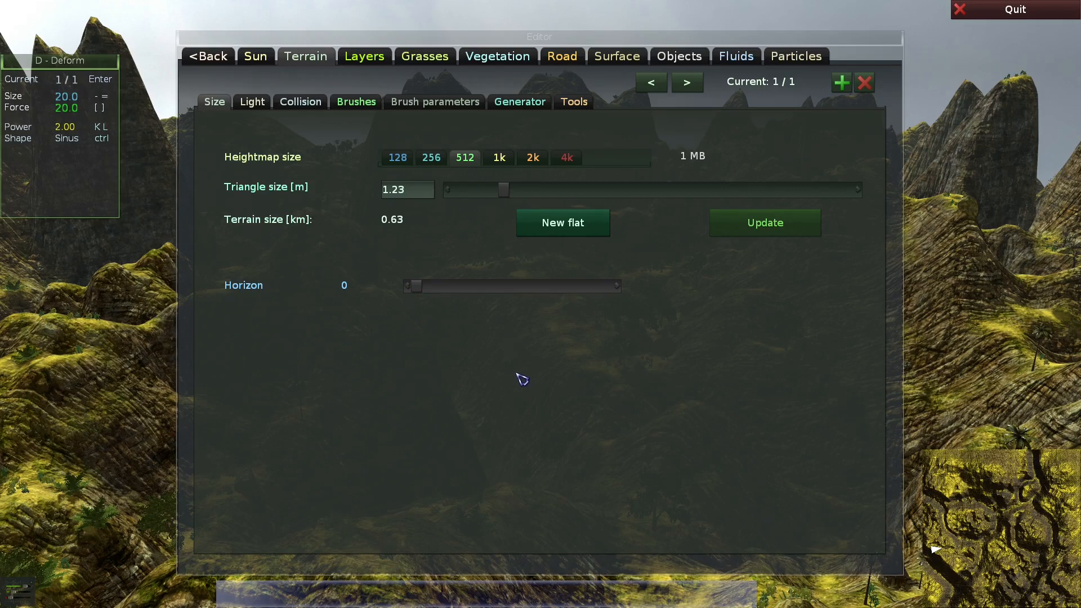
# Save the track and set the terrain's heightmap size to 1k
pyautogui.press('F4')
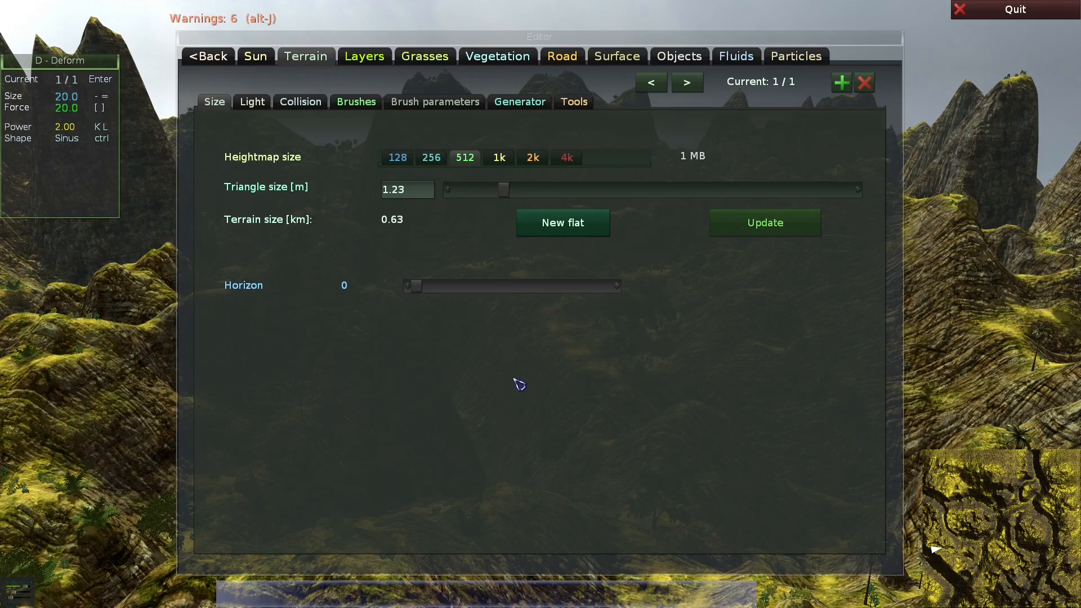
pyautogui.click(501, 159)
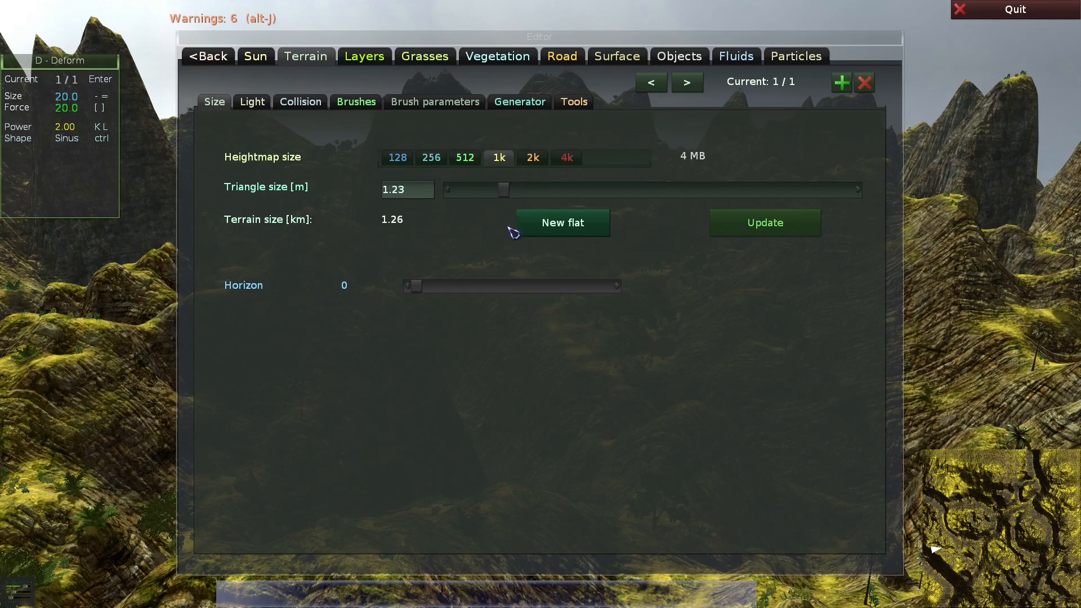
# Create a new flat terrain at the 1k heightmap size, save the track and reload it
pyautogui.click(567, 227)
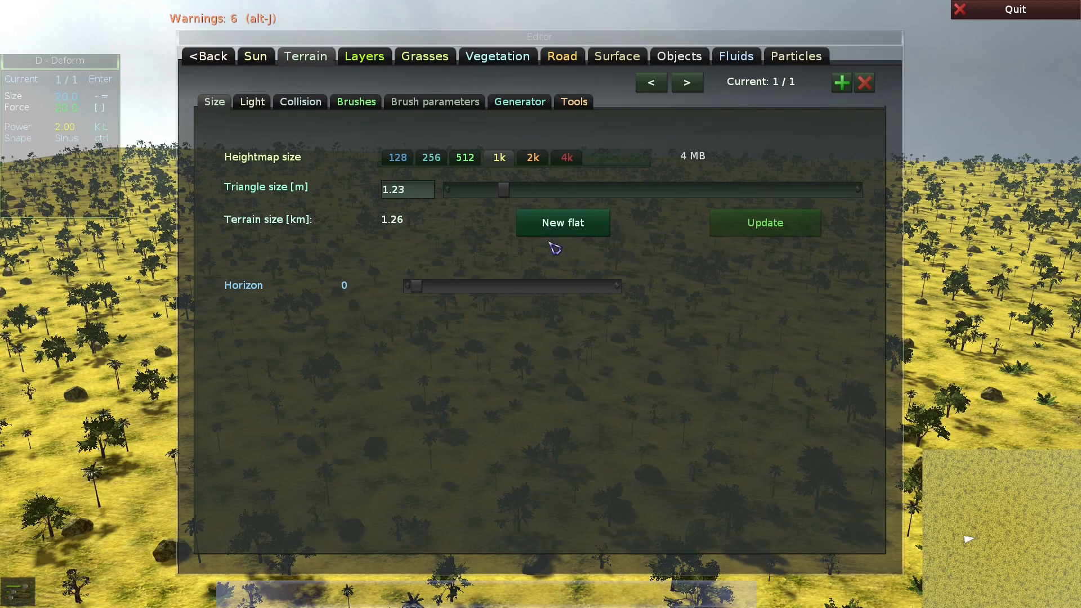
pyautogui.press('F4')
pyautogui.press('F1')
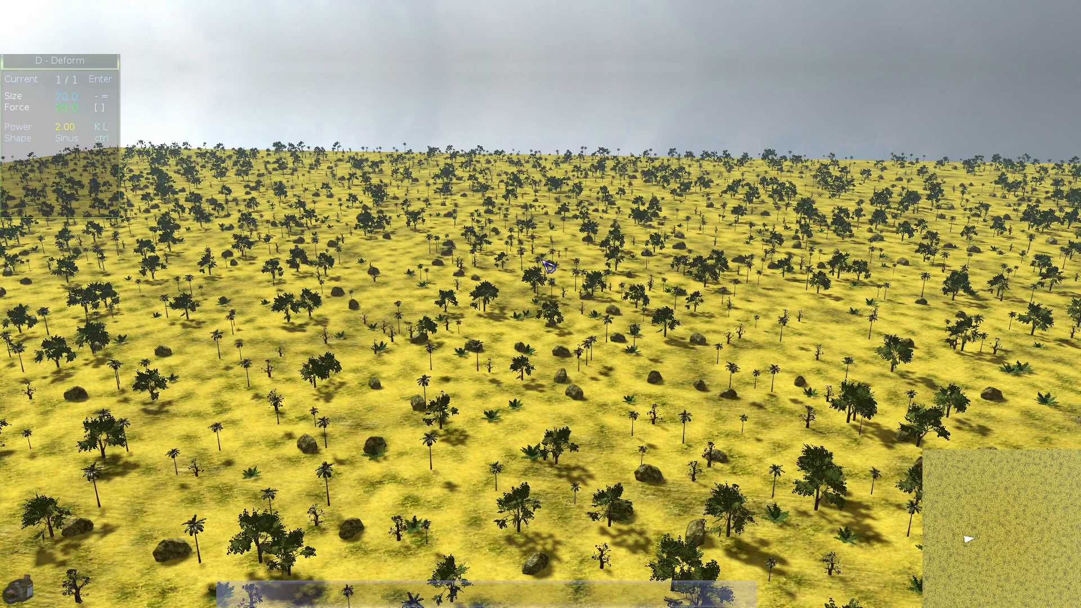
pyautogui.press('F5')
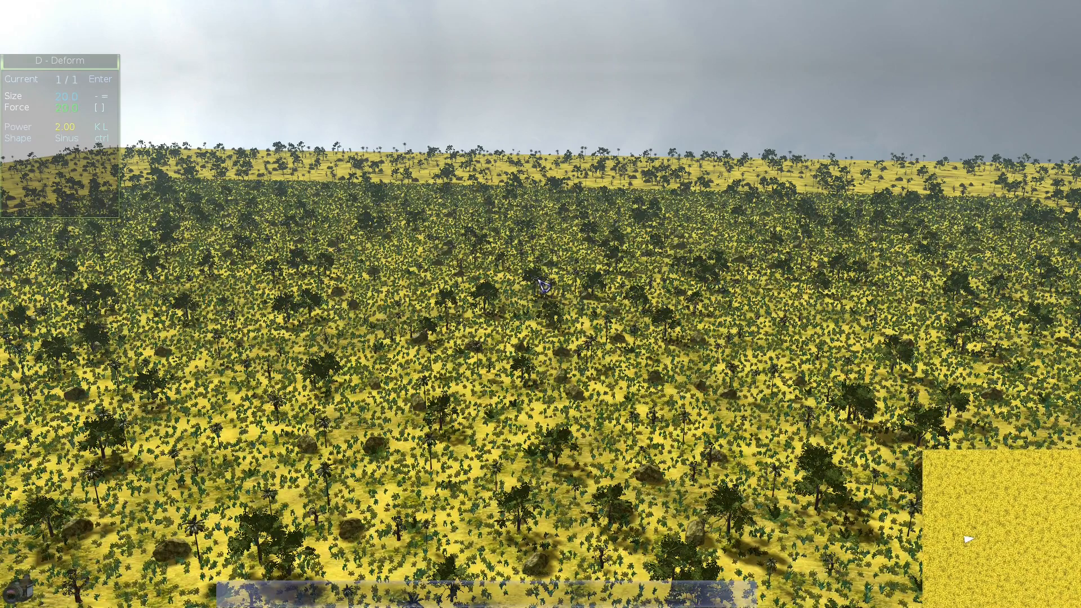
# Switch to fluids editing in the 3D view and hide the vegetation on the flat terrain
pyautogui.press('Tab')
pyautogui.press('w')
pyautogui.press('Tab')
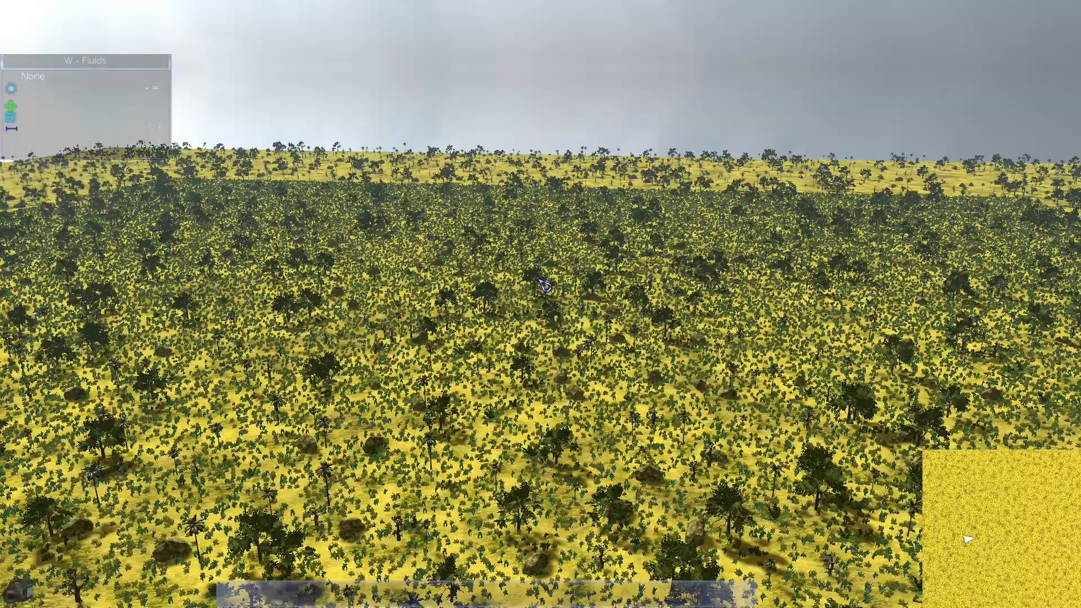
pyautogui.hotkey('ctrl', 'a')
pyautogui.press('w')
pyautogui.hotkey('ctrl', 'd')
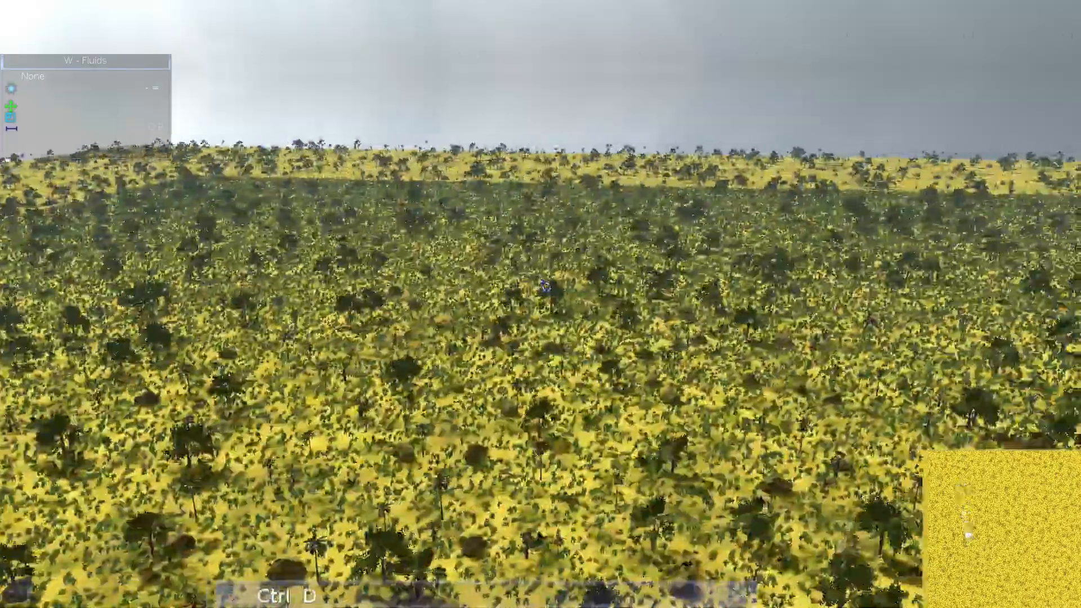
pyautogui.press('v')
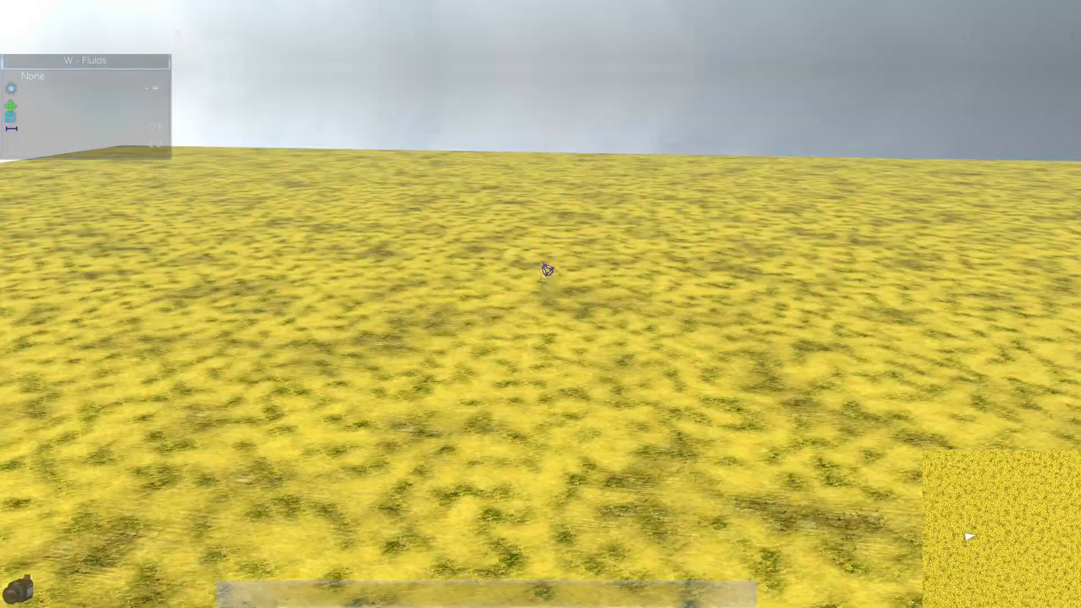
# Try terrain triangle sizes of 1.55 m and 1.78 m, and settle on 1.39 m, updating the terrain for each value
pyautogui.press('F1')
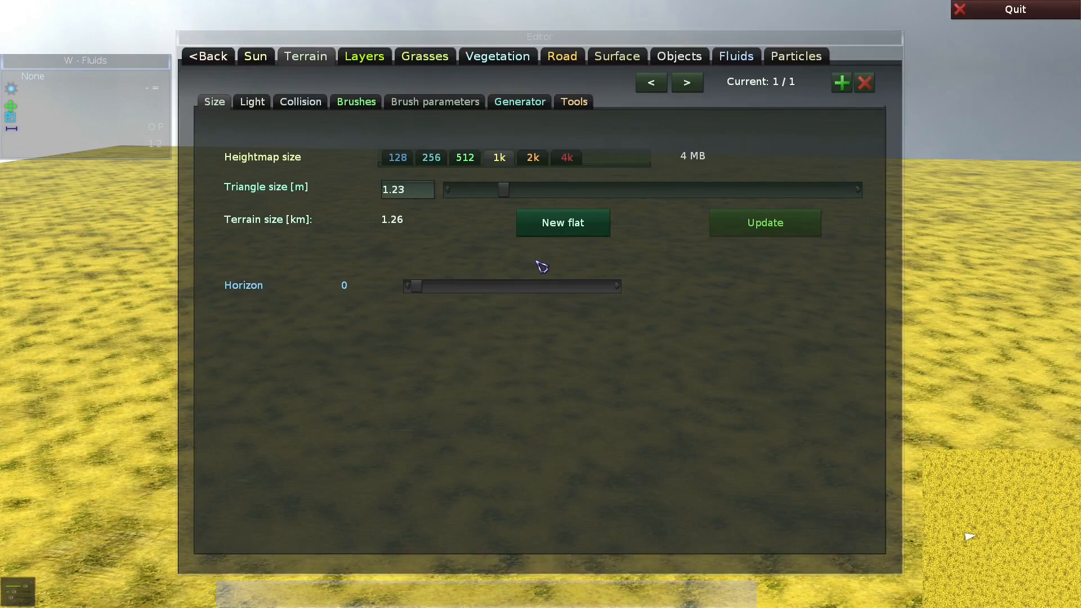
pyautogui.click(517, 190)
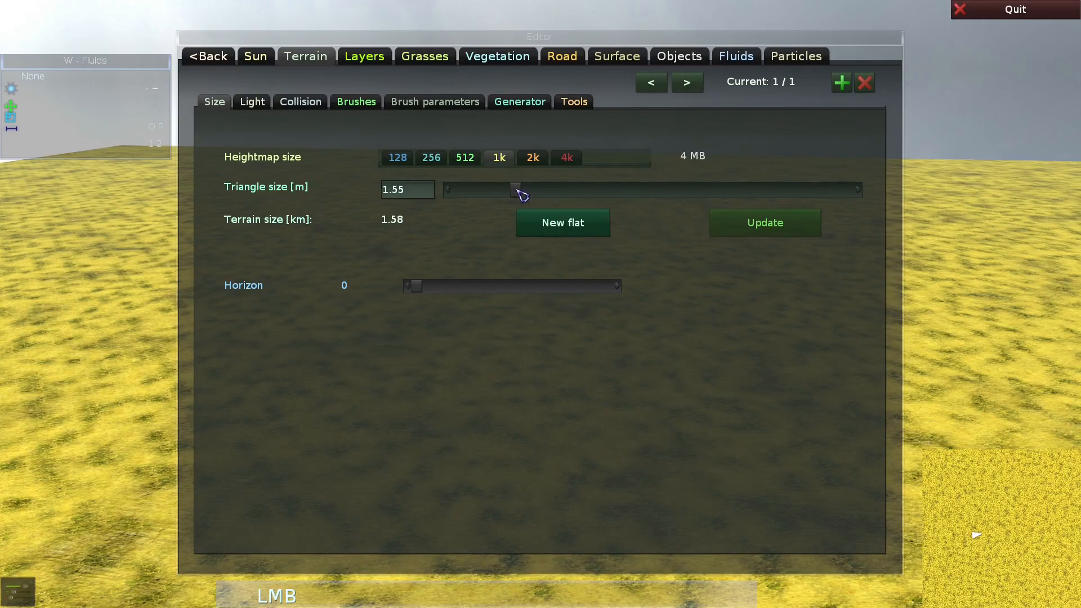
pyautogui.click(779, 227)
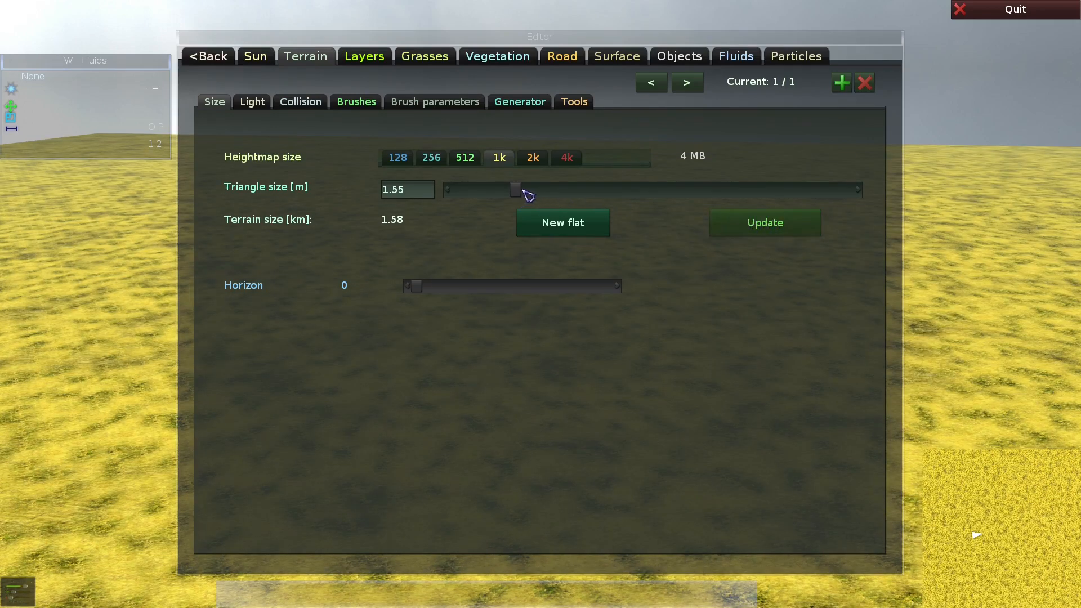
pyautogui.moveTo(526, 190); pyautogui.dragTo(533, 192)
pyautogui.click(742, 225)
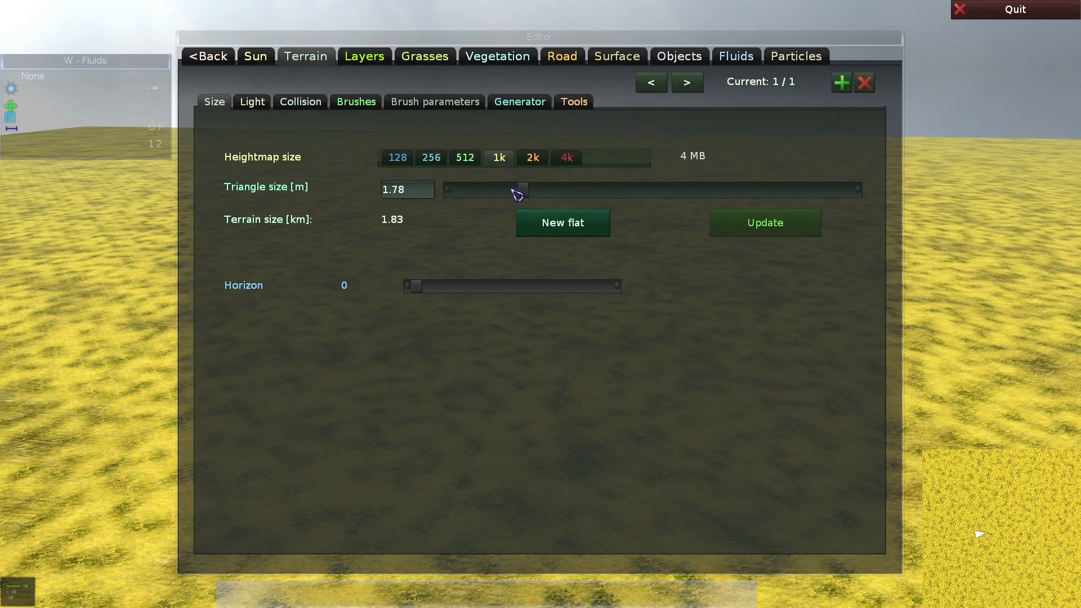
pyautogui.moveTo(514, 193); pyautogui.dragTo(511, 193)
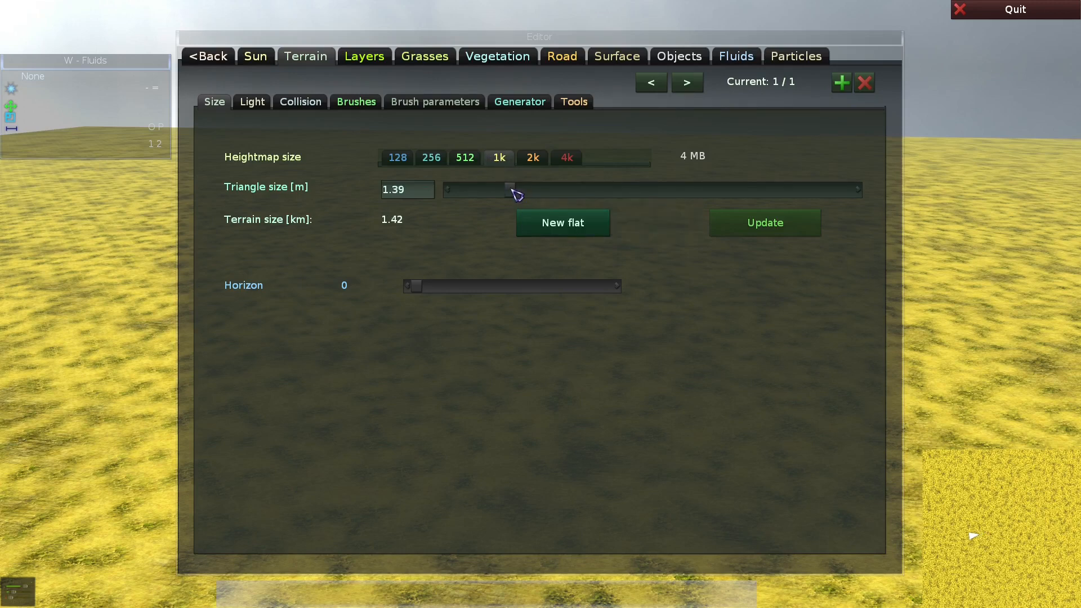
pyautogui.click(724, 232)
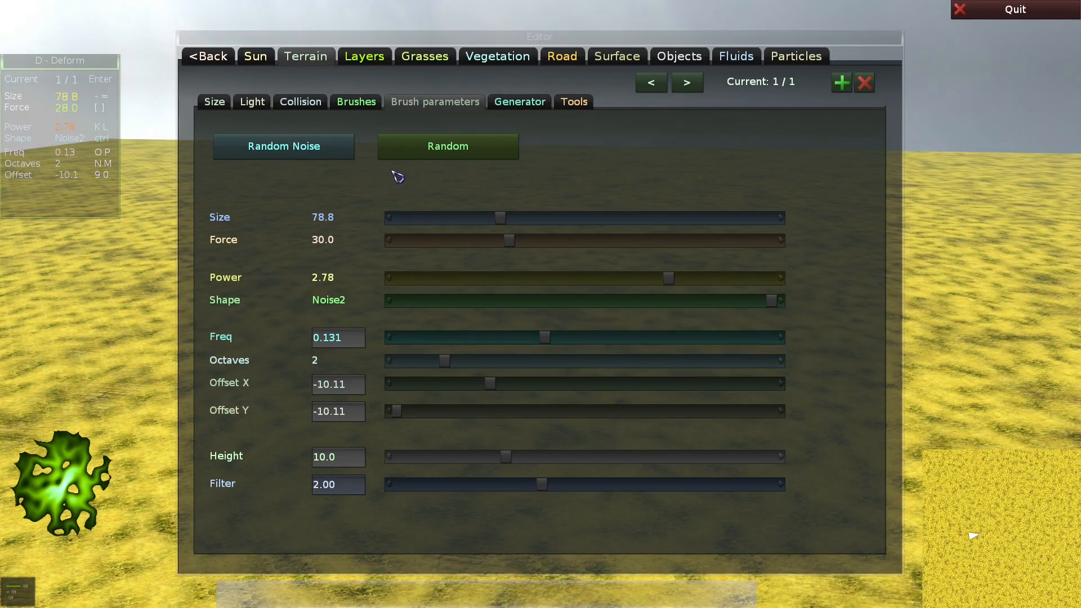
# Examine the terrain brush presets around the Dunes and Dunes big groups
pyautogui.click(358, 103)
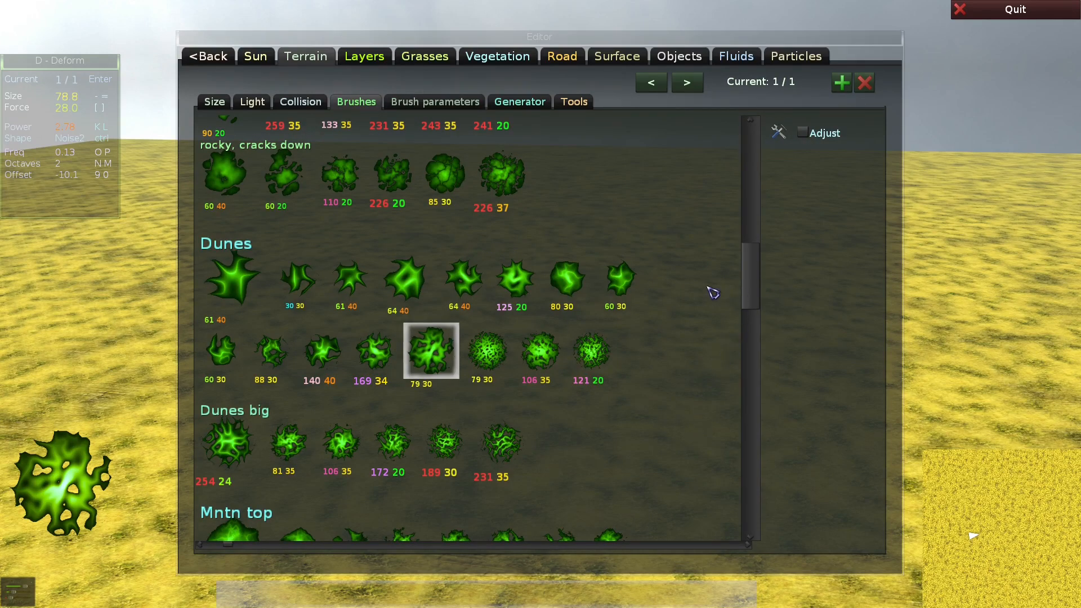
pyautogui.hotkey('ctrl', 'alt', '2')
pyautogui.hotkey('ctrl', 'alt', '1')
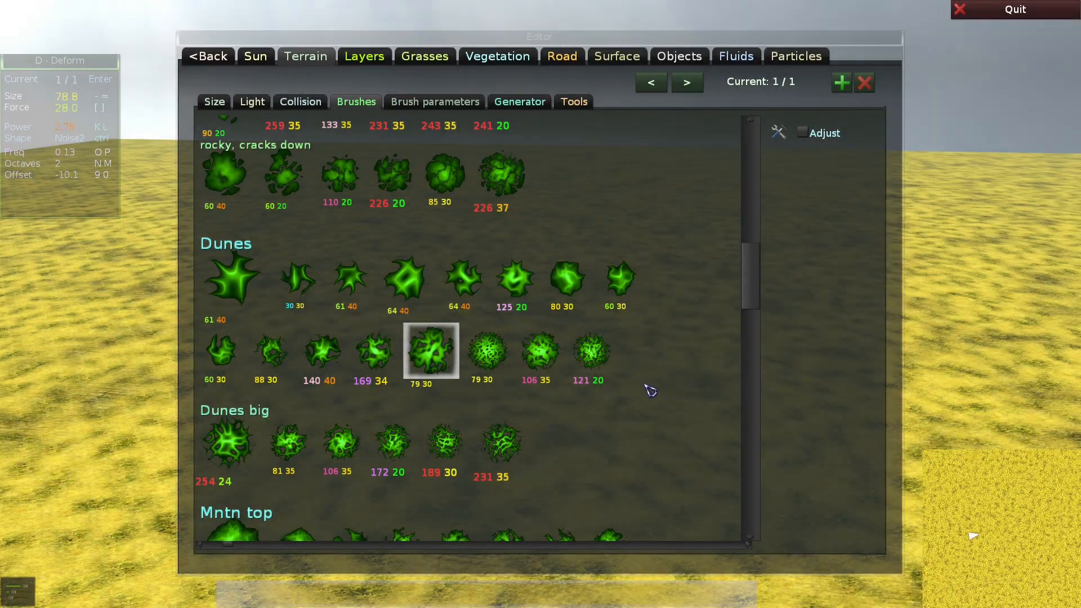
# Add generated terrain with frequency zoom 0.473, 9 octaves, persistence 0.399, power 1.00, offset X -2.600 and offset Y -0.080
pyautogui.click(518, 104)
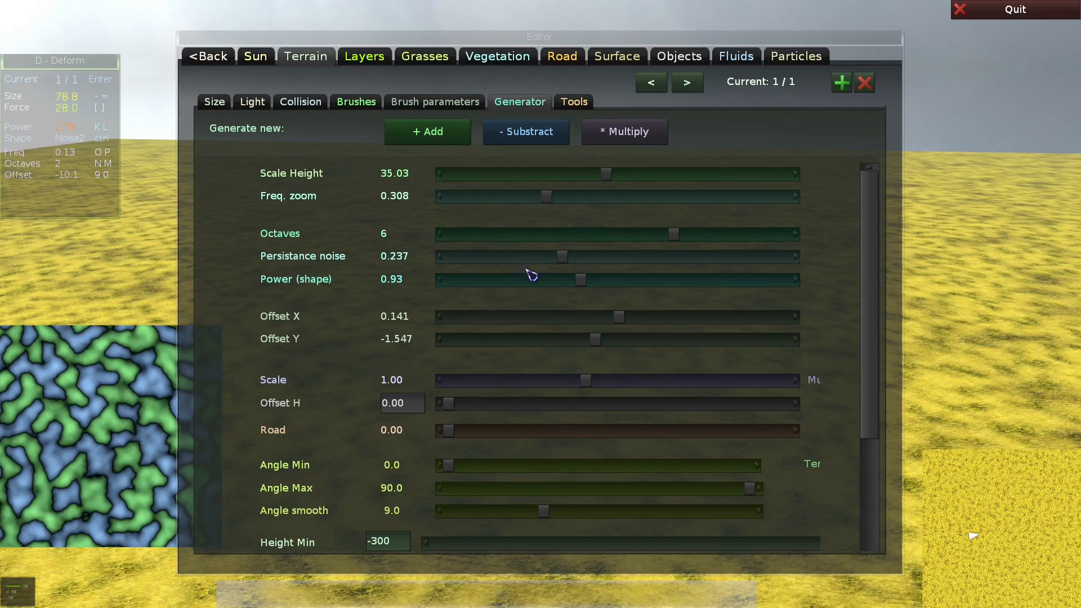
pyautogui.click(550, 197)
pyautogui.moveTo(551, 198); pyautogui.dragTo(575, 200)
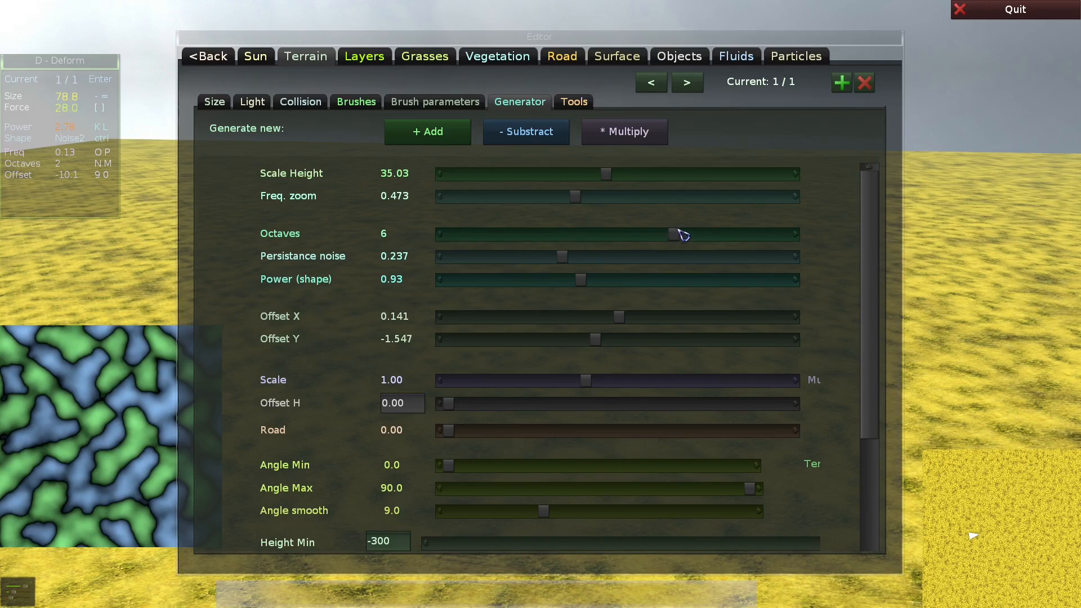
pyautogui.moveTo(679, 237); pyautogui.dragTo(828, 247)
pyautogui.moveTo(563, 257); pyautogui.dragTo(730, 268)
pyautogui.moveTo(590, 288); pyautogui.dragTo(647, 261)
pyautogui.moveTo(617, 317); pyautogui.dragTo(623, 350)
pyautogui.moveTo(587, 381); pyautogui.dragTo(620, 381)
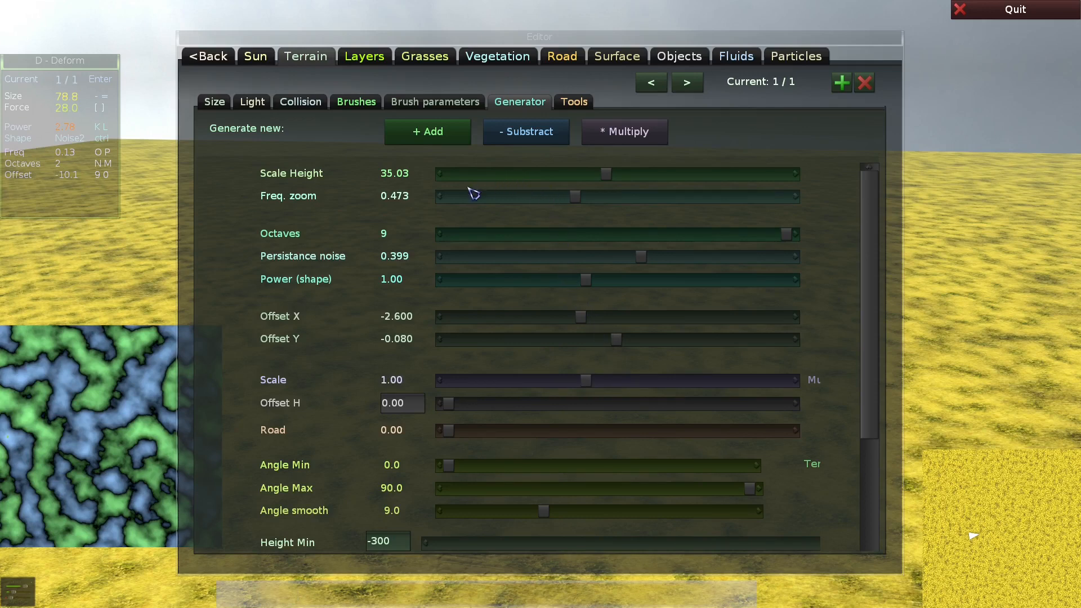
pyautogui.click(438, 135)
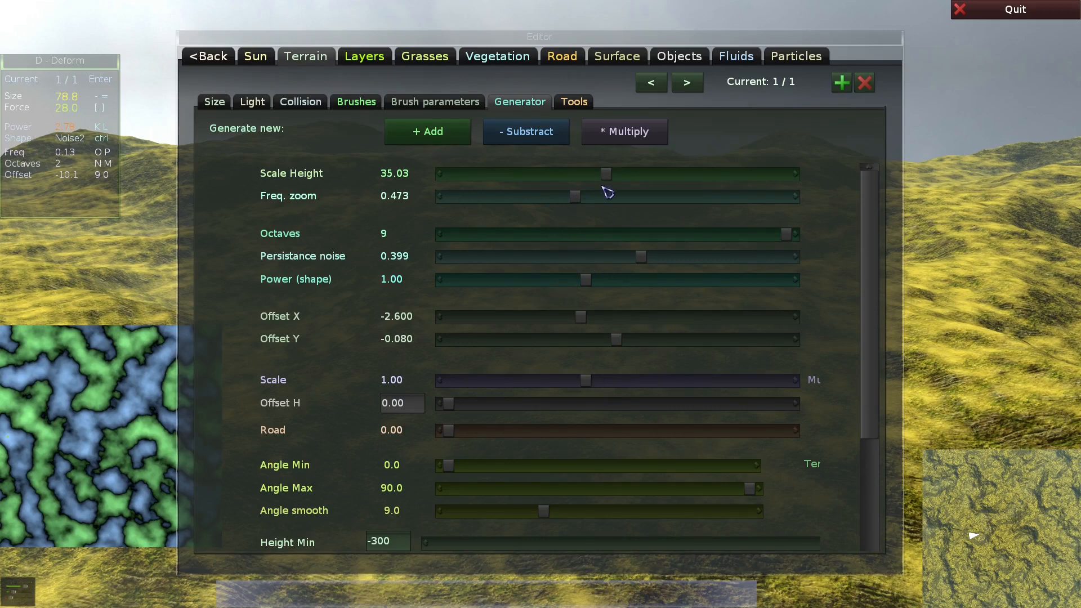
# Multiply the terrain by generated noise with scale height 18.14, 4 octaves, persistence 0.338, power 0.19 and offset X -3.800, and inspect the terrain
pyautogui.moveTo(606, 174); pyautogui.dragTo(562, 175)
pyautogui.moveTo(625, 234); pyautogui.dragTo(601, 235)
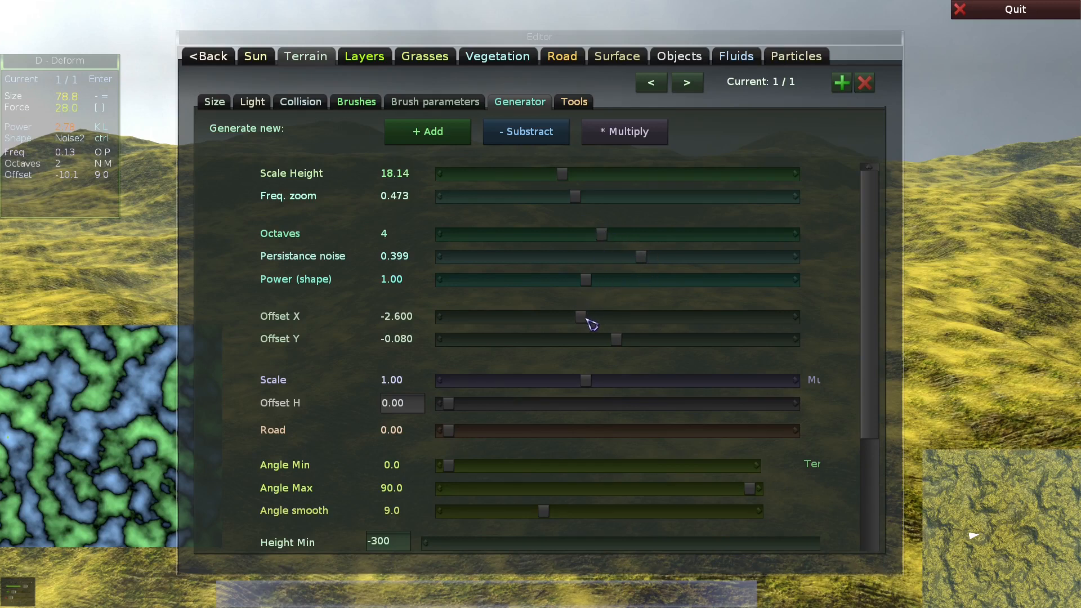
pyautogui.moveTo(591, 323); pyautogui.dragTo(568, 317)
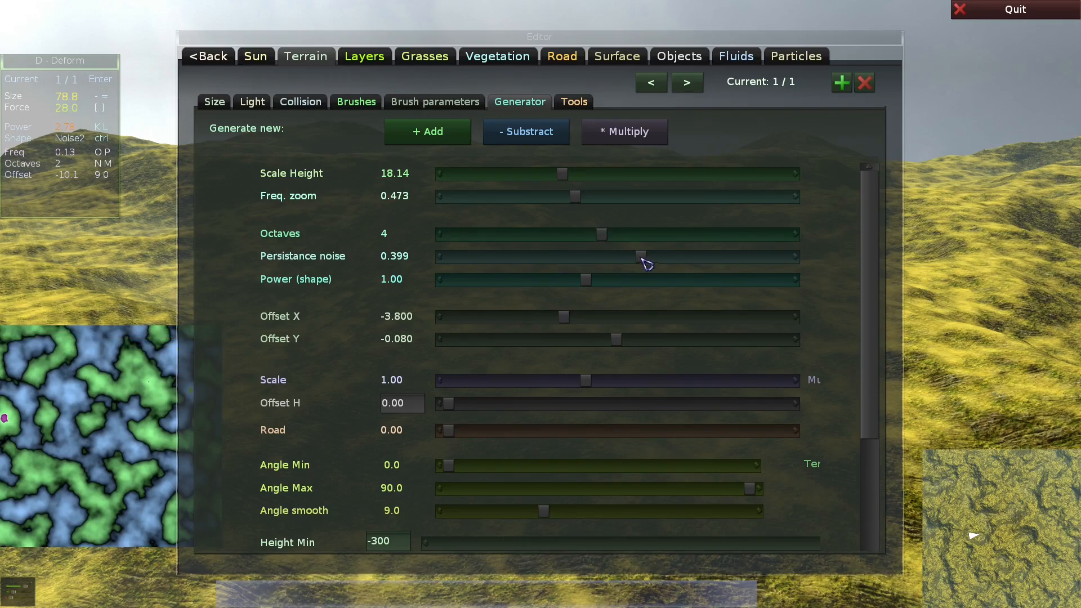
pyautogui.moveTo(642, 256); pyautogui.dragTo(511, 282)
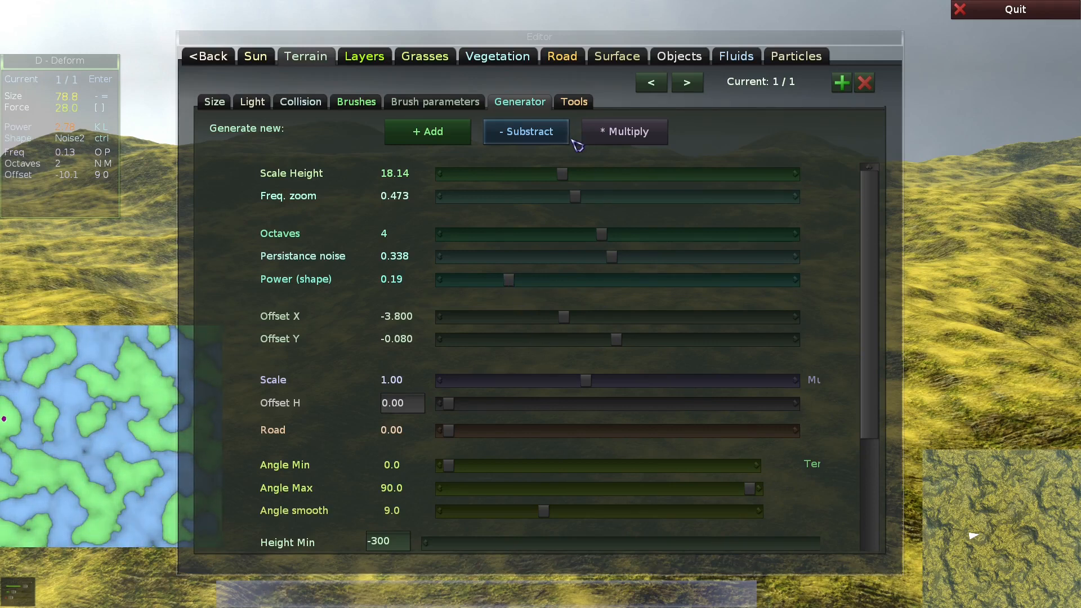
pyautogui.click(616, 138)
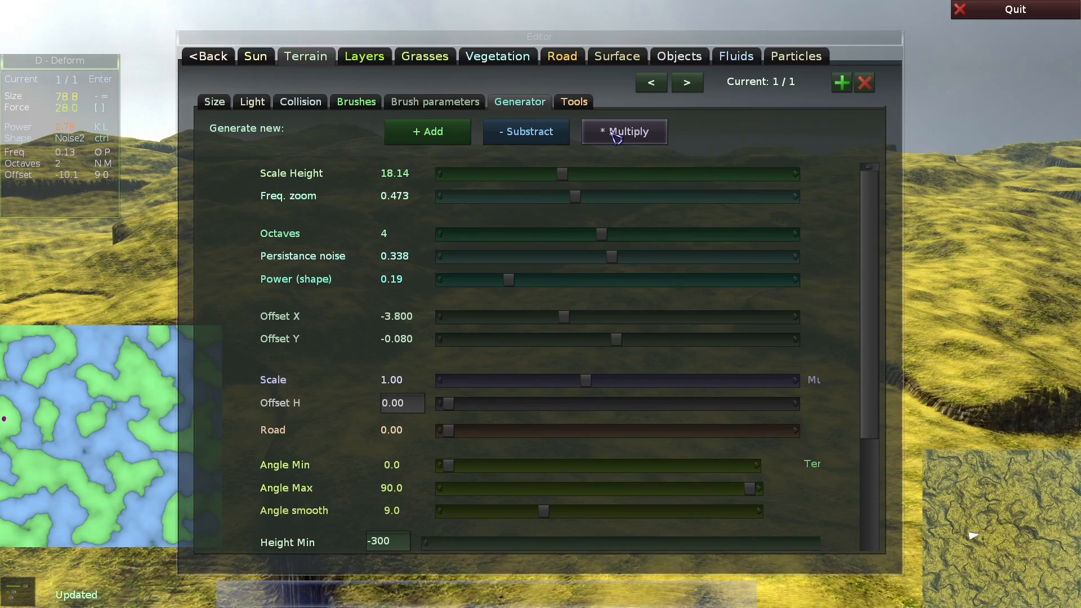
pyautogui.press('Tab')
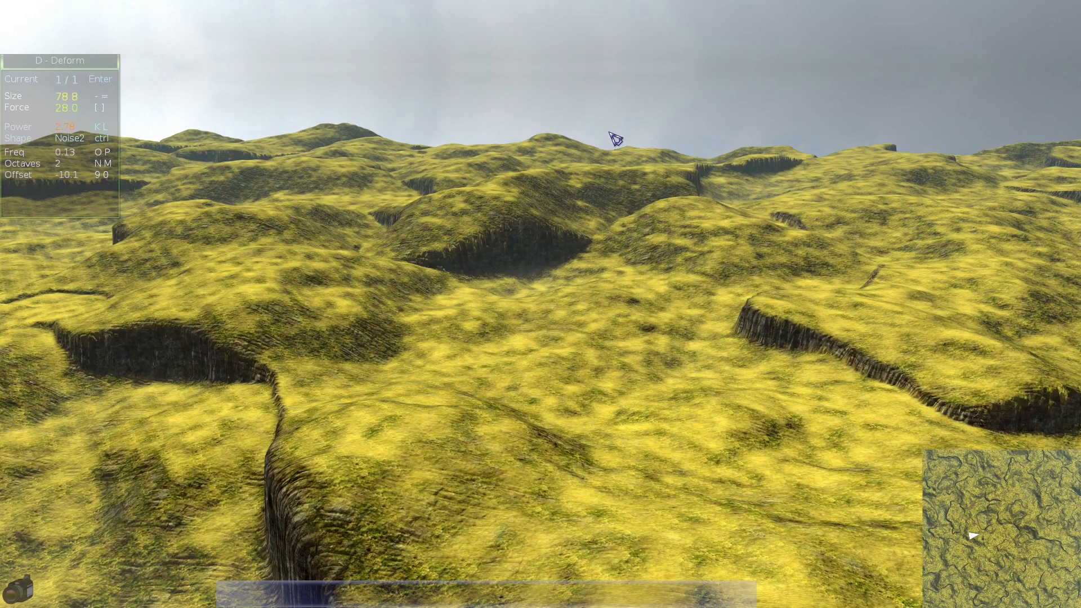
pyautogui.press('Tab')
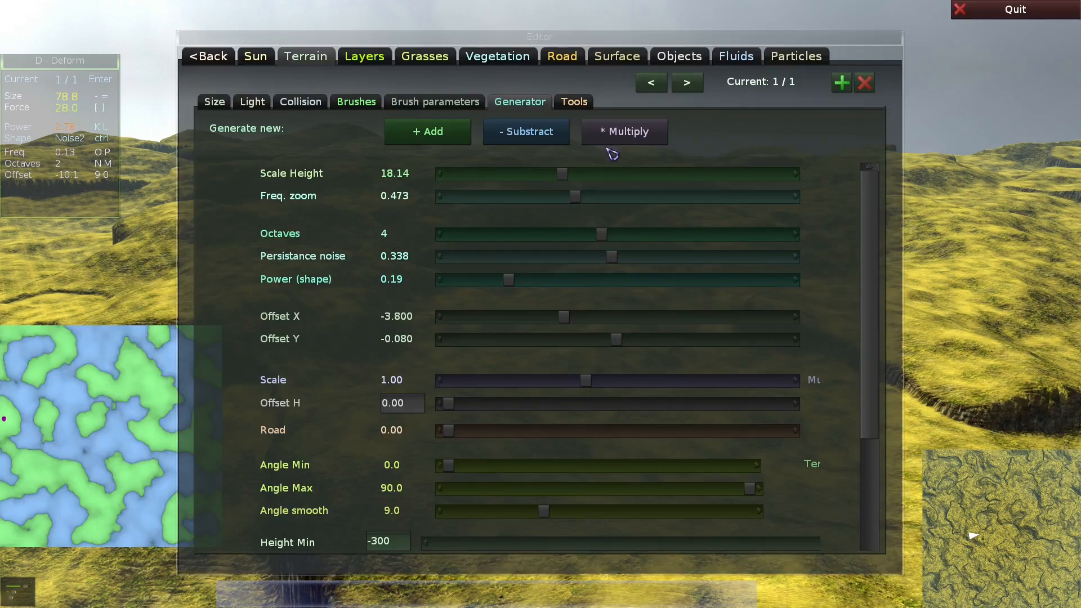
# Browse the terrain brush presets from the Simple group through Dunes and the shape groups to the 5x5 grids, and return to the start
pyautogui.hotkey('ctrl', 'alt', '1')
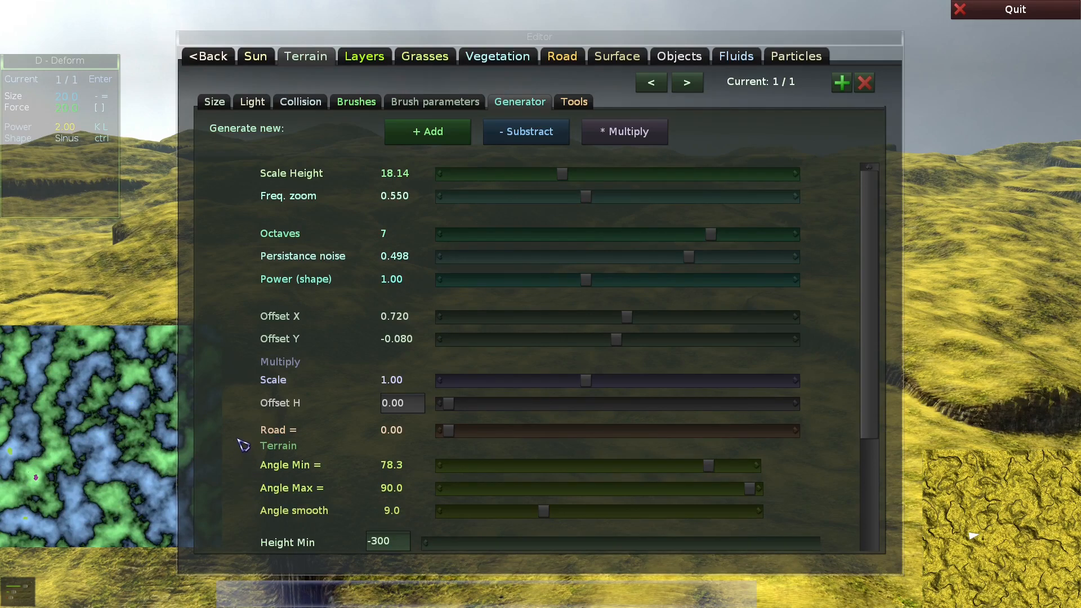
pyautogui.hotkey('ctrl', 'alt', '1')
pyautogui.click(358, 103)
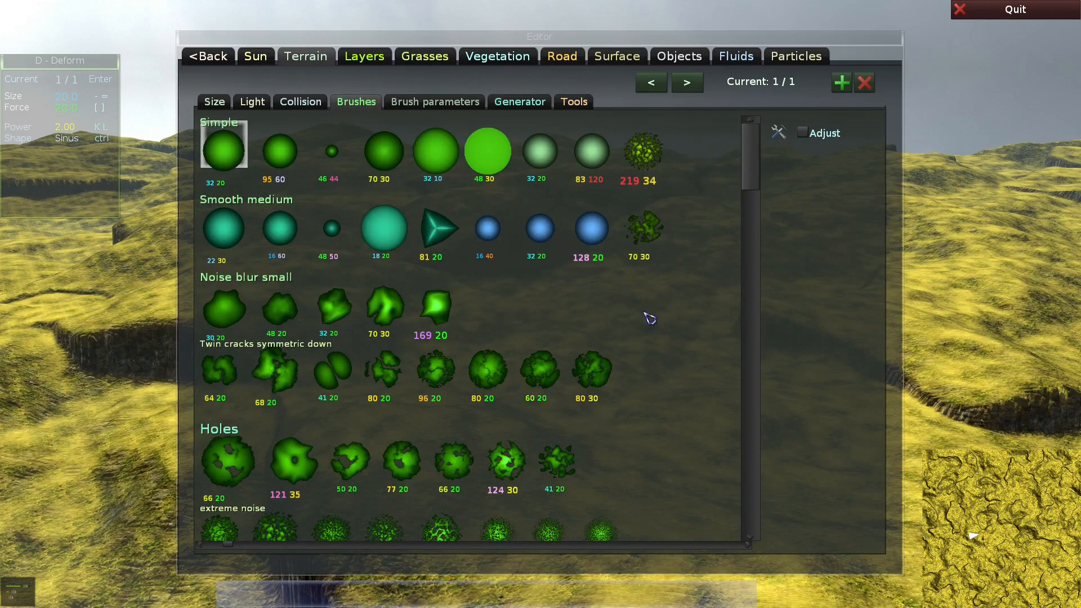
pyautogui.moveTo(747, 180); pyautogui.dragTo(748, 246)
pyautogui.moveTo(757, 158); pyautogui.dragTo(736, 429)
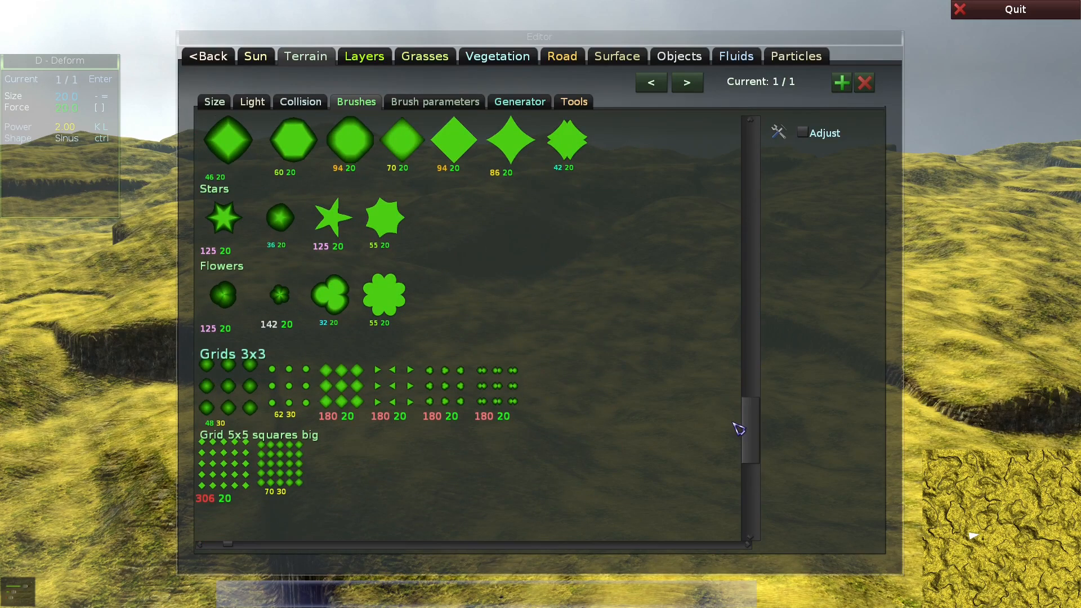
pyautogui.hotkey('ctrl', 'alt', '1')
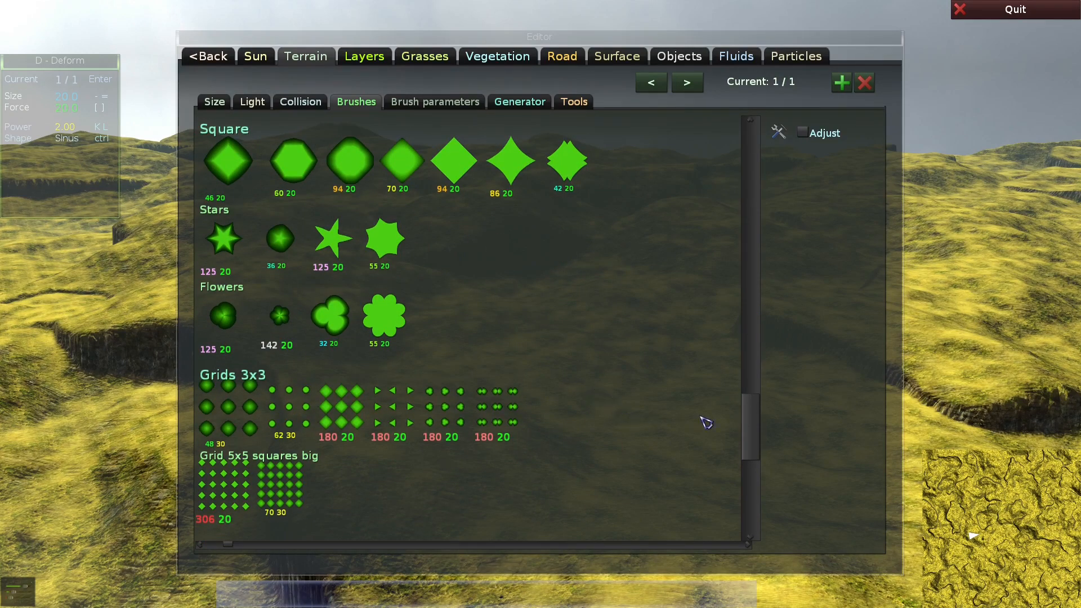
pyautogui.moveTo(757, 428); pyautogui.dragTo(758, 281)
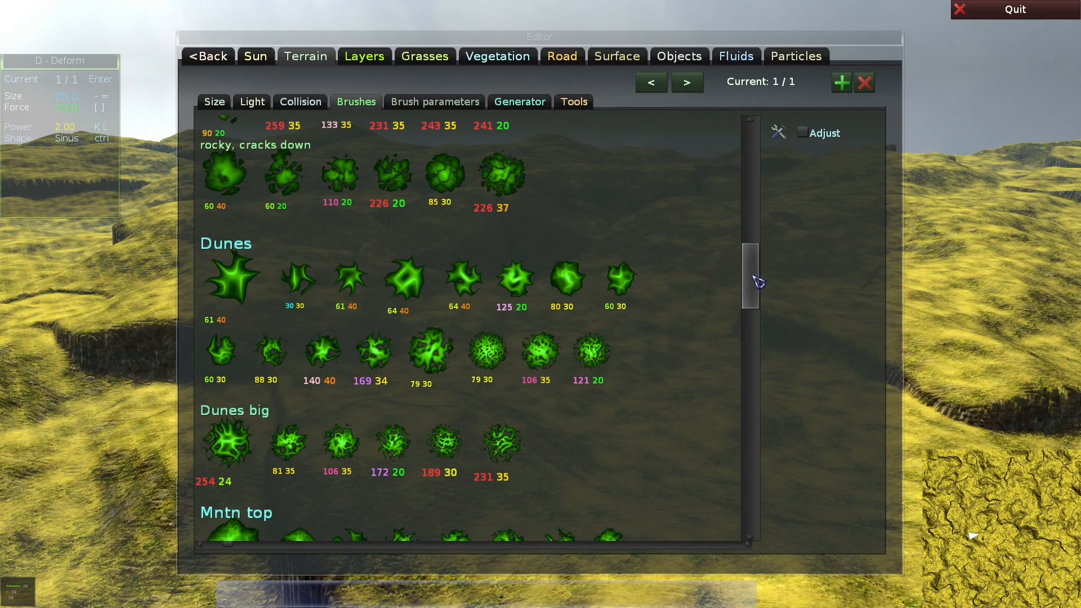
pyautogui.moveTo(758, 282); pyautogui.dragTo(757, 155)
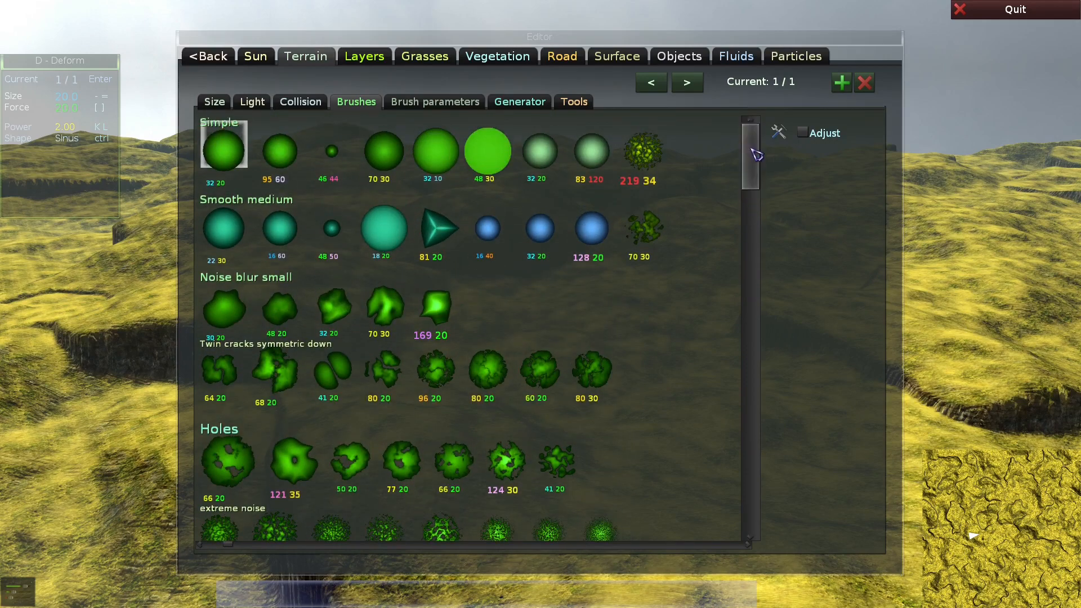
# Enable the Adjust option for the brush presets and set their preview zoom to 43
pyautogui.click(825, 134)
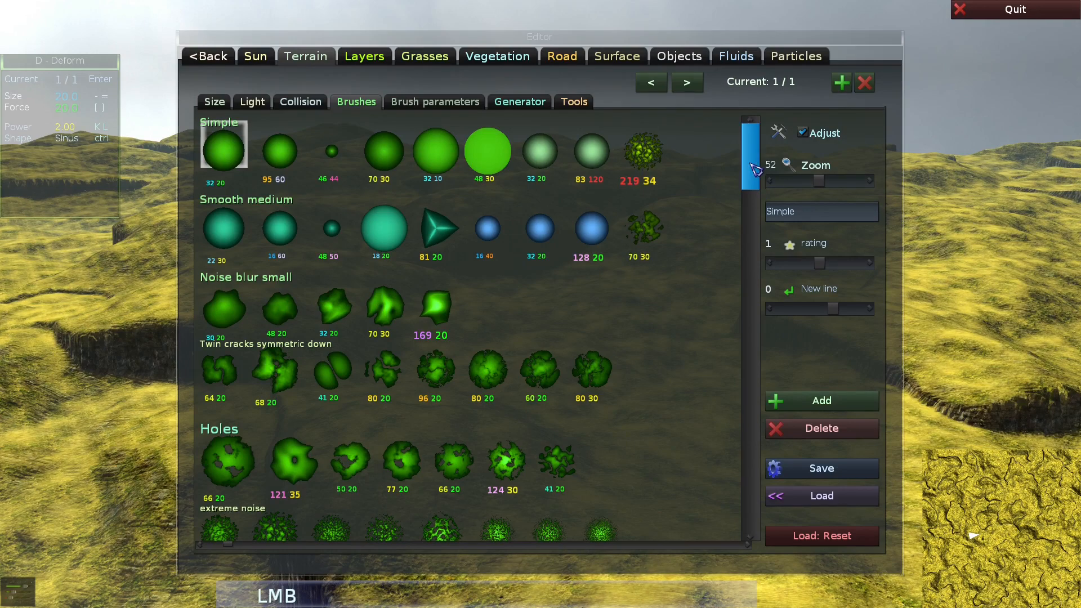
pyautogui.moveTo(826, 186)
pyautogui.mouseDown()
pyautogui.moveTo(787, 192)
pyautogui.moveTo(862, 185)
pyautogui.moveTo(809, 187)
pyautogui.mouseUp()
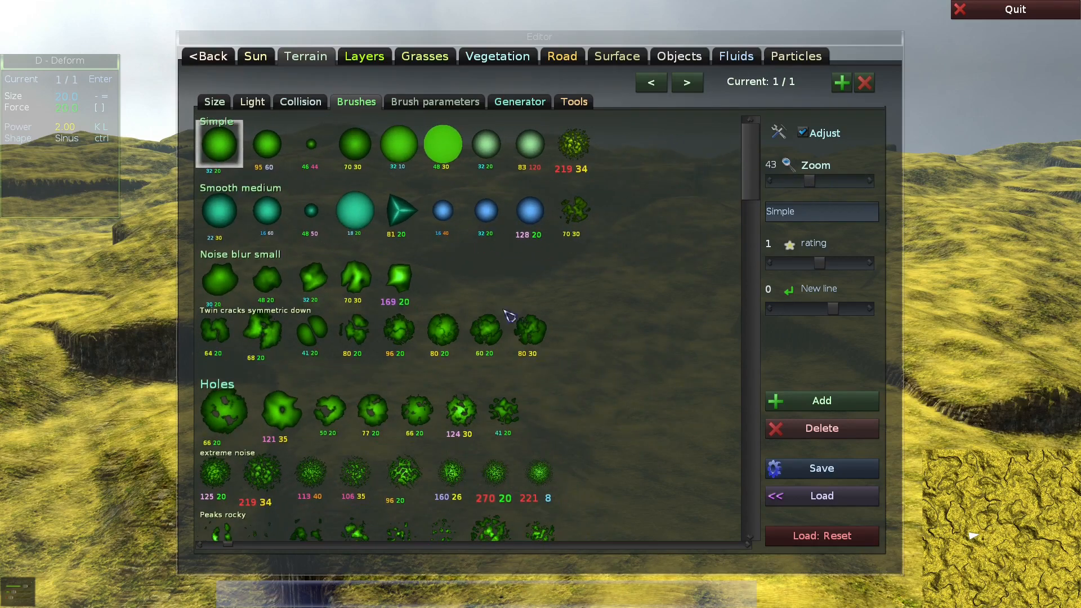
# Select the first Noise blur small brush and try its rating and new line settings
pyautogui.click(231, 288)
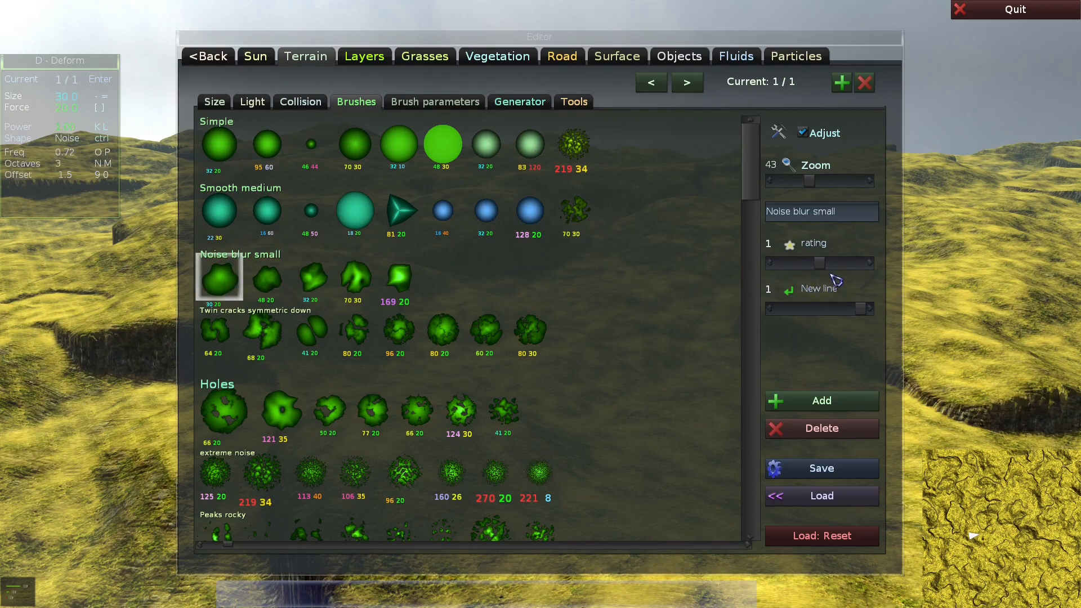
pyautogui.moveTo(828, 269)
pyautogui.mouseDown()
pyautogui.moveTo(871, 274)
pyautogui.moveTo(805, 274)
pyautogui.moveTo(817, 273)
pyautogui.mouseUp()
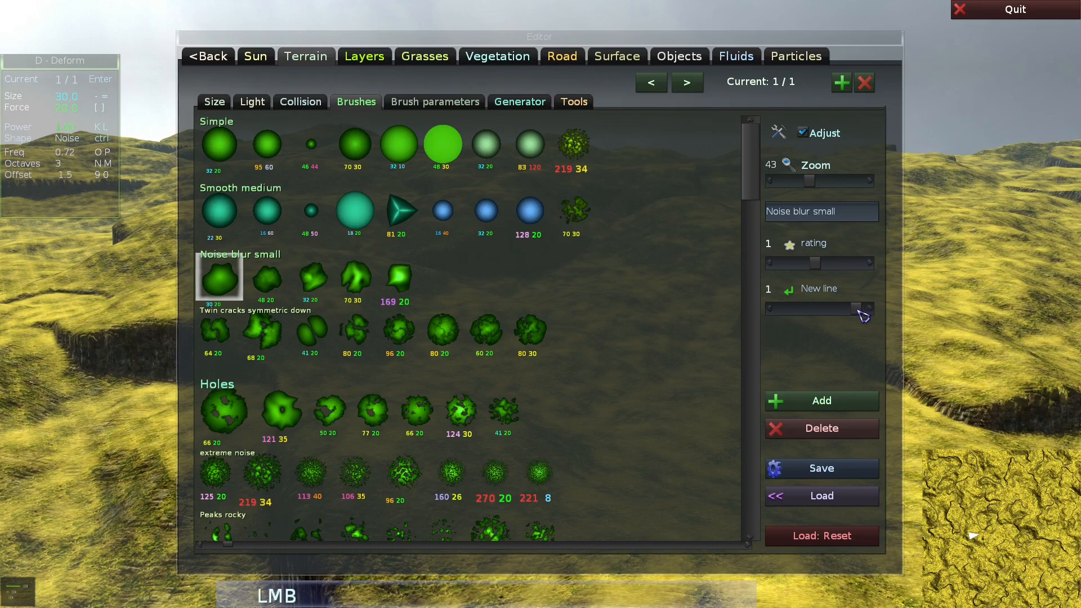
pyautogui.moveTo(860, 311)
pyautogui.mouseDown()
pyautogui.moveTo(849, 311)
pyautogui.moveTo(884, 311)
pyautogui.mouseUp()
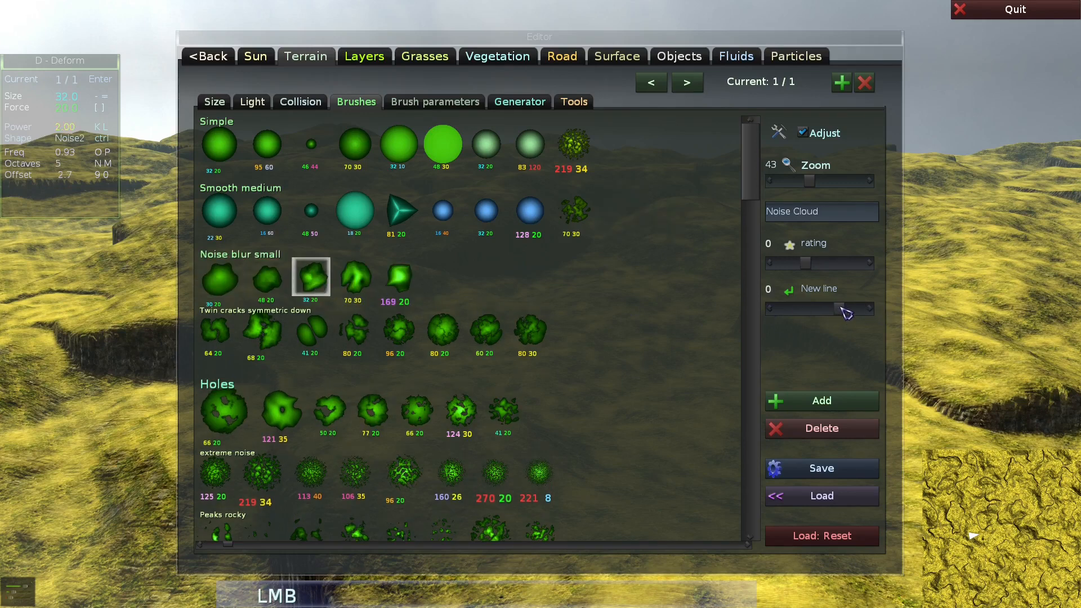
# Raise a peak at the cliff and dig a hollow in the foreground terrain with the Noise Cloud brush at size 32.0
pyautogui.moveTo(847, 313)
pyautogui.mouseDown()
pyautogui.moveTo(874, 315)
pyautogui.moveTo(847, 314)
pyautogui.mouseUp()
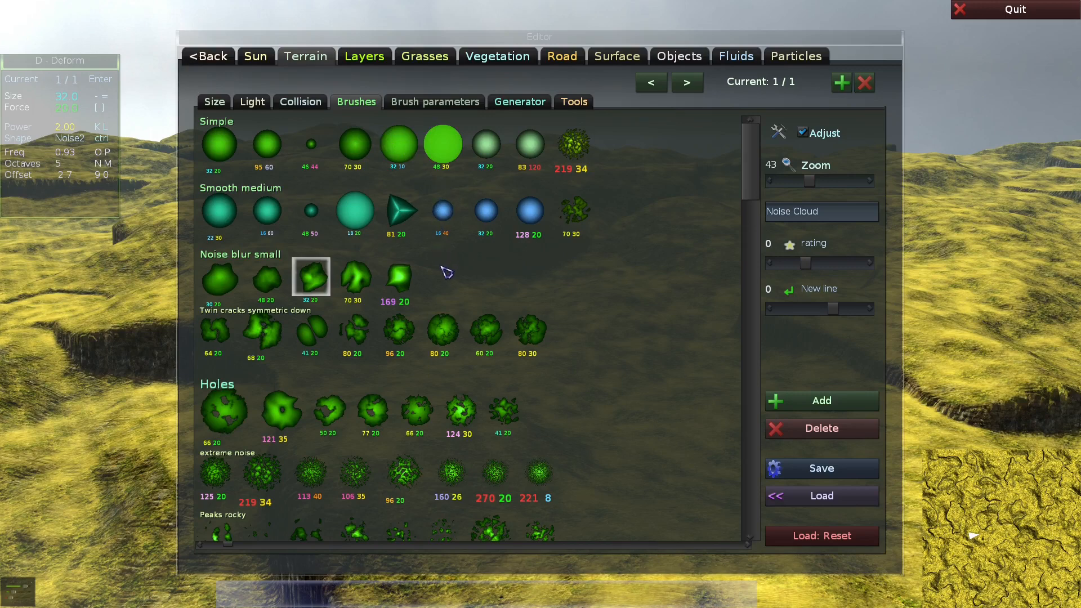
pyautogui.press('Tab')
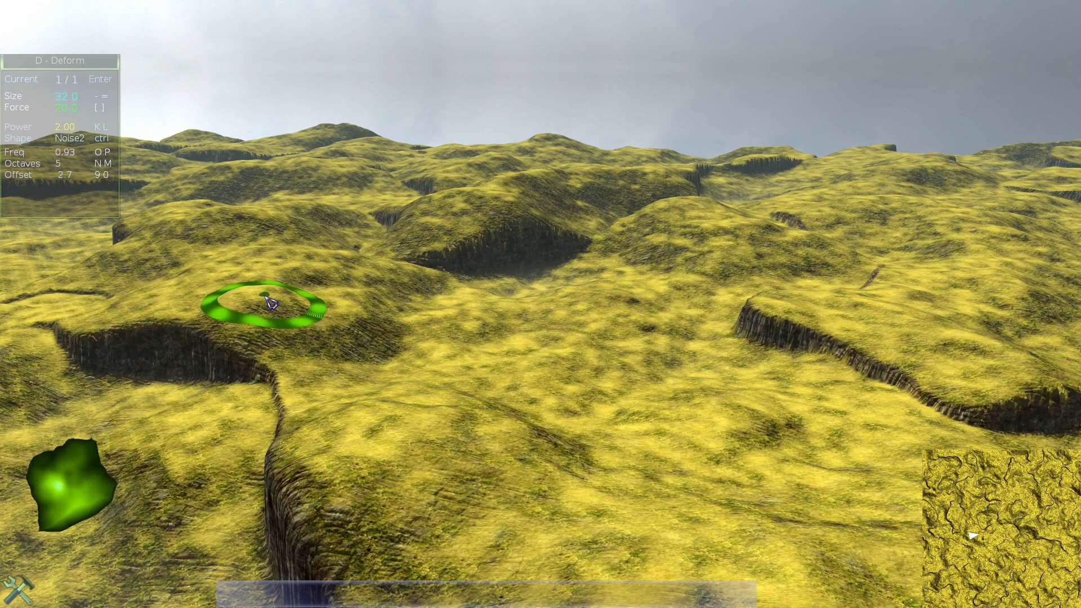
pyautogui.moveTo(270, 303); pyautogui.dragTo(266, 276)
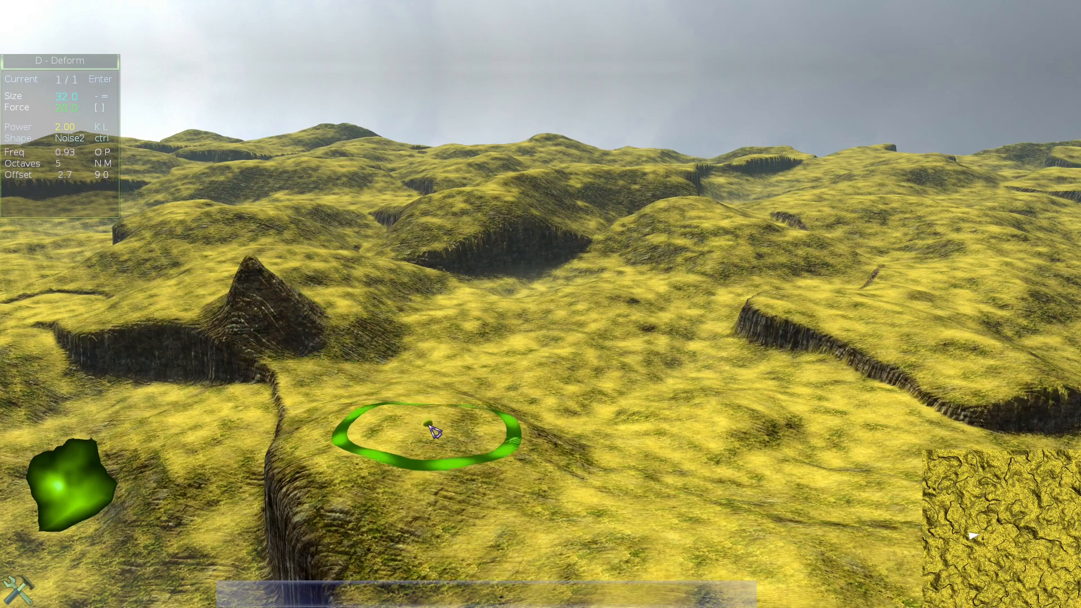
pyautogui.moveTo(430, 435)
pyautogui.mouseDown(button='right')
pyautogui.moveTo(443, 485)
pyautogui.moveTo(495, 510)
pyautogui.moveTo(568, 461)
pyautogui.mouseUp(button='right')
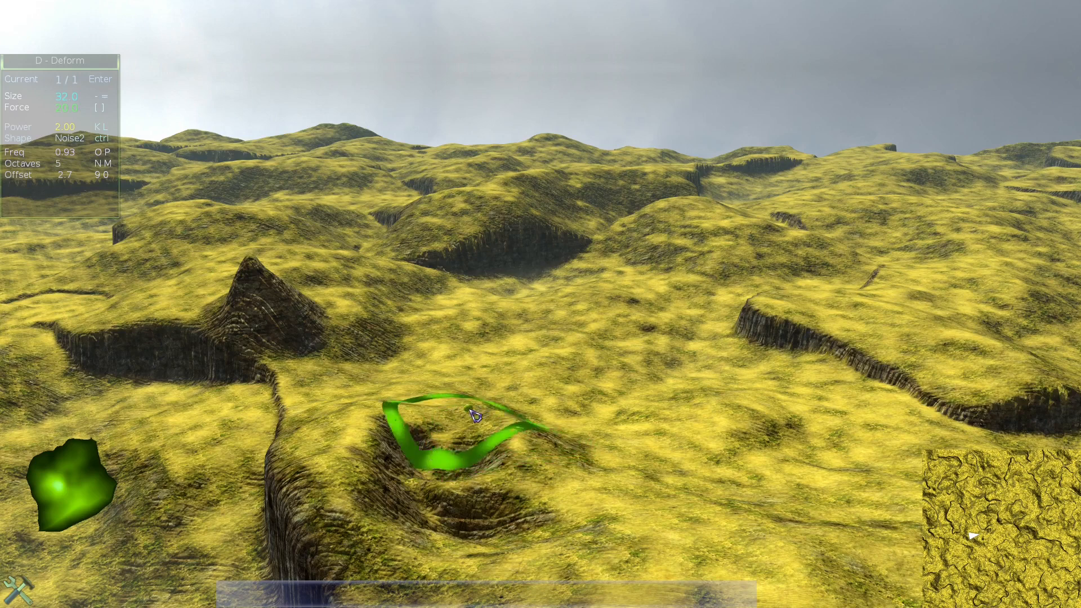
# Smooth away the peak with the Smooth brush at size 37.3, and soften the nearby hollow with a slightly smaller brush
pyautogui.press('s')
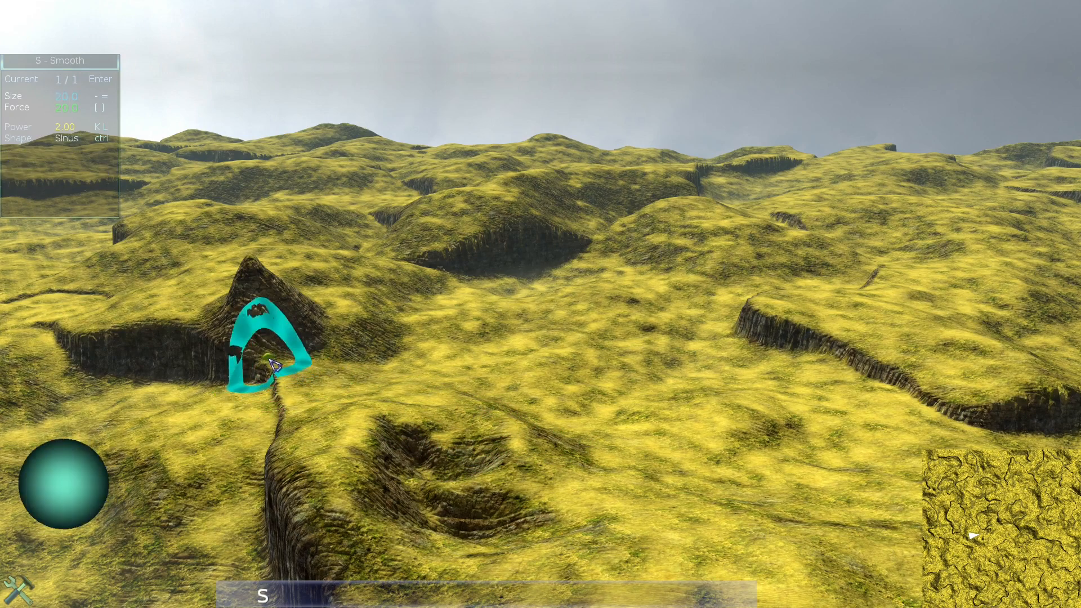
pyautogui.scroll(-2, 267, 333)
pyautogui.scroll(-4, 262, 324)
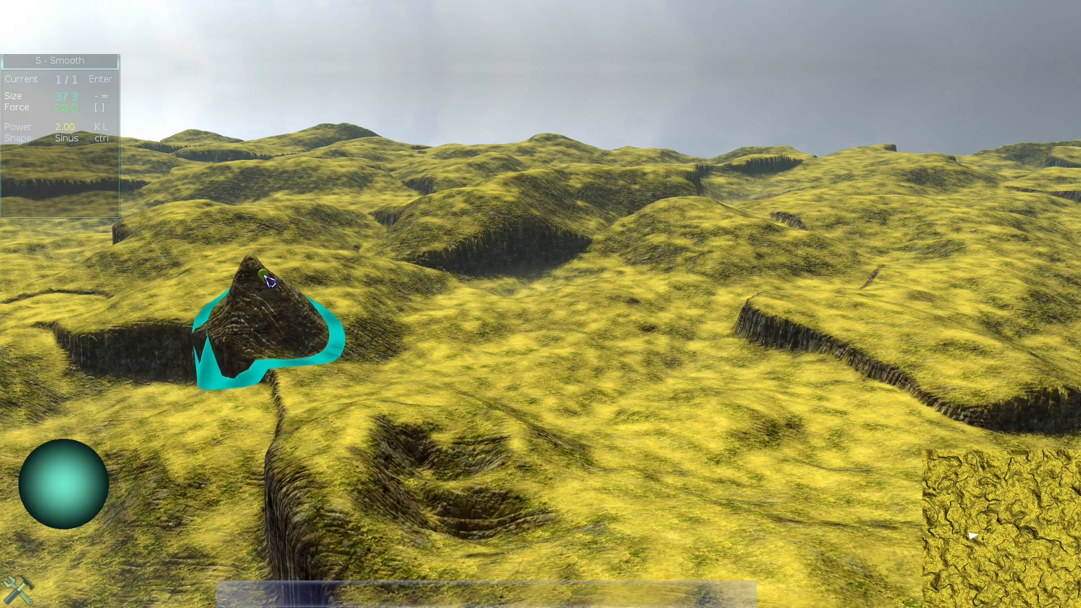
pyautogui.moveTo(267, 276); pyautogui.dragTo(273, 299)
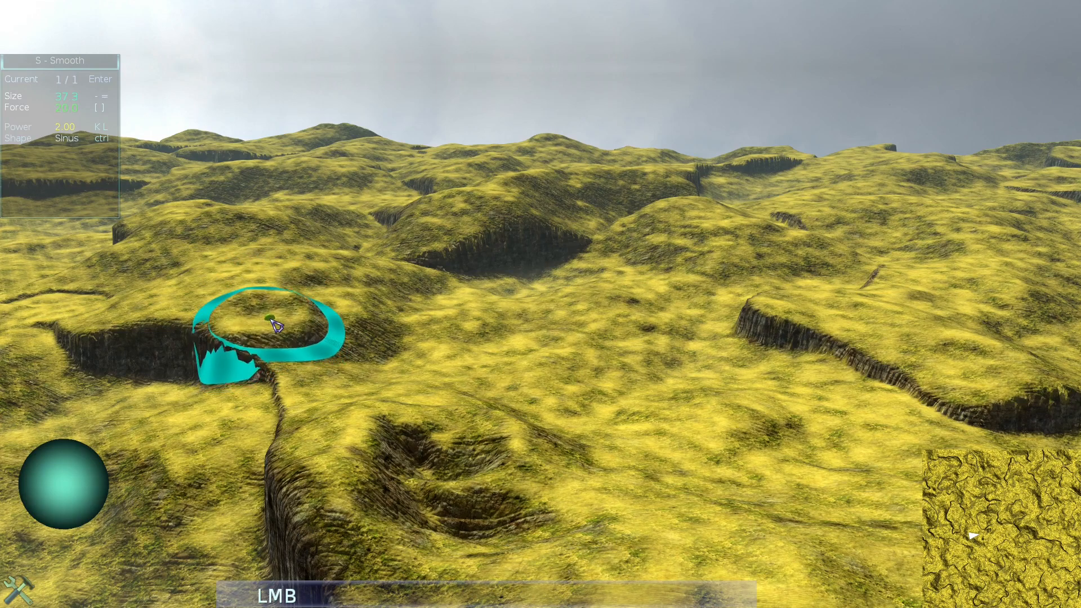
pyautogui.scroll(2, 411, 447)
pyautogui.moveTo(411, 448)
pyautogui.mouseDown()
pyautogui.moveTo(366, 473)
pyautogui.moveTo(478, 504)
pyautogui.moveTo(508, 531)
pyautogui.mouseUp()
# Reduce the Smooth brush size to about 22 and smooth a spot on each of the two cliff edges
pyautogui.scroll(7, 212, 398)
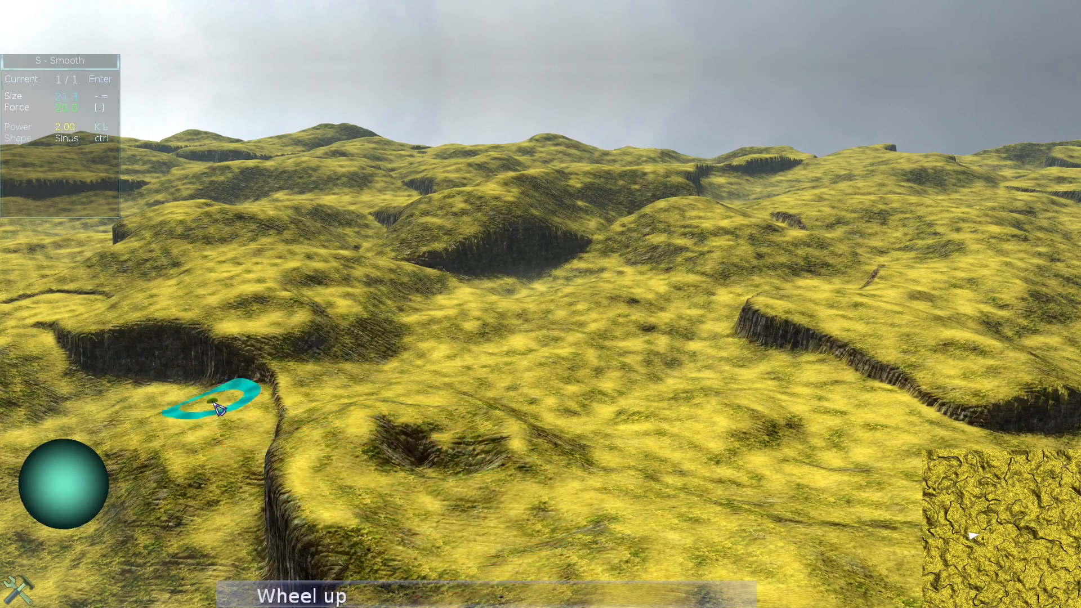
pyautogui.moveTo(180, 366)
pyautogui.mouseDown()
pyautogui.moveTo(152, 355)
pyautogui.moveTo(211, 363)
pyautogui.moveTo(141, 360)
pyautogui.mouseUp()
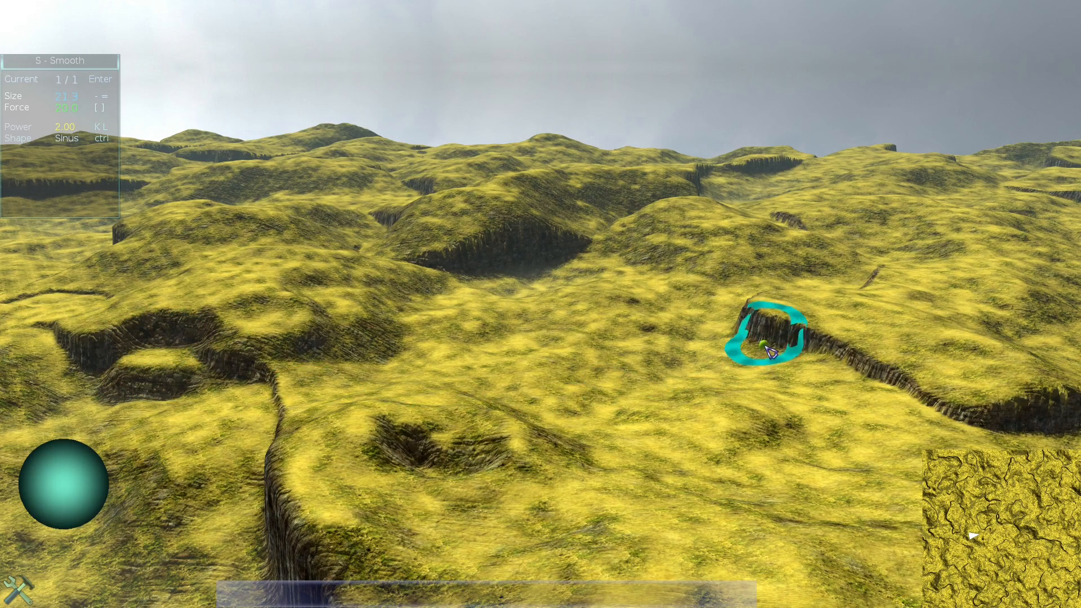
pyautogui.moveTo(772, 341); pyautogui.dragTo(769, 342)
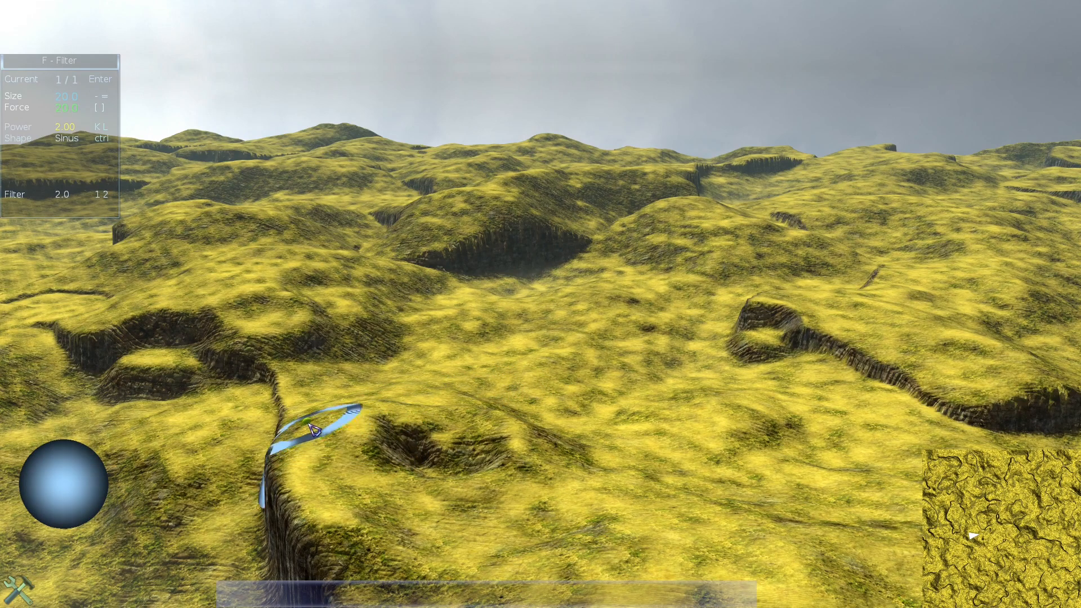
# Select the spikes brush from the Peaks rocky group, lock its position and raise a cluster of peaks around the hollow
pyautogui.press('Escape')
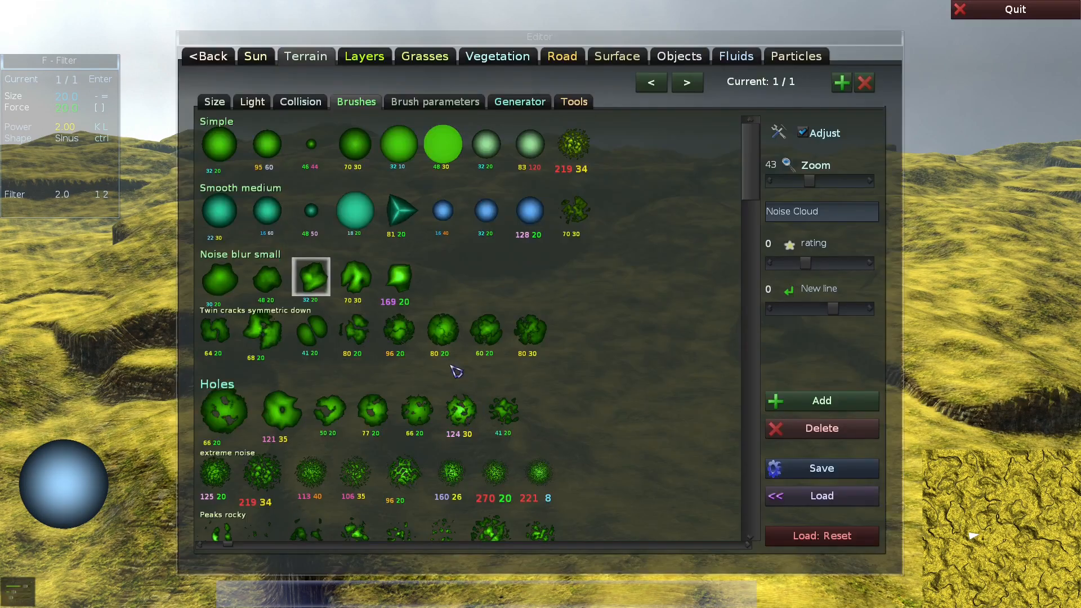
pyautogui.moveTo(747, 195); pyautogui.dragTo(764, 242)
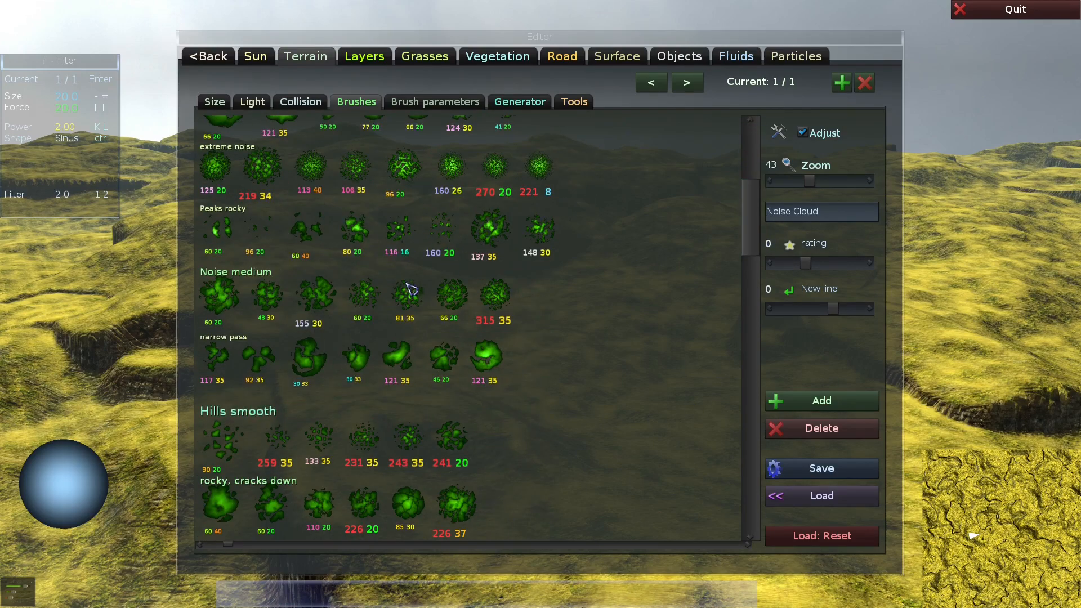
pyautogui.click(399, 231)
pyautogui.press('Escape')
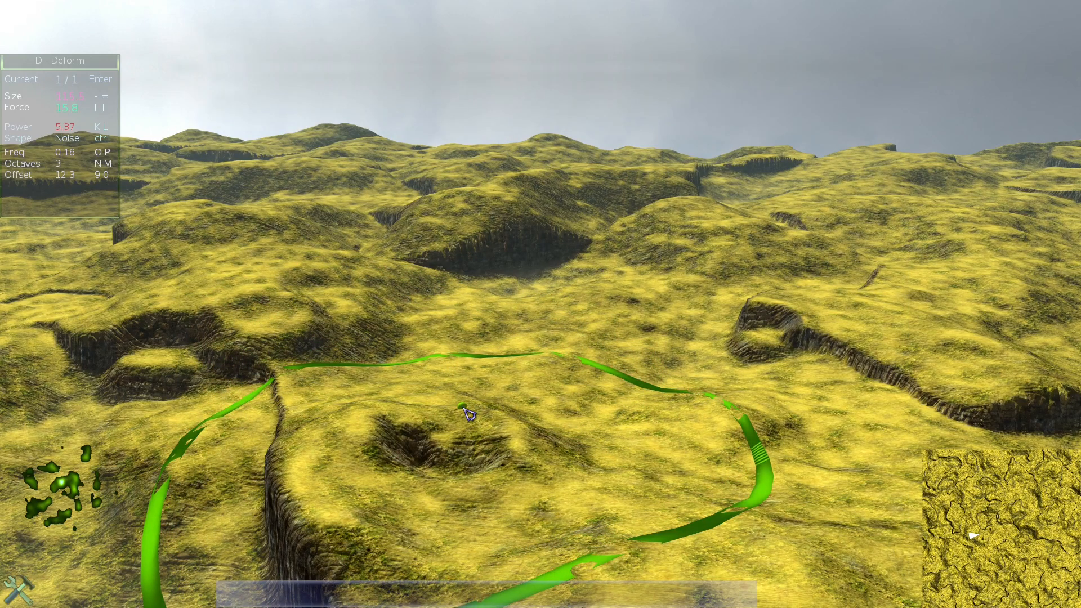
pyautogui.press('Insert')
pyautogui.moveTo(436, 400)
pyautogui.mouseDown()
pyautogui.moveTo(468, 388)
pyautogui.moveTo(436, 398)
pyautogui.mouseUp()
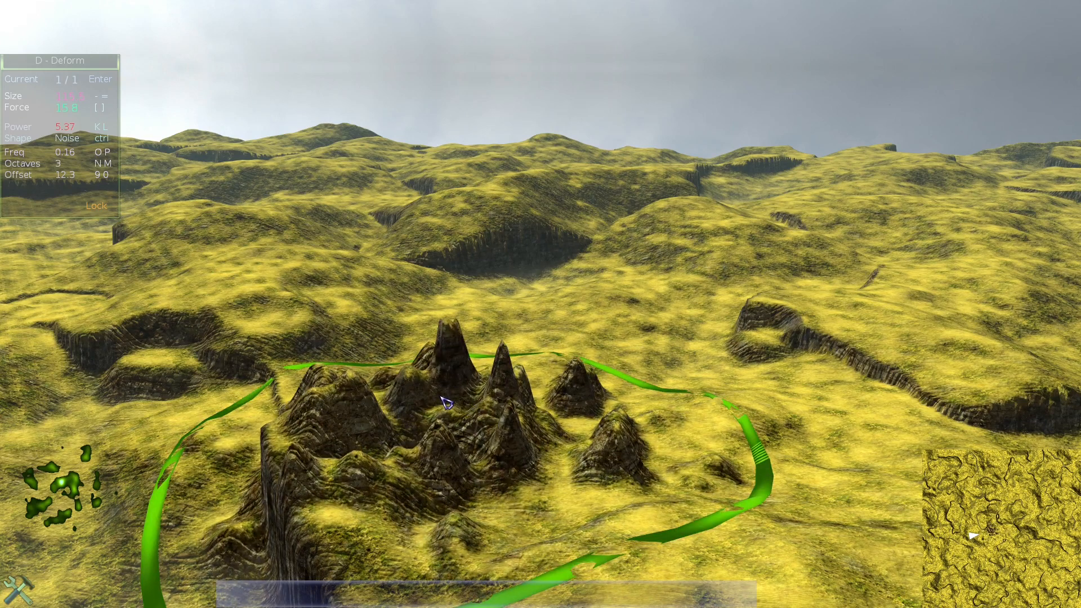
# Flatten most of the rocky spikes using the Filter brush at size 37.0 and filter 2.0
pyautogui.press('F1')
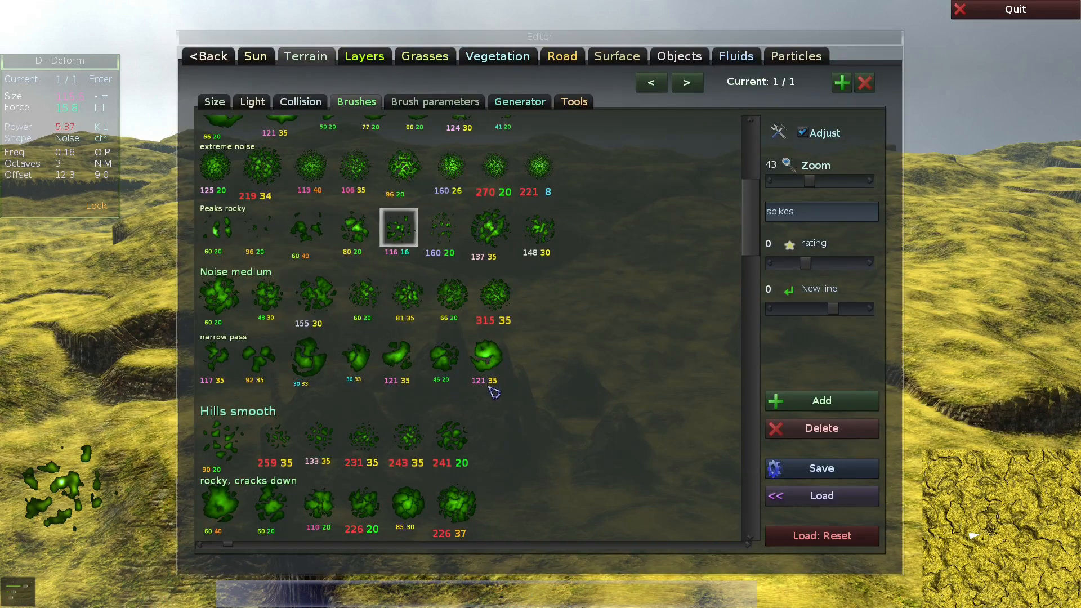
pyautogui.press('F1')
pyautogui.press('f')
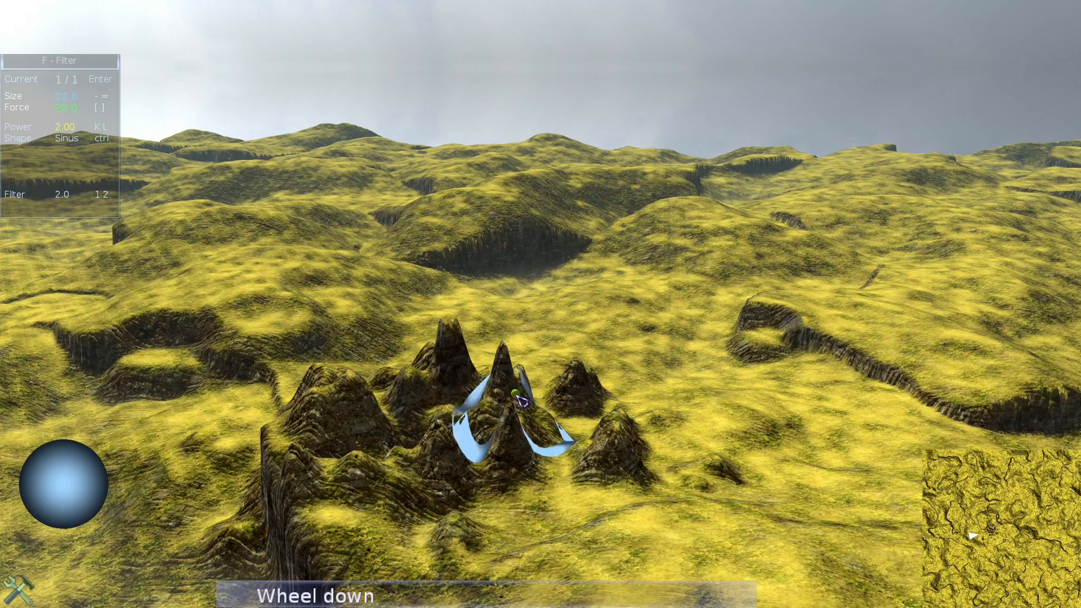
pyautogui.scroll(-5, 522, 401)
pyautogui.click(525, 461)
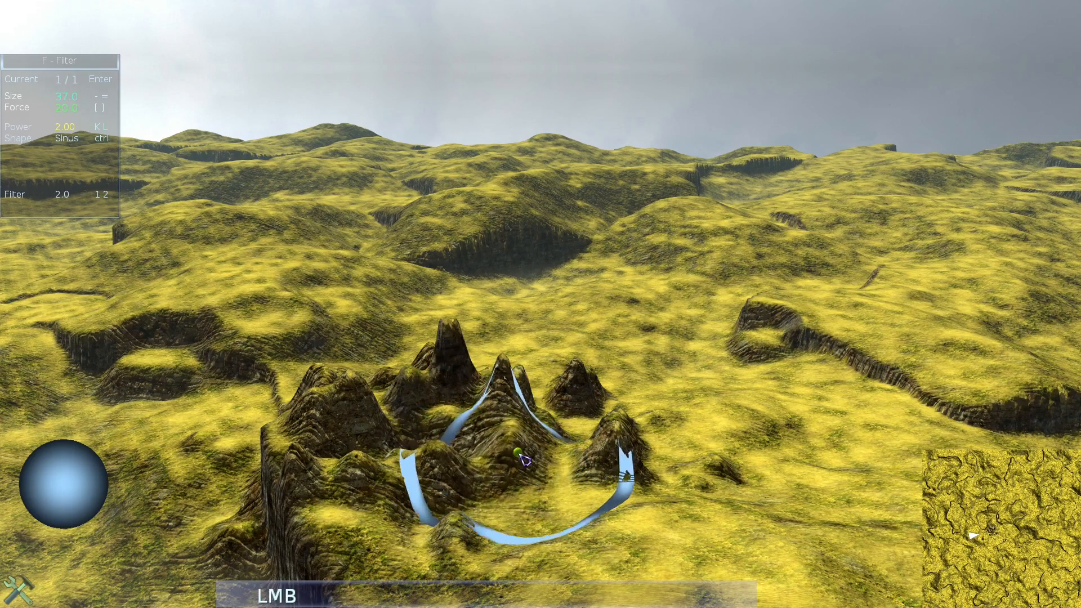
pyautogui.moveTo(519, 453)
pyautogui.mouseDown()
pyautogui.moveTo(454, 389)
pyautogui.moveTo(330, 495)
pyautogui.moveTo(473, 479)
pyautogui.moveTo(482, 413)
pyautogui.moveTo(458, 401)
pyautogui.moveTo(360, 394)
pyautogui.moveTo(313, 482)
pyautogui.moveTo(579, 419)
pyautogui.moveTo(584, 462)
pyautogui.mouseUp()
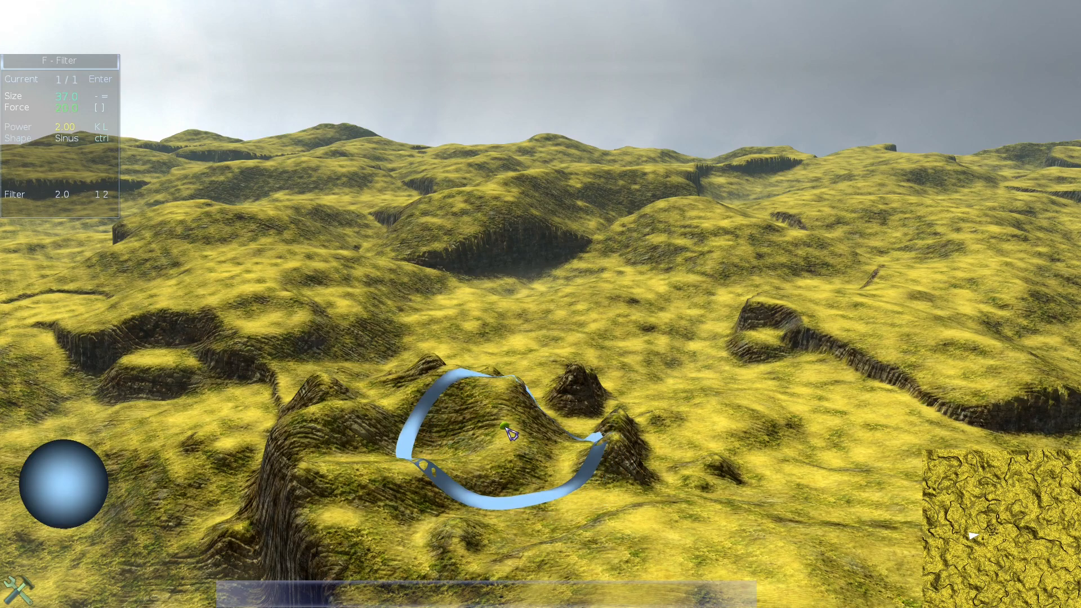
# Level a low plateau beside the filtered spikes using the Height brush at size 20.0 and height 13.9
pyautogui.press('Tab')
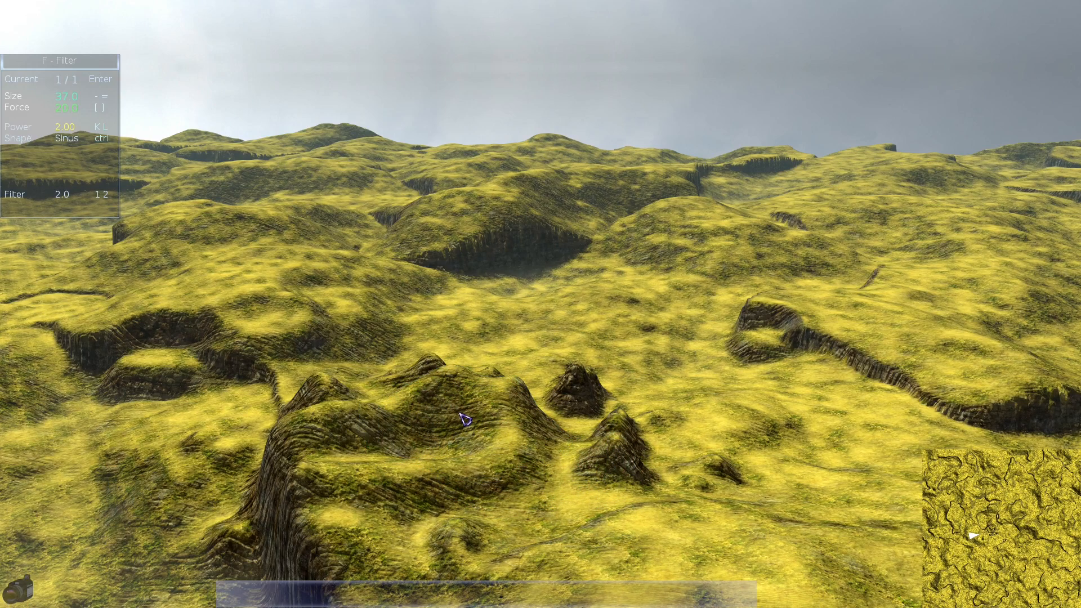
pyautogui.press('e')
pyautogui.press('Tab')
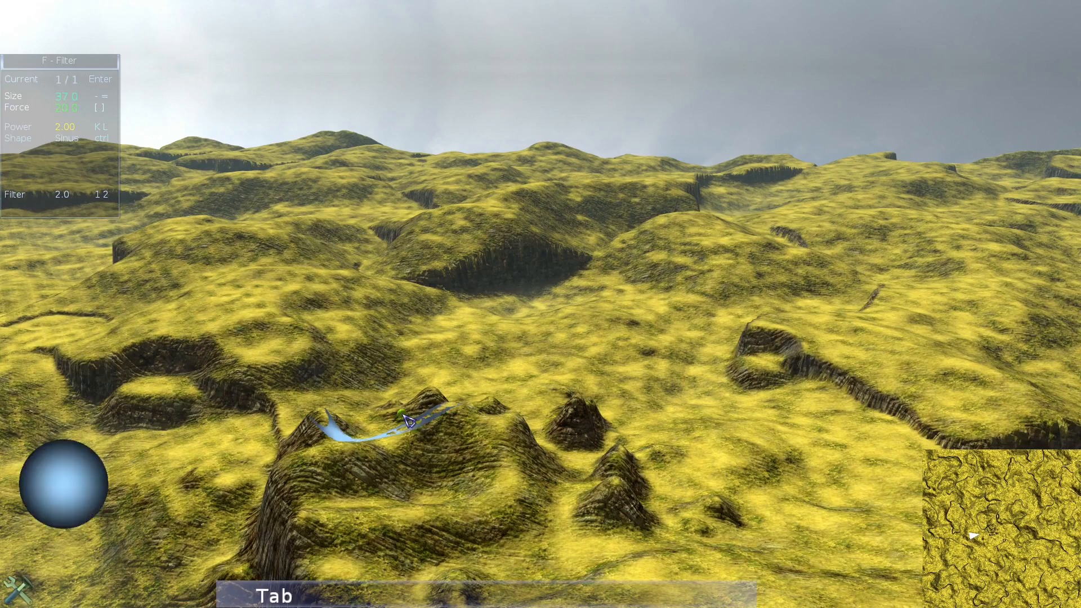
pyautogui.press('e')
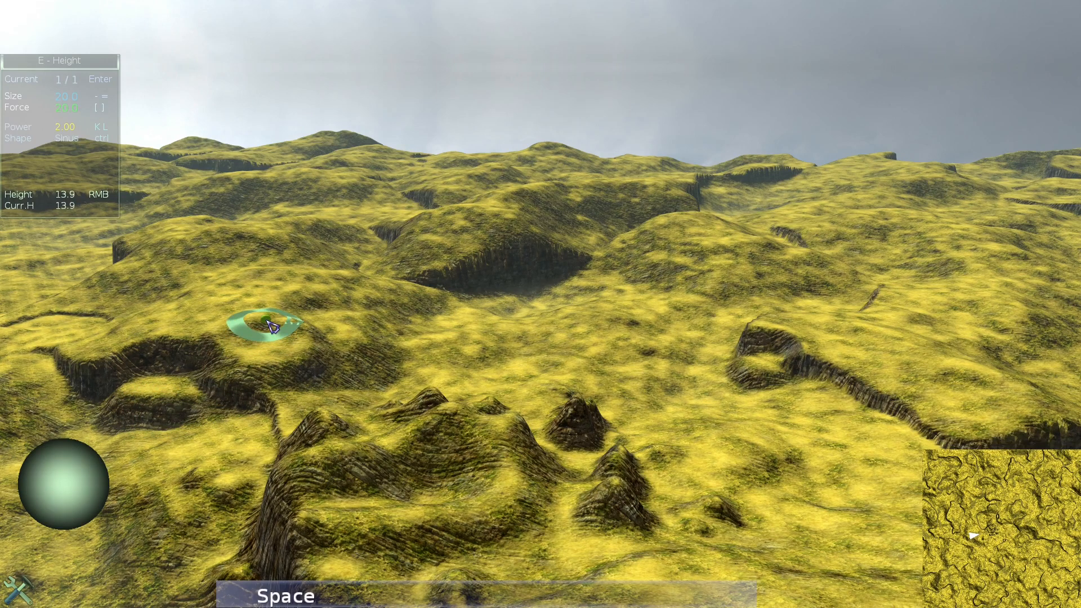
pyautogui.moveTo(334, 334)
pyautogui.mouseDown()
pyautogui.moveTo(375, 336)
pyautogui.moveTo(329, 372)
pyautogui.moveTo(372, 369)
pyautogui.moveTo(358, 374)
pyautogui.moveTo(367, 393)
pyautogui.moveTo(355, 386)
pyautogui.moveTo(401, 367)
pyautogui.moveTo(322, 388)
pyautogui.moveTo(354, 386)
pyautogui.moveTo(385, 381)
pyautogui.moveTo(345, 372)
pyautogui.moveTo(304, 382)
pyautogui.moveTo(383, 382)
pyautogui.moveTo(452, 406)
pyautogui.mouseUp()
# Enlarge the Height brush to 25.7, set its target height to 51.2 and raise a tall, steep plateau
pyautogui.scroll(-3, 355, 385)
pyautogui.moveTo(477, 273); pyautogui.dragTo(435, 395, button='right')
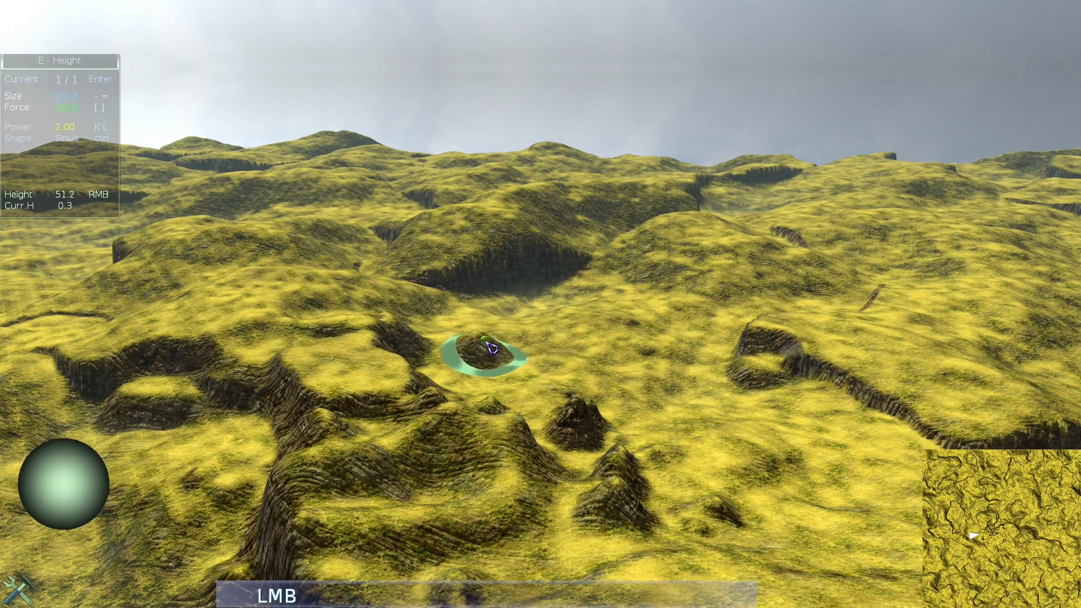
pyautogui.moveTo(492, 347)
pyautogui.mouseDown()
pyautogui.moveTo(499, 329)
pyautogui.moveTo(572, 323)
pyautogui.moveTo(532, 325)
pyautogui.moveTo(509, 293)
pyautogui.moveTo(586, 326)
pyautogui.moveTo(531, 321)
pyautogui.moveTo(543, 346)
pyautogui.mouseUp()
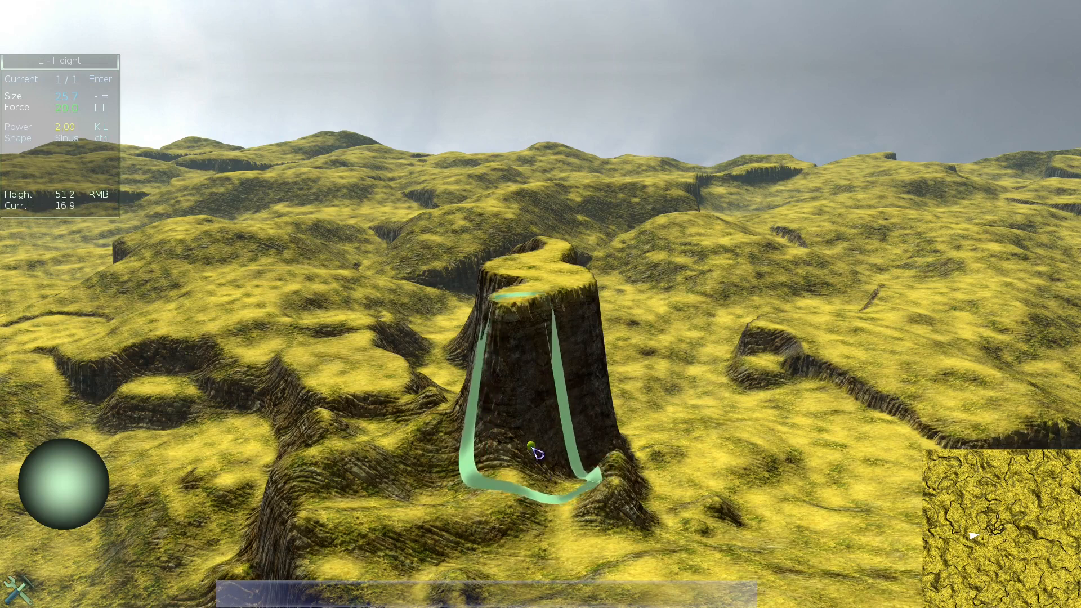
# Round off the tall plateau's edges with the Filter brush at size 37.0, and set the filter value to 1.4
pyautogui.press('f')
pyautogui.moveTo(536, 404)
pyautogui.mouseDown()
pyautogui.moveTo(533, 364)
pyautogui.moveTo(541, 381)
pyautogui.moveTo(558, 353)
pyautogui.moveTo(510, 306)
pyautogui.moveTo(533, 307)
pyautogui.mouseUp()
pyautogui.keyDown('alt'); pyautogui.scroll(1, 534, 377); pyautogui.keyUp('alt')
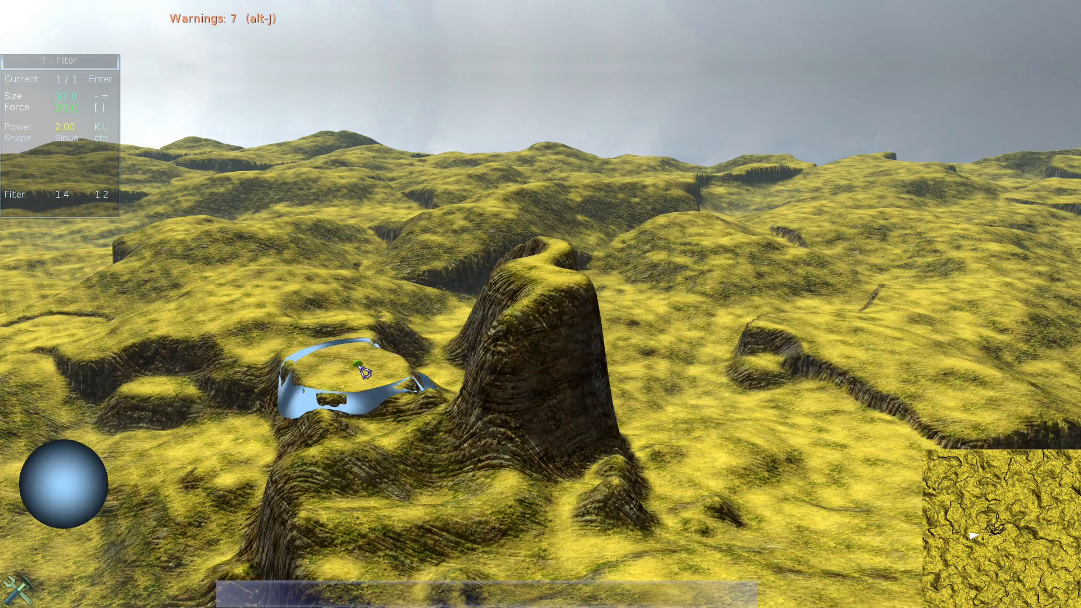
# Show the vegetation on the terrain, fly the camera to the top of the tall plateau and return to editing
pyautogui.press('Tab')
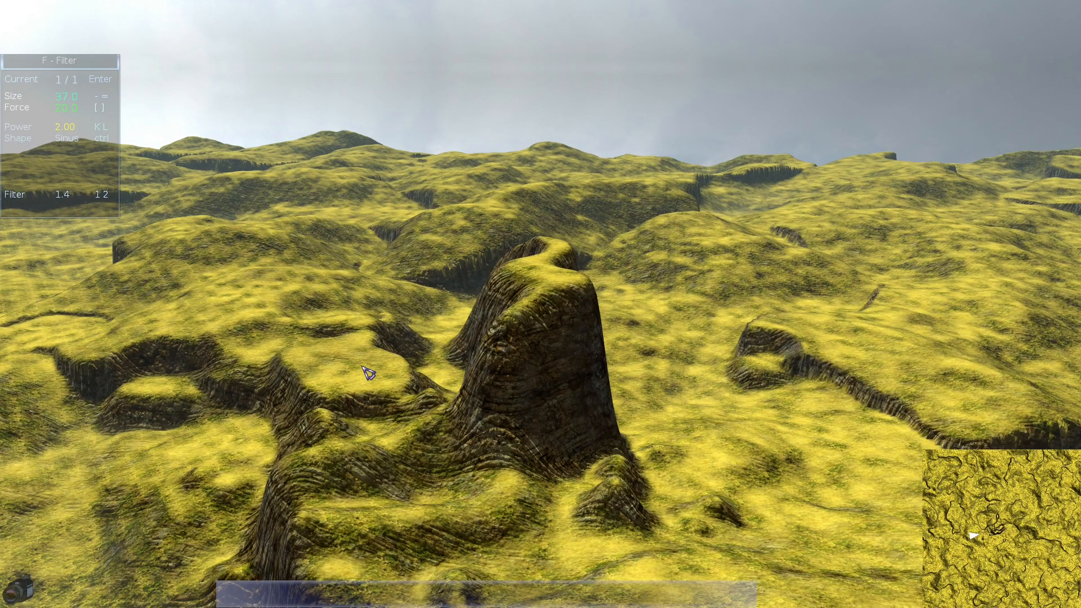
pyautogui.press('v')
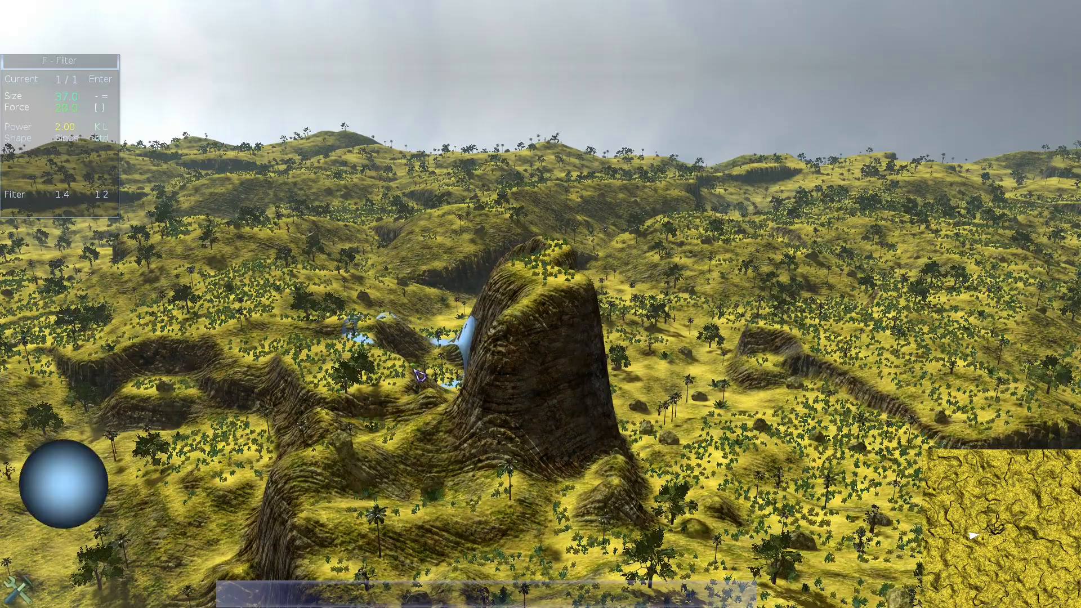
pyautogui.press('w')
pyautogui.press('e')
pyautogui.hotkey('shift', 'w')
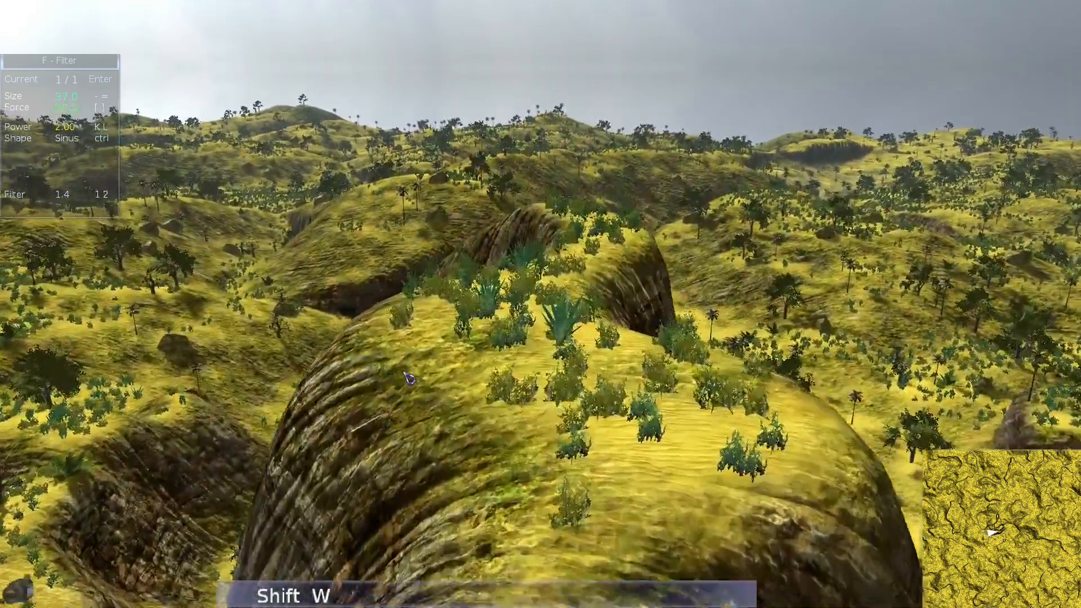
pyautogui.hotkey('shift', 'e')
pyautogui.press('Tab')
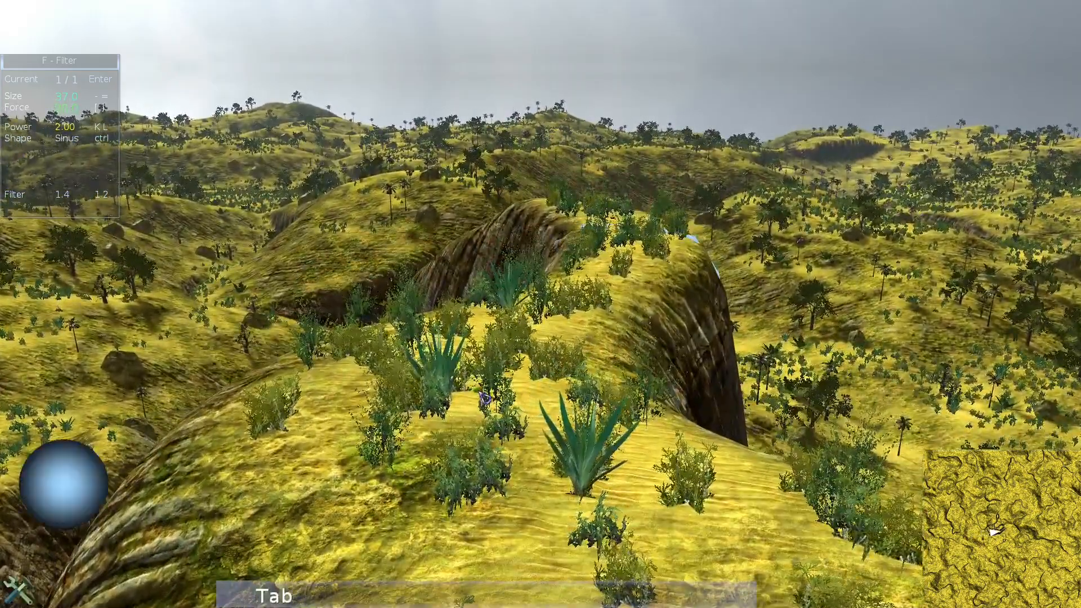
# Place the car start on top of the tall plateau, view it from several angles and save the track
pyautogui.press('q')
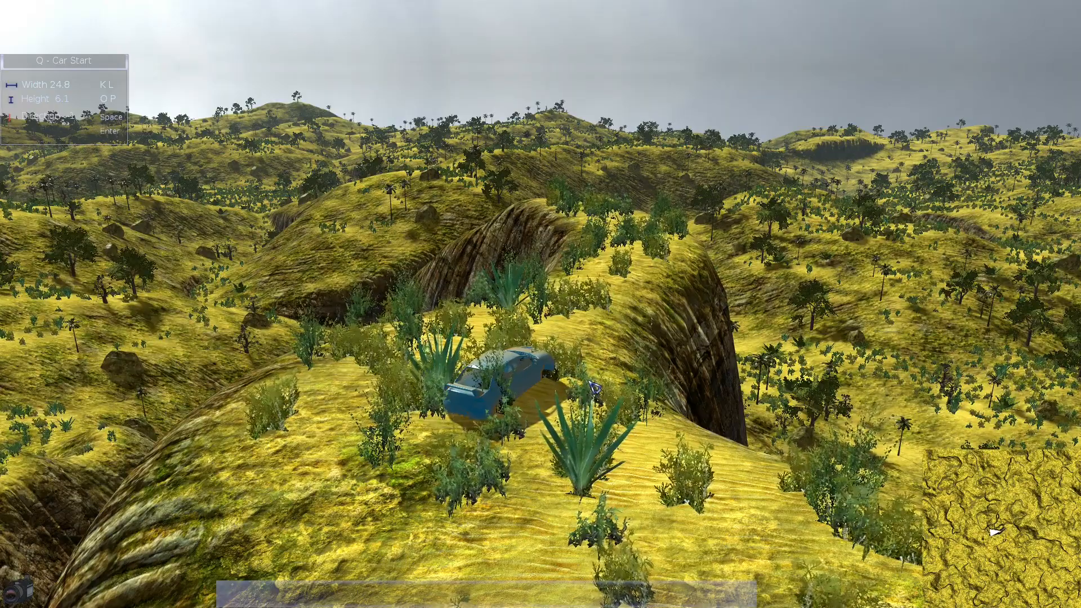
pyautogui.moveTo(592, 387); pyautogui.dragTo(559, 398, button='right')
pyautogui.scroll(-3, 560, 398)
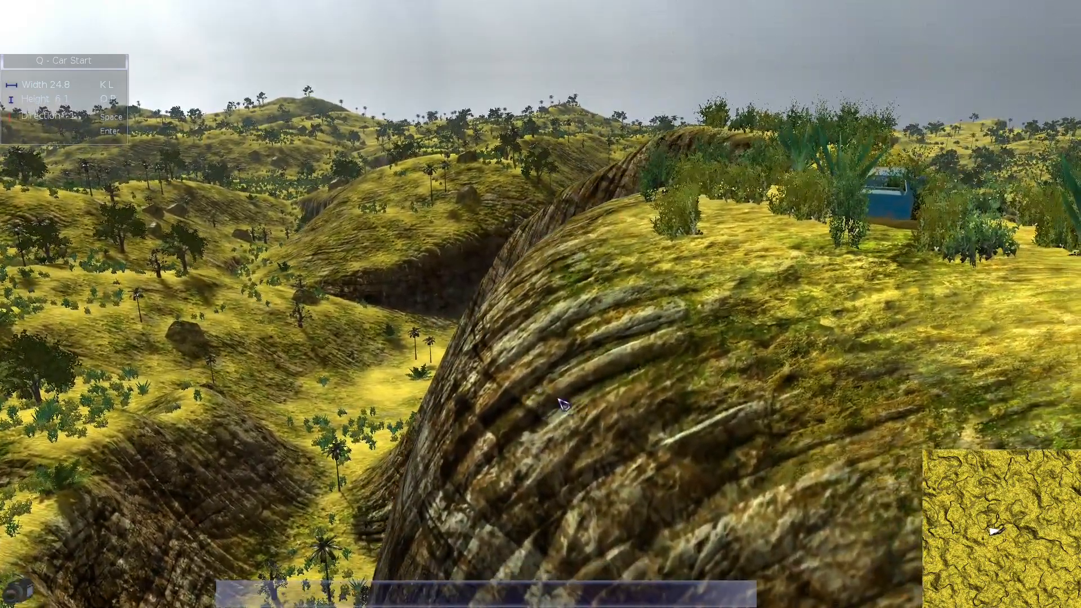
pyautogui.moveTo(561, 403); pyautogui.dragTo(758, 335)
pyautogui.moveTo(758, 334); pyautogui.dragTo(752, 322, button='right')
pyautogui.hotkey('ctrl', 's')
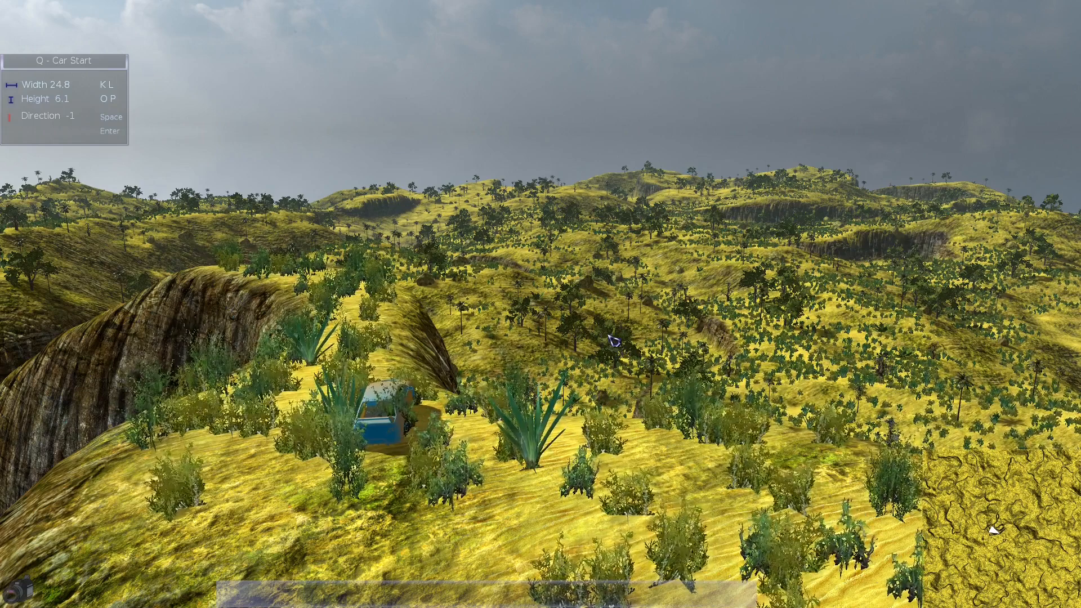
# Check the track warnings and layer settings, and browse the terrain brush presets down to the Mntn top groups
pyautogui.press('F1')
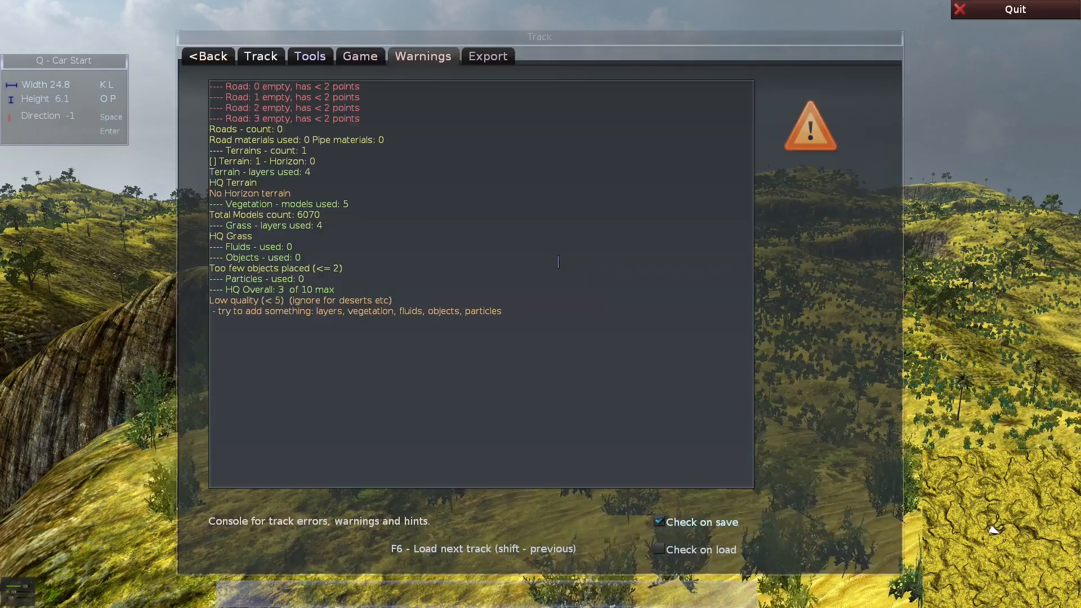
pyautogui.hotkey('alt', 't')
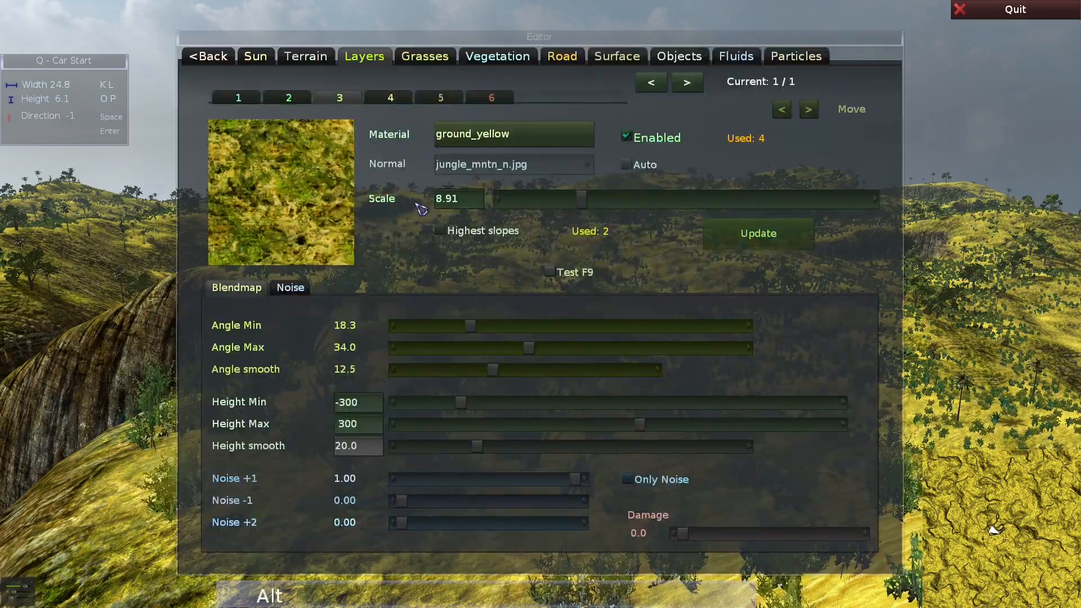
pyautogui.hotkey('alt', 'h')
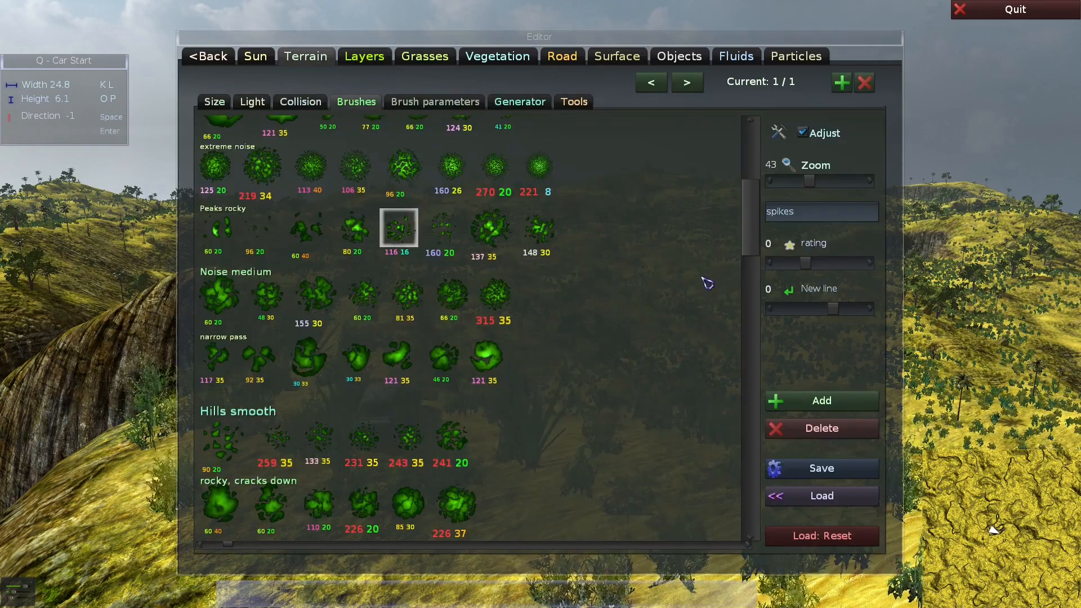
pyautogui.moveTo(754, 235)
pyautogui.mouseDown()
pyautogui.moveTo(753, 205)
pyautogui.moveTo(754, 330)
pyautogui.mouseUp()
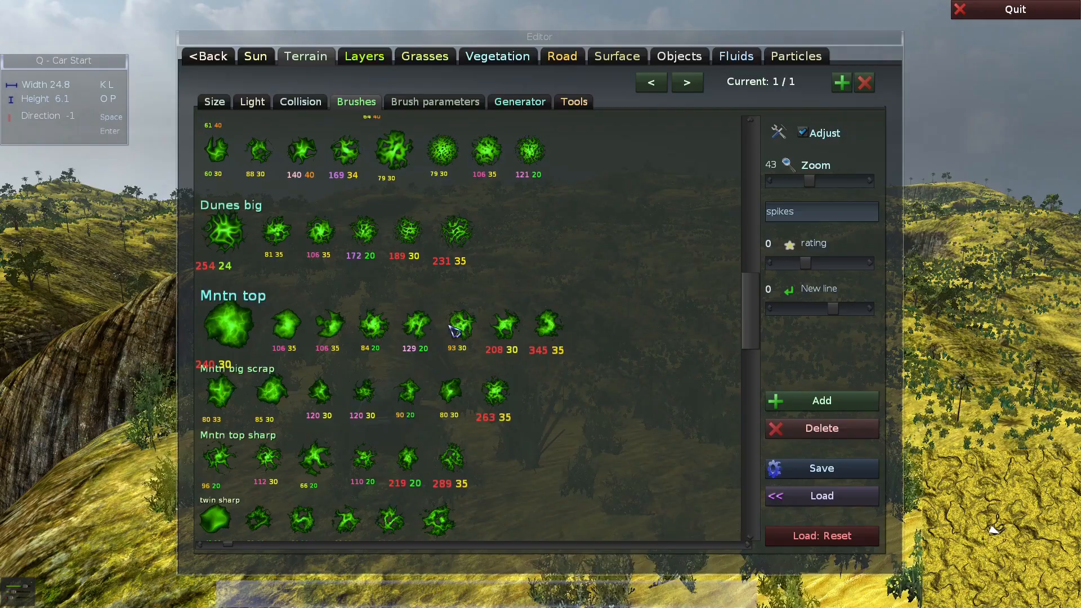
# Raise a huge rocky mountain on the horizon with the large Mntn top brush preset enlarged to about size 513.8
pyautogui.click(220, 326)
pyautogui.press('F1')
pyautogui.press('Tab')
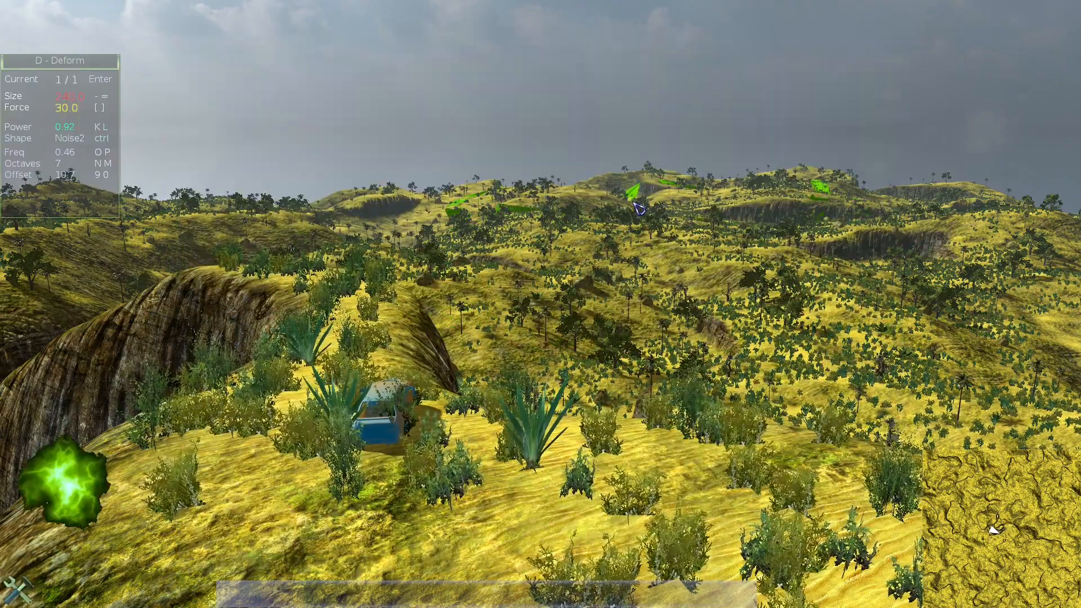
pyautogui.scroll(-8, 639, 208)
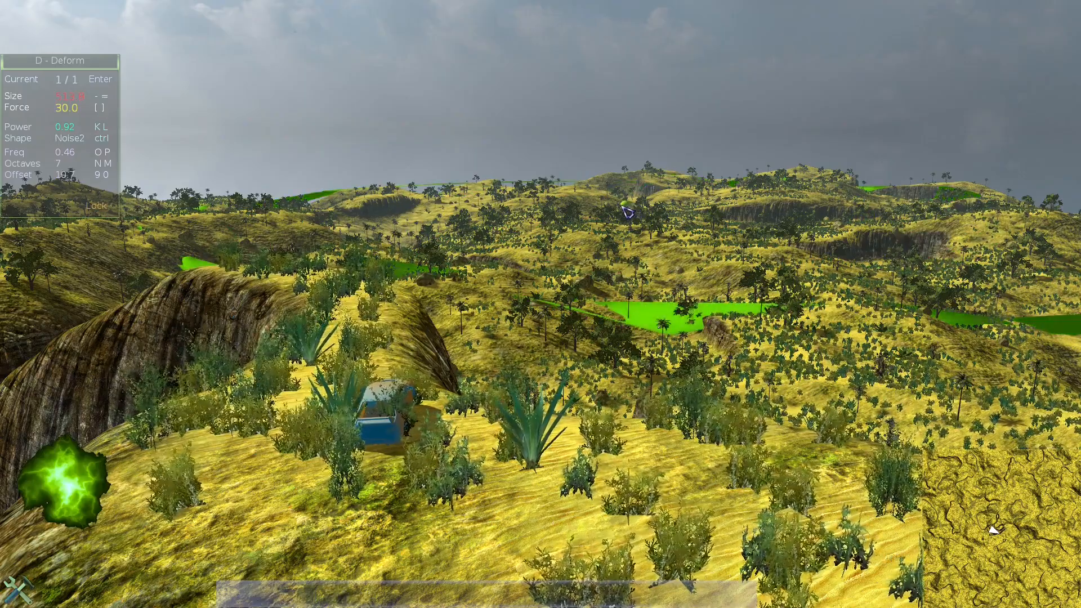
pyautogui.keyDown('ctrl'); pyautogui.moveTo(632, 211); pyautogui.dragTo(630, 210); pyautogui.keyUp('ctrl')
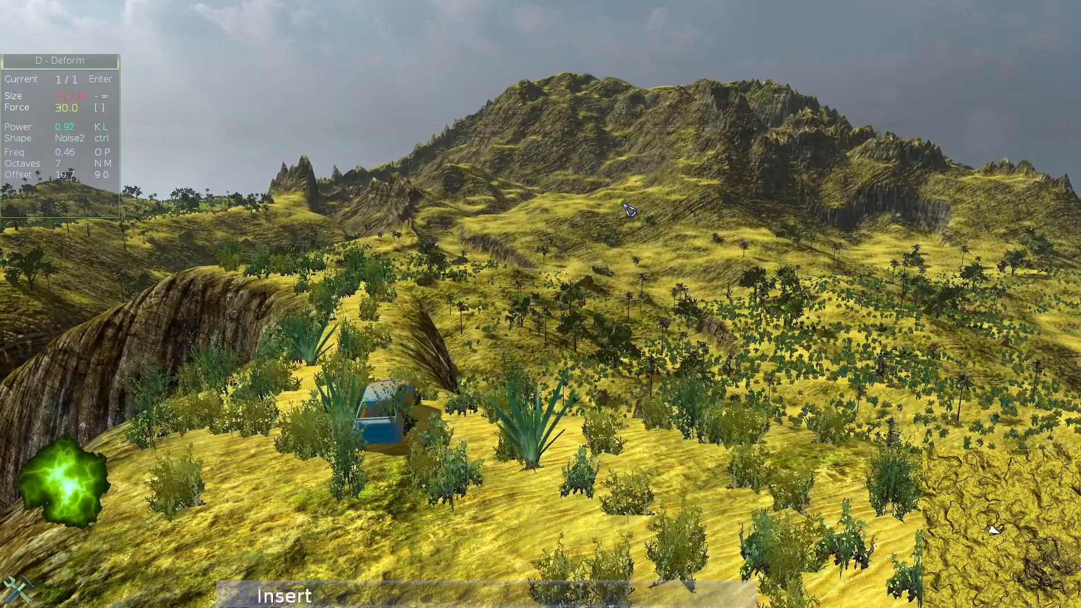
# Turn to a free stretch of terrain and choose the mix top brush preset from the Twin trio group
pyautogui.press('Right')
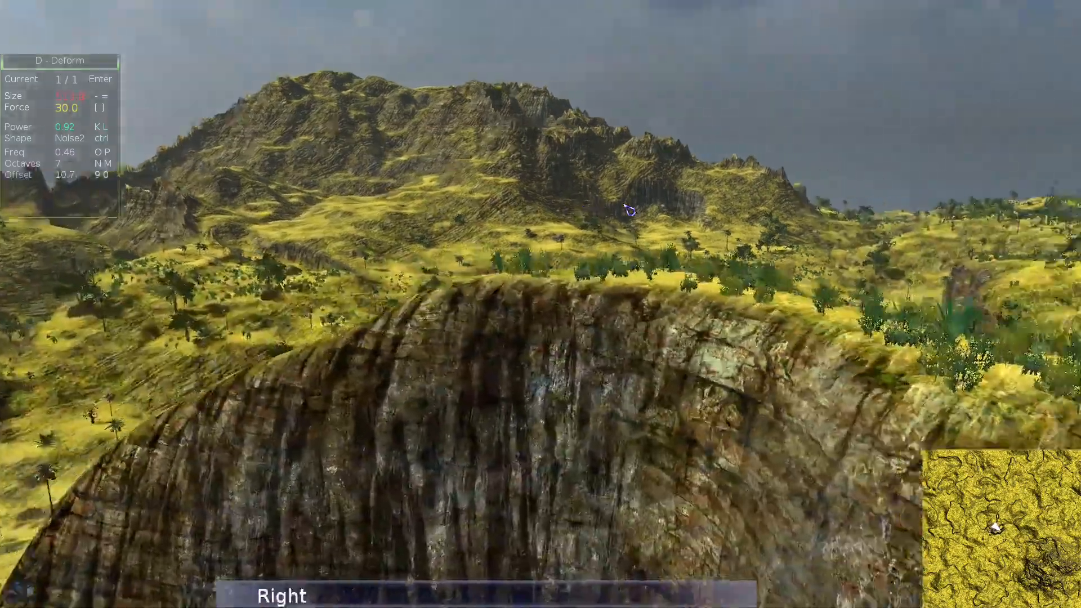
pyautogui.press('e')
pyautogui.press('f')
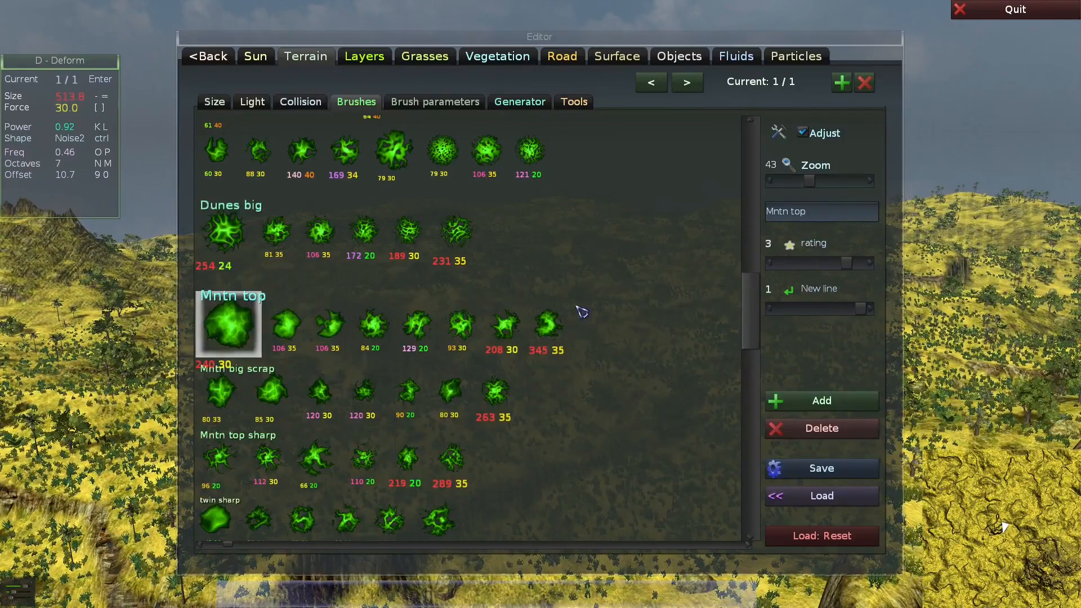
pyautogui.scroll(-5, 582, 311)
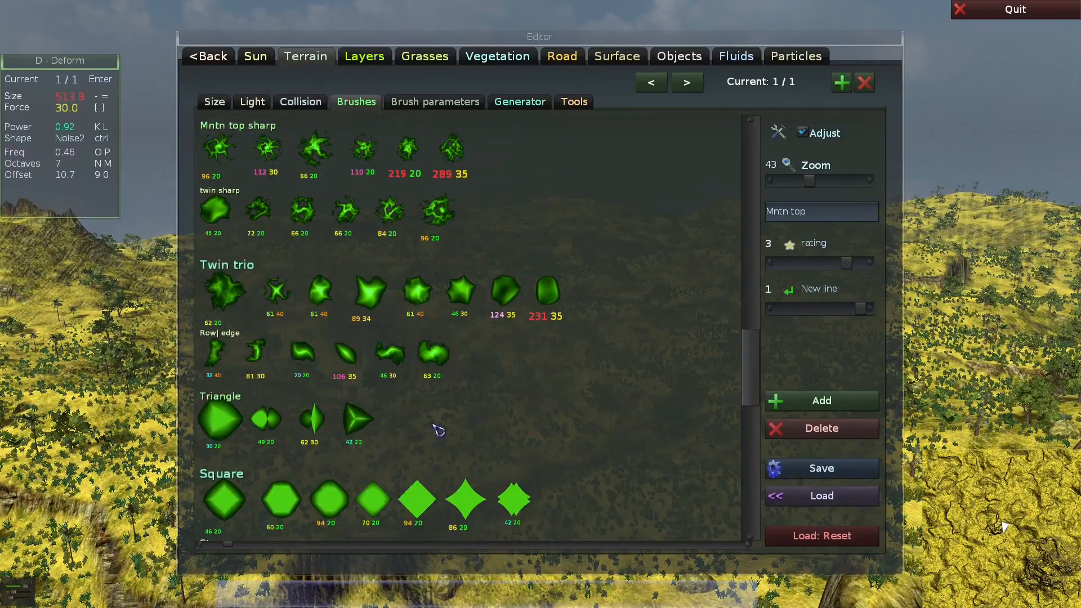
pyautogui.click(418, 302)
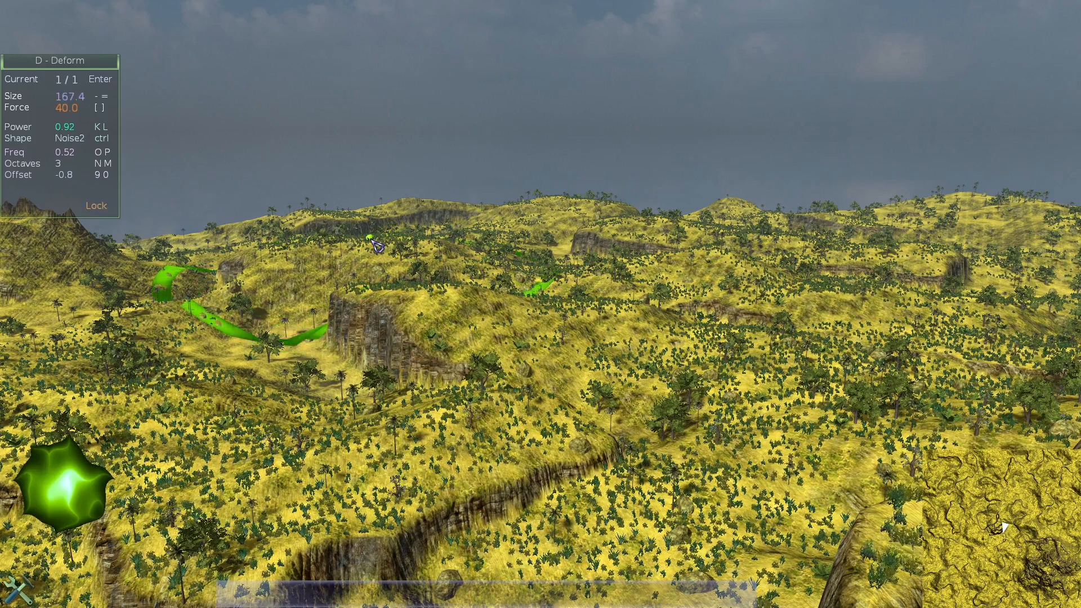
# Try out different brush sizes and forces, ending at size 85.2 and force 177.1
pyautogui.scroll(-2, 372, 247)
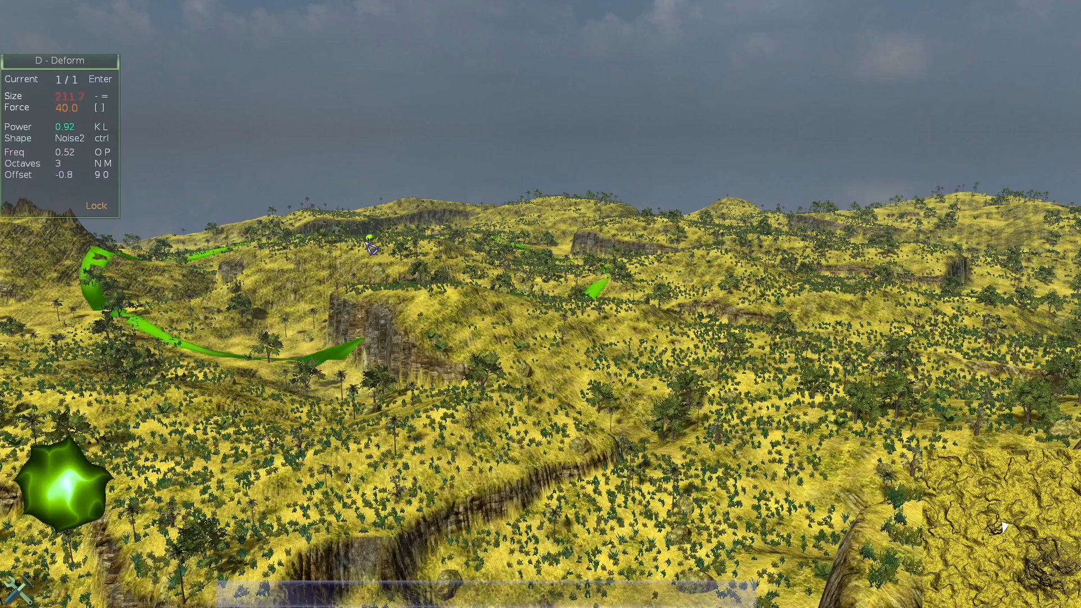
pyautogui.scroll(3, 372, 246)
pyautogui.keyDown('ctrl'); pyautogui.scroll(-3, 372, 246); pyautogui.keyUp('ctrl')
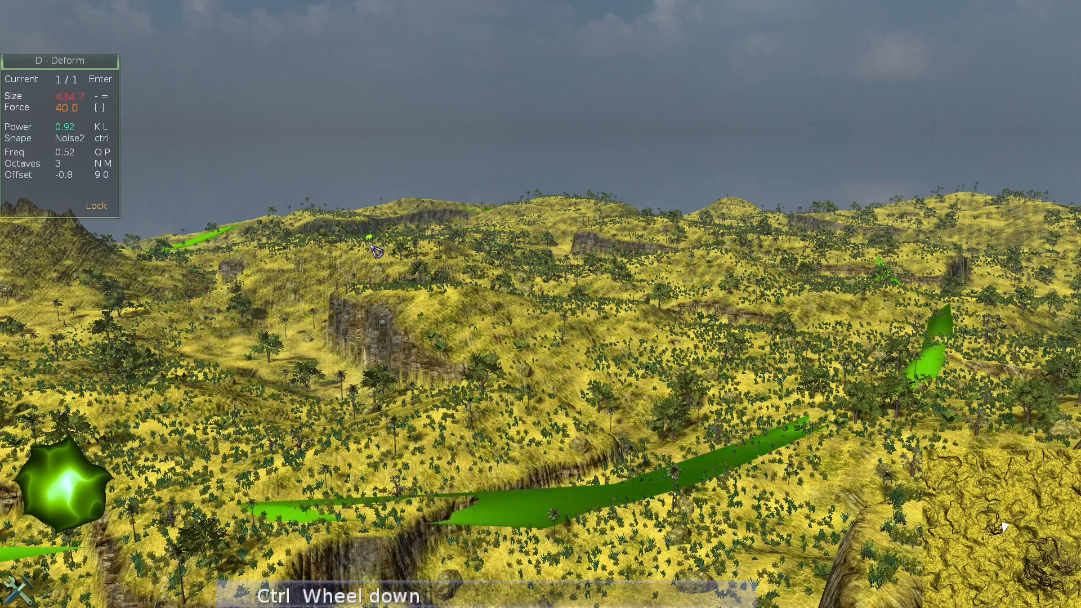
pyautogui.keyDown('ctrl'); pyautogui.scroll(4, 374, 248); pyautogui.keyUp('ctrl')
pyautogui.keyDown('shift'); pyautogui.scroll(-2, 376, 254); pyautogui.keyUp('shift')
pyautogui.keyDown('shift'); pyautogui.scroll(-3, 377, 255); pyautogui.keyUp('shift')
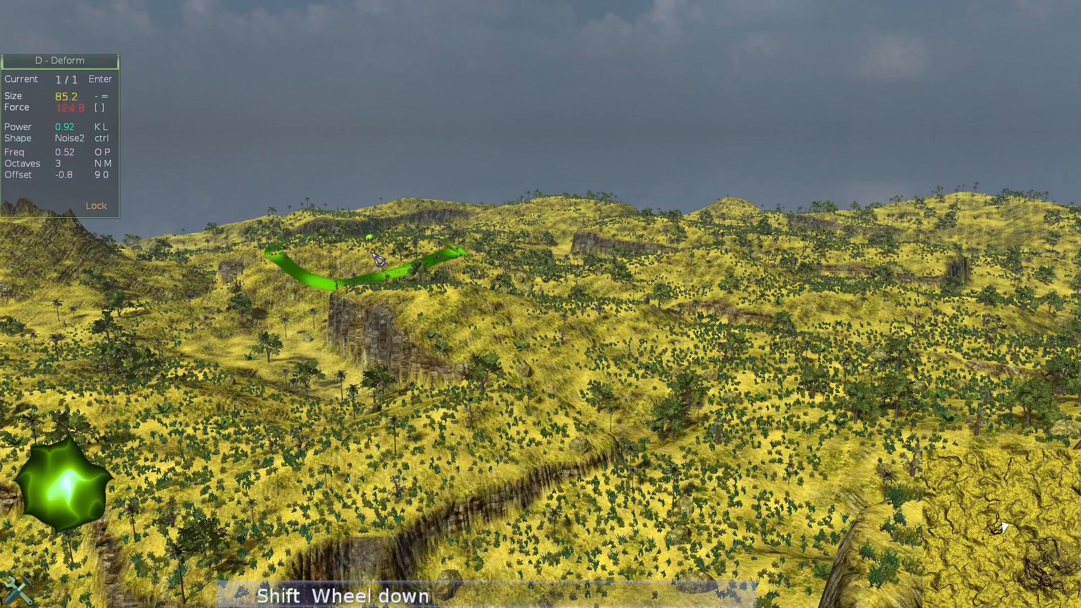
pyautogui.keyDown('shift'); pyautogui.scroll(2, 378, 259); pyautogui.keyUp('shift')
pyautogui.keyDown('shift'); pyautogui.scroll(-5, 381, 258); pyautogui.keyUp('shift')
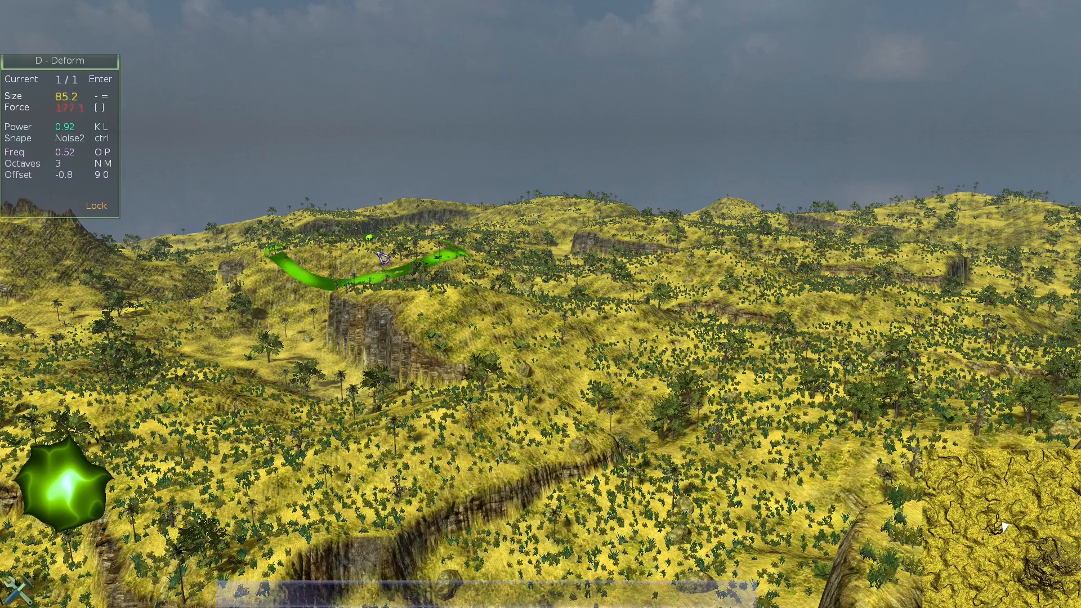
# Review the size, force, power, shape and noise settings in the deform brush parameters, and return to the terrain
pyautogui.press('Tab')
pyautogui.click(428, 102)
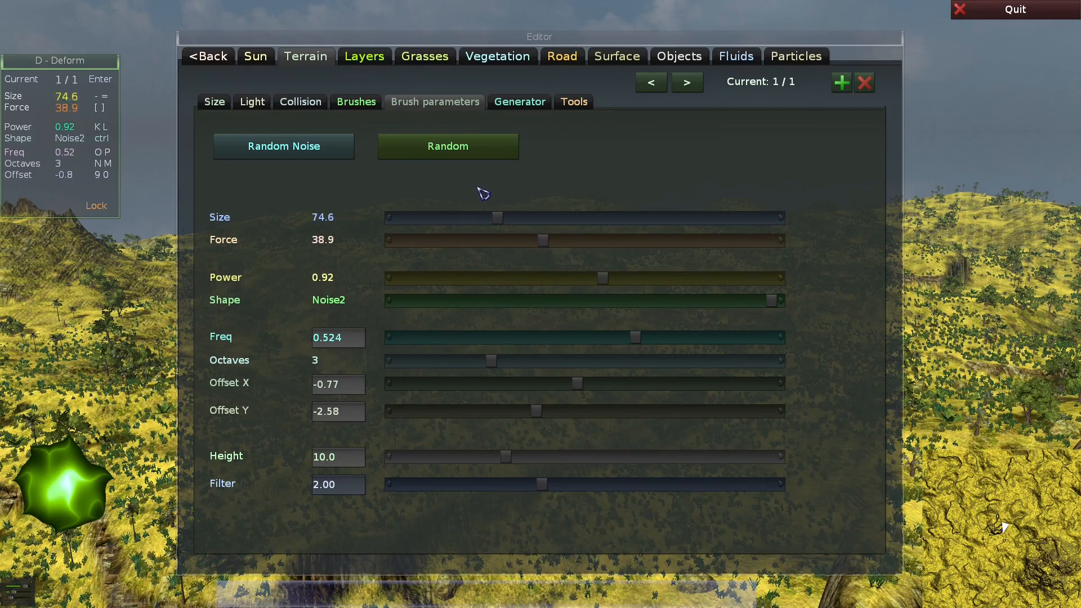
pyautogui.press('Tab')
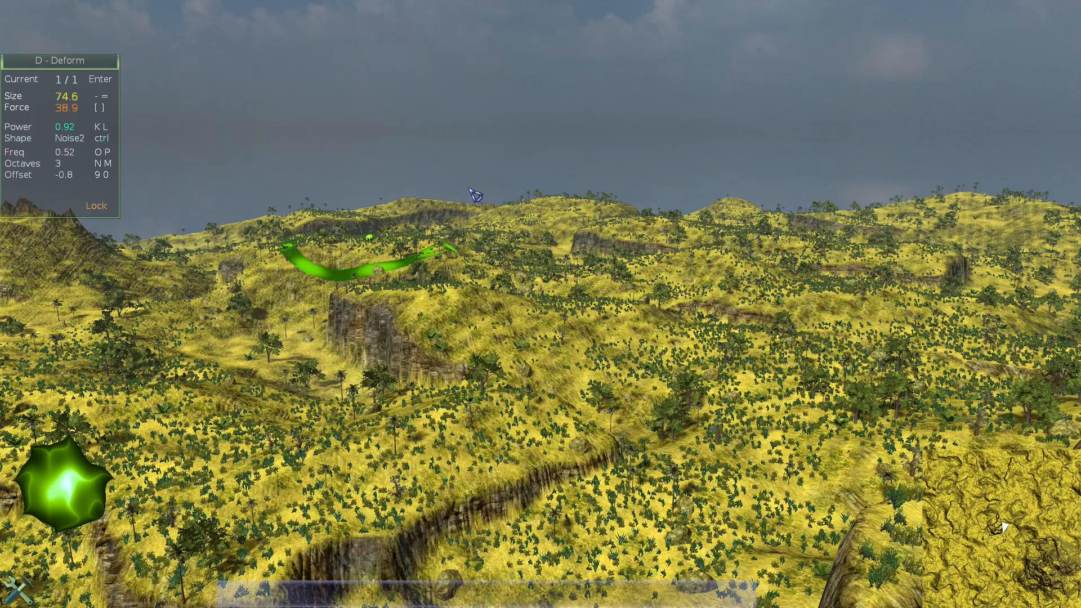
# Enlarge the brush to size 508.2 and raise a wide mountain in the distance at force 38.9
pyautogui.press('=')
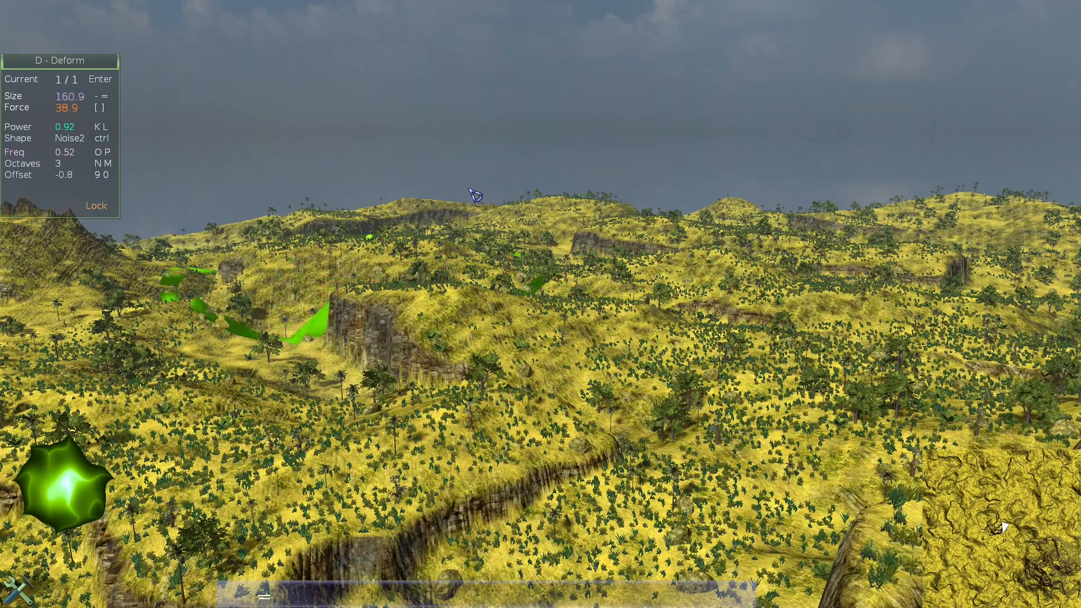
pyautogui.press('Insert')
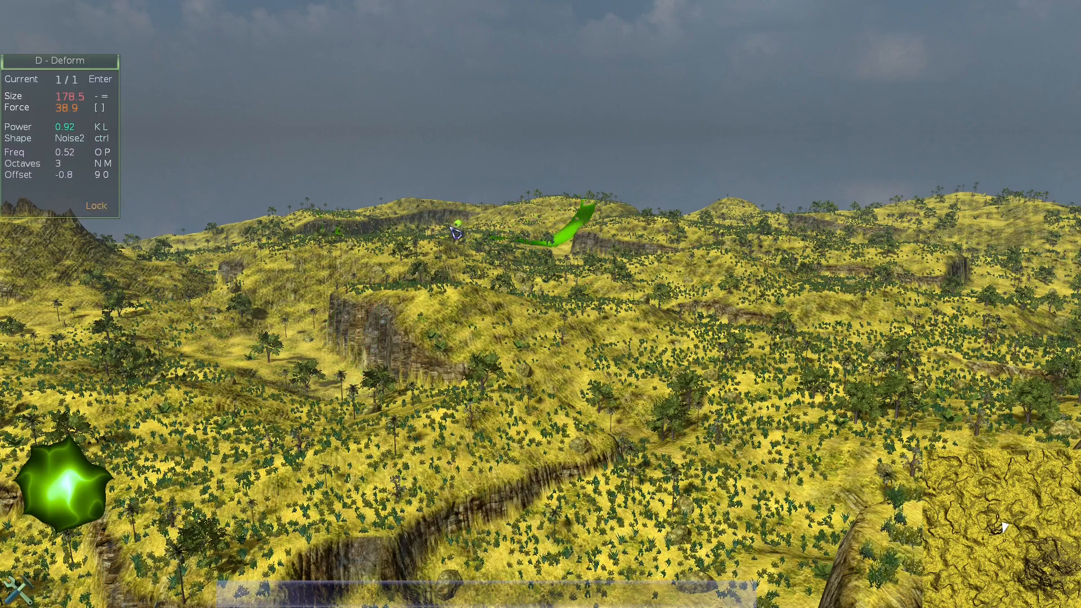
pyautogui.scroll(-10, 456, 233)
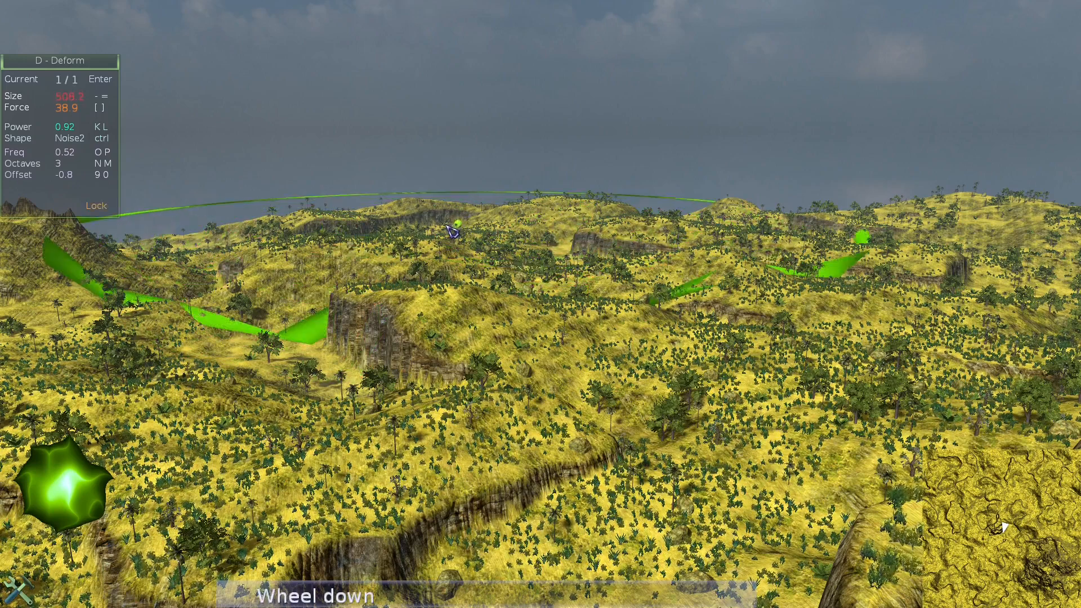
pyautogui.moveTo(452, 231); pyautogui.dragTo(449, 230)
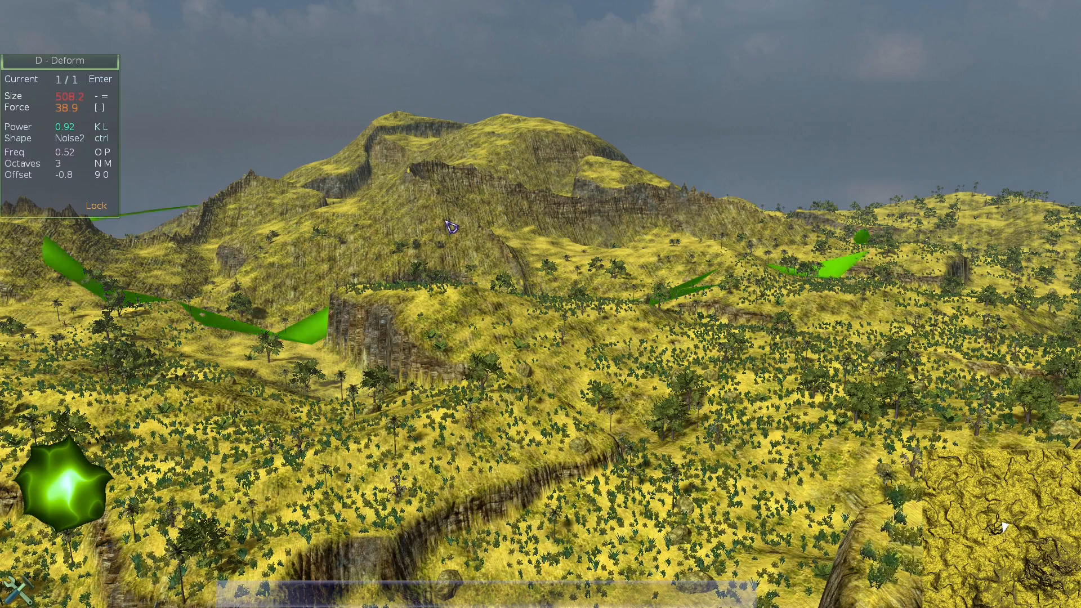
# Unlock and shrink the brush, and switch it to the third preset of the Twin trio group
pyautogui.press('Insert')
pyautogui.scroll(10, 473, 207)
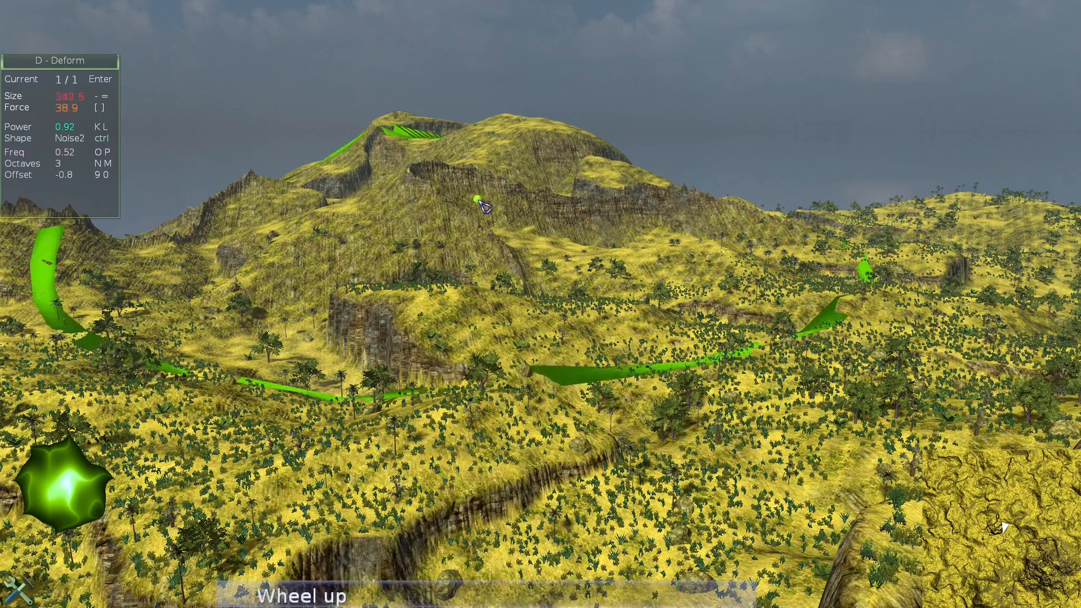
pyautogui.press('Tab')
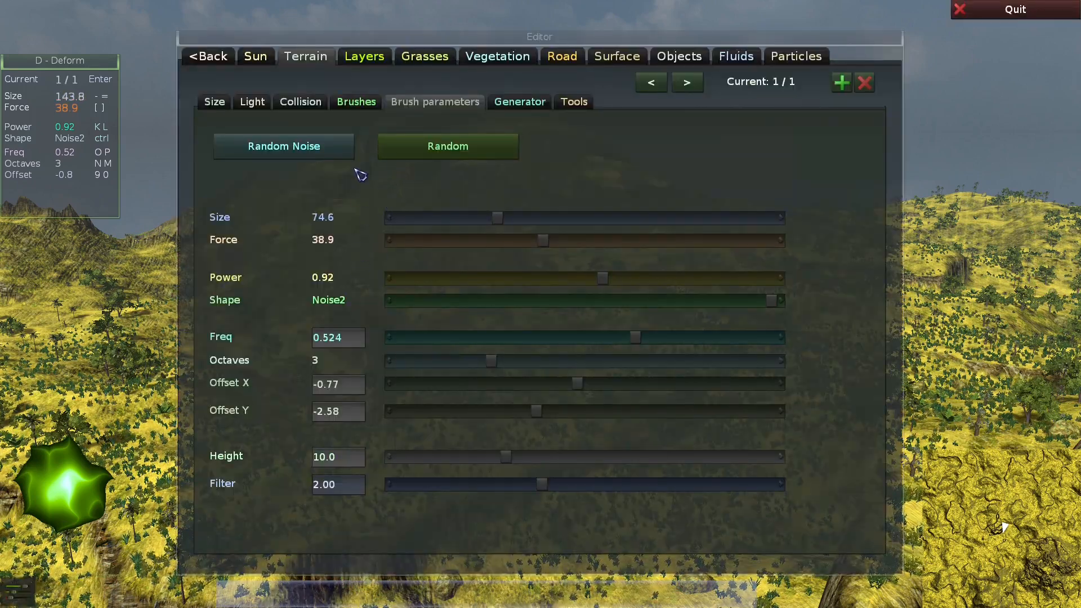
pyautogui.click(356, 102)
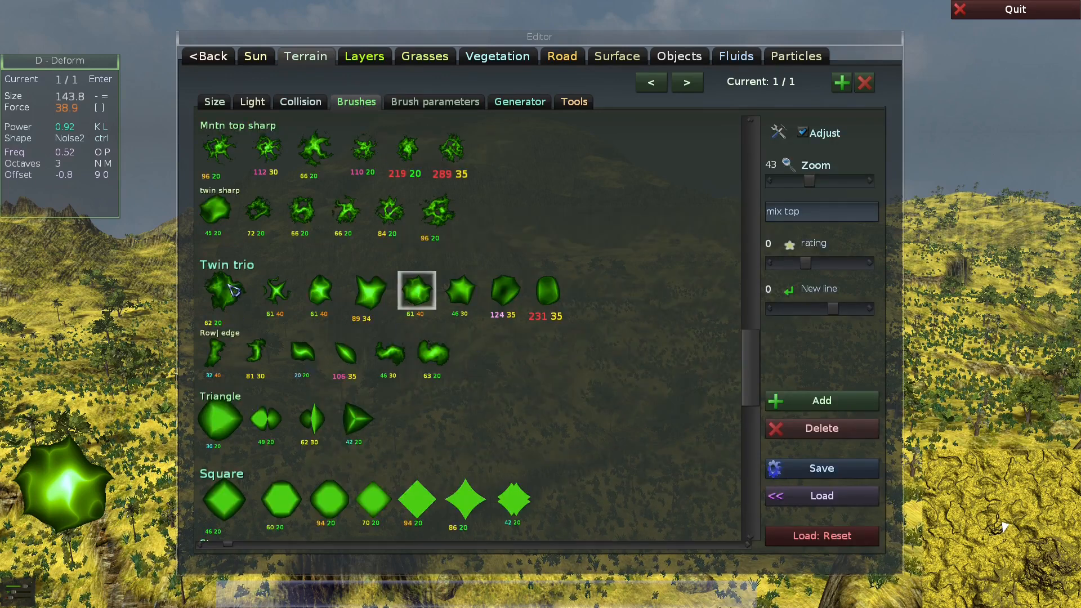
pyautogui.click(322, 293)
pyautogui.press('F1')
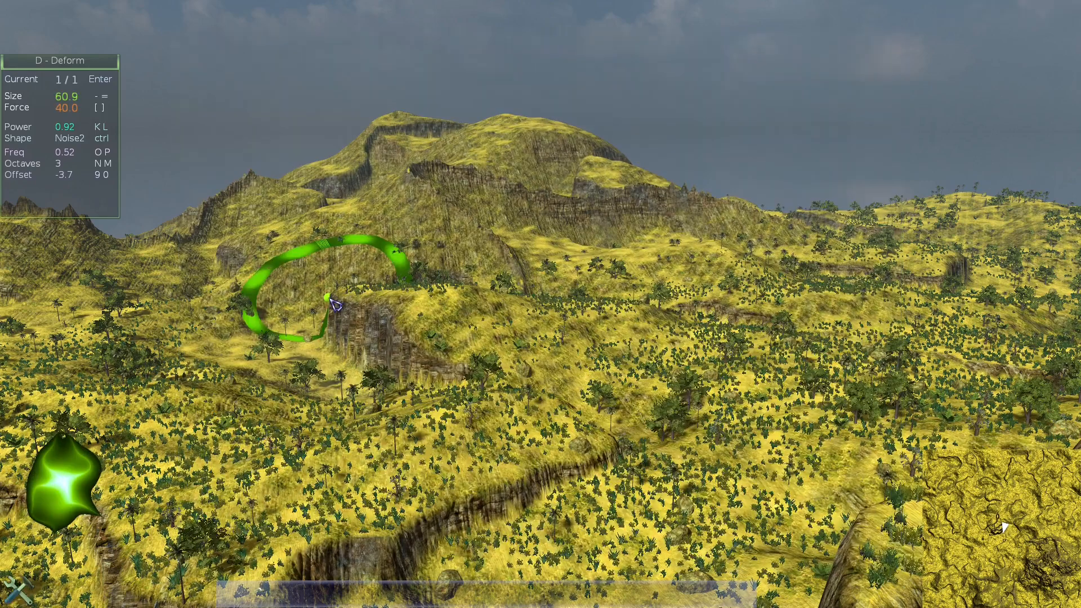
# Raise a steep peak on the new mountain's summit with the brush locked in place at size 112.4
pyautogui.scroll(-10, 479, 210)
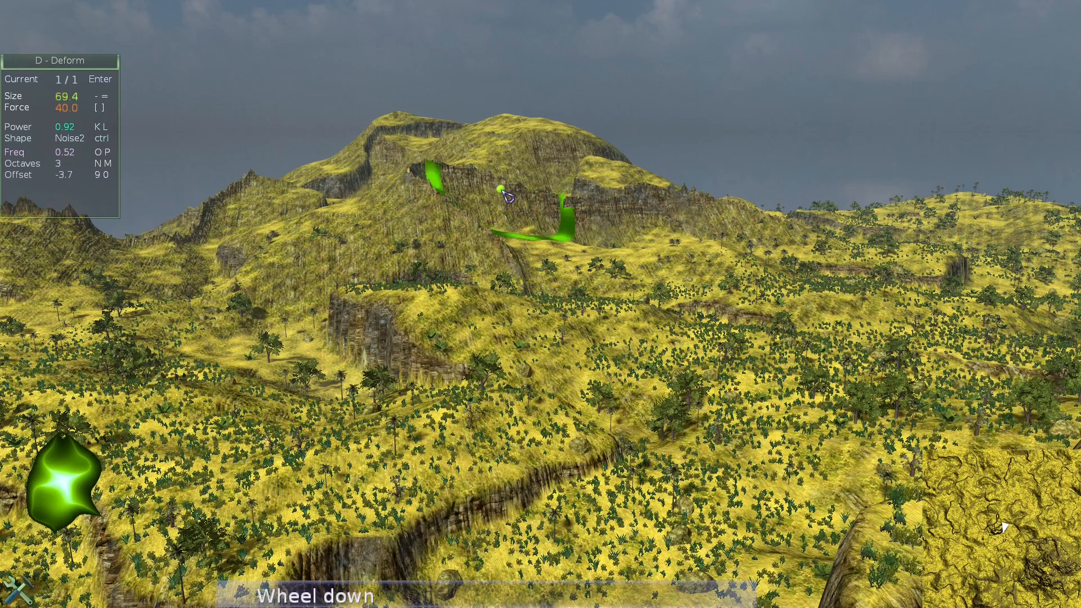
pyautogui.press('Insert')
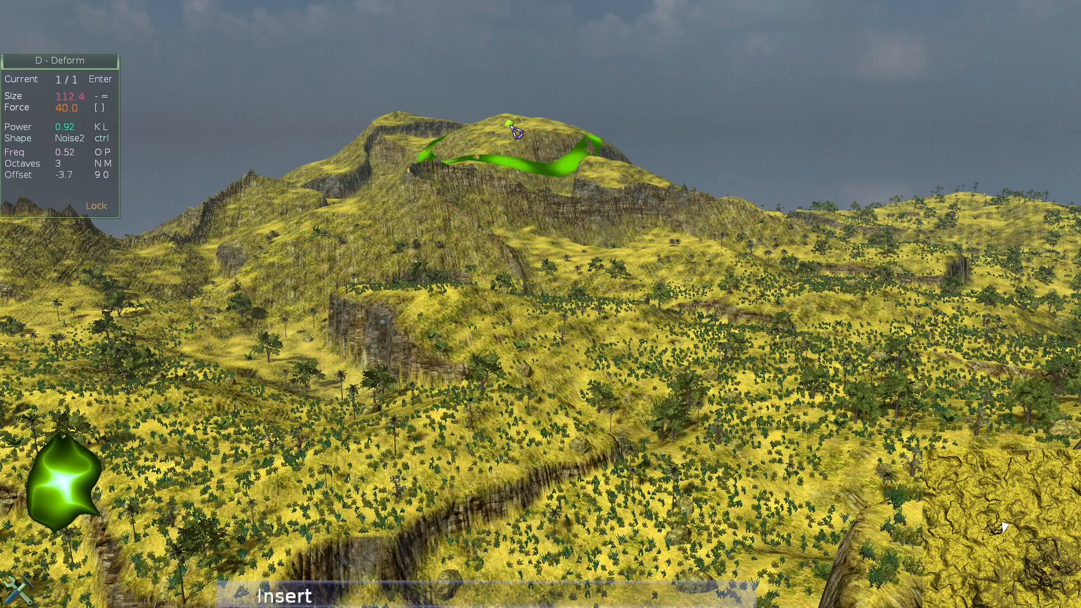
pyautogui.keyDown('ctrl'); pyautogui.click(511, 126); pyautogui.keyUp('ctrl')
pyautogui.keyDown('ctrl'); pyautogui.rightClick(511, 126); pyautogui.keyUp('ctrl')
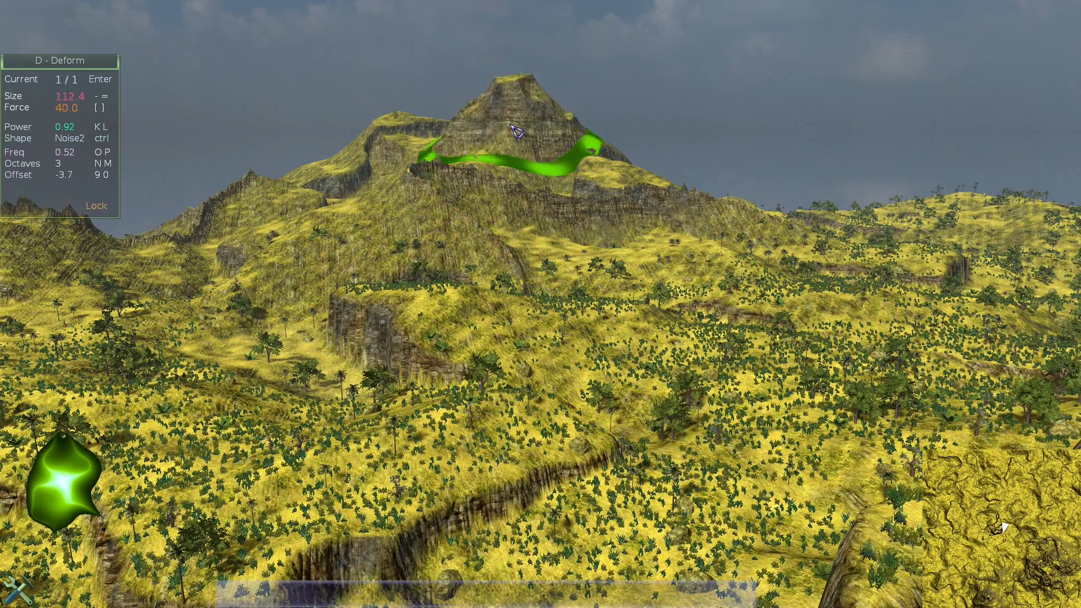
# Raise a broad cliff-sided hill beside the peaked mountain using the 3 edges odd preset at size 208.7 and force 35.3
pyautogui.press('F1')
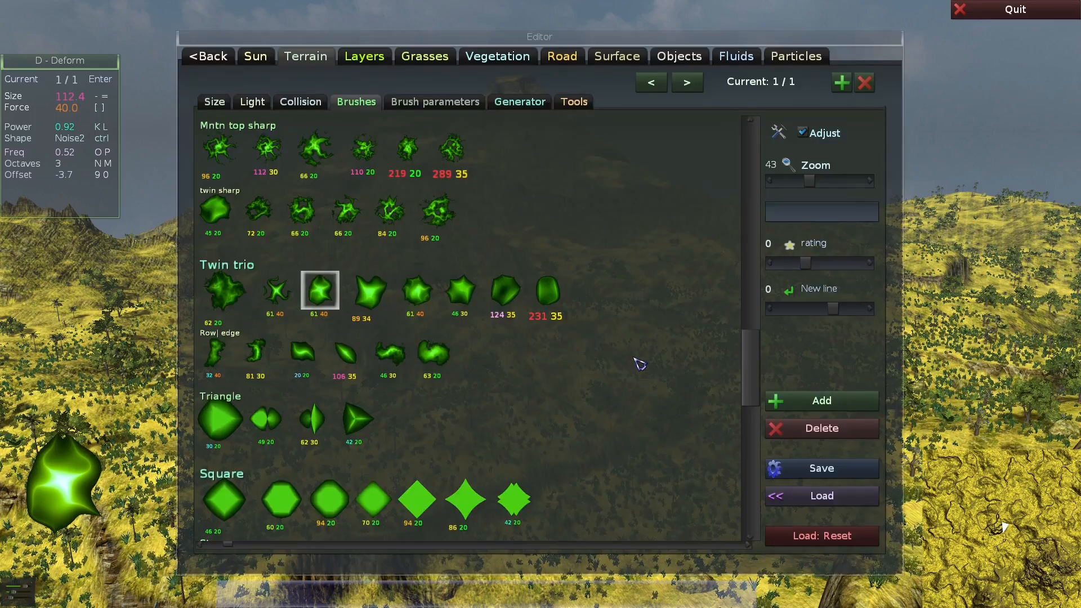
pyautogui.scroll(4, 619, 373)
pyautogui.click(510, 489)
pyautogui.press('F1')
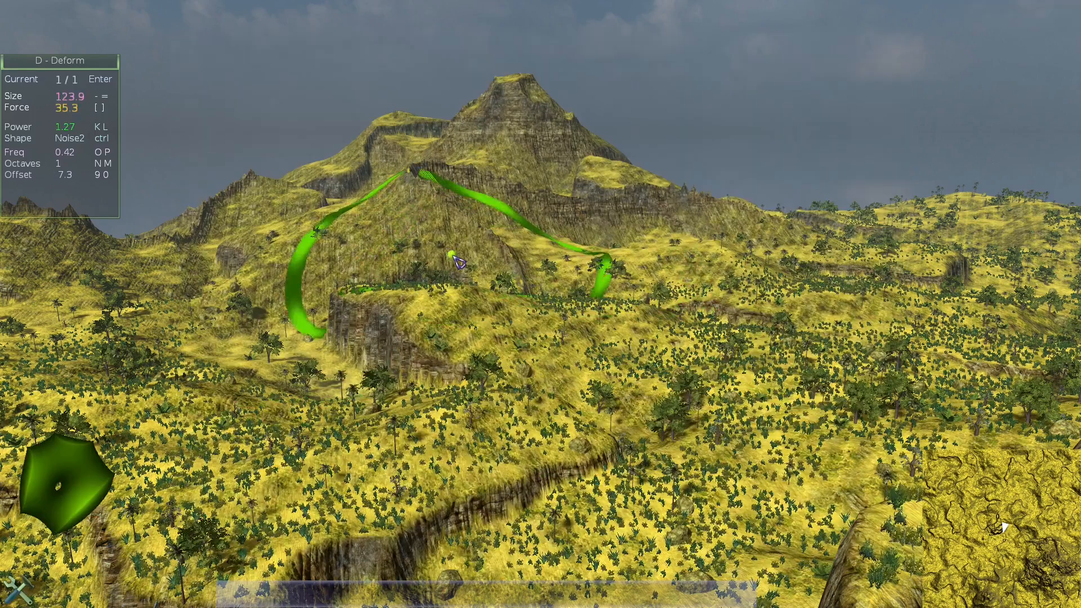
pyautogui.scroll(-4, 739, 228)
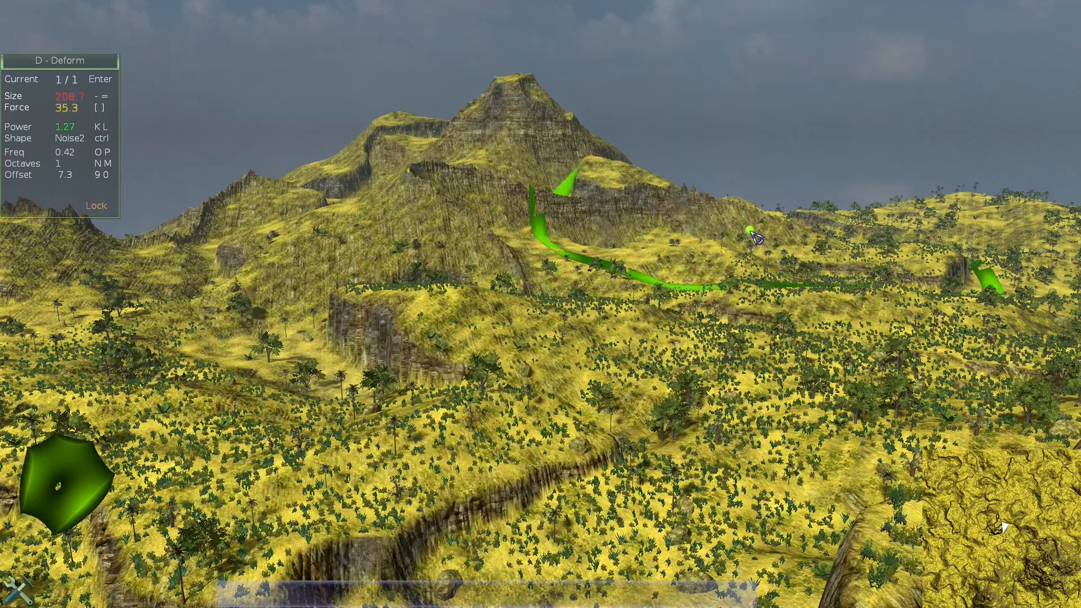
pyautogui.keyDown('ctrl'); pyautogui.click(753, 234); pyautogui.keyUp('ctrl')
pyautogui.press('F1')
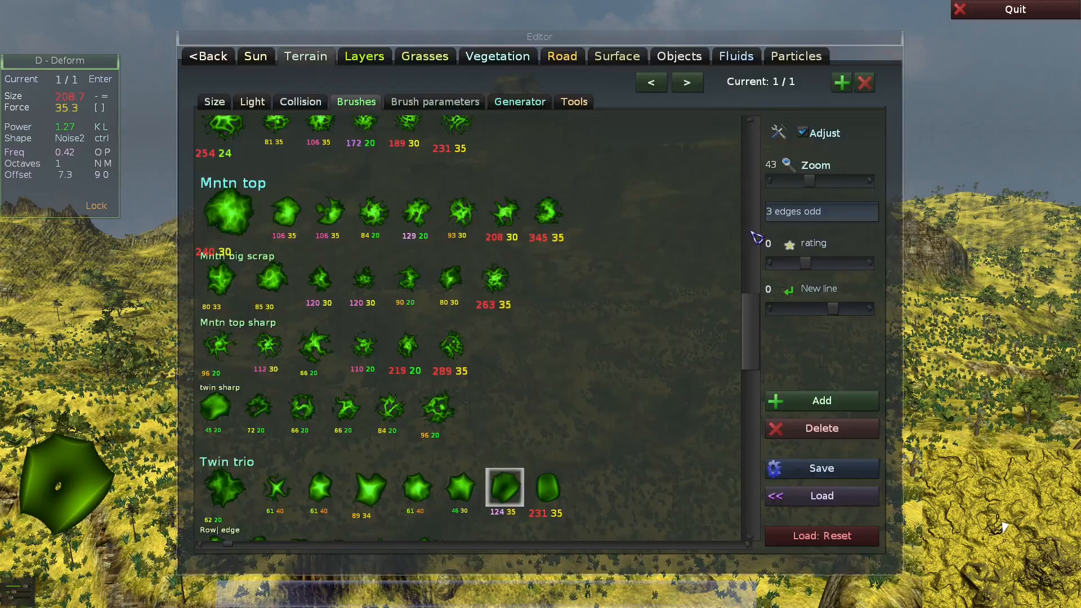
pyautogui.press('F1')
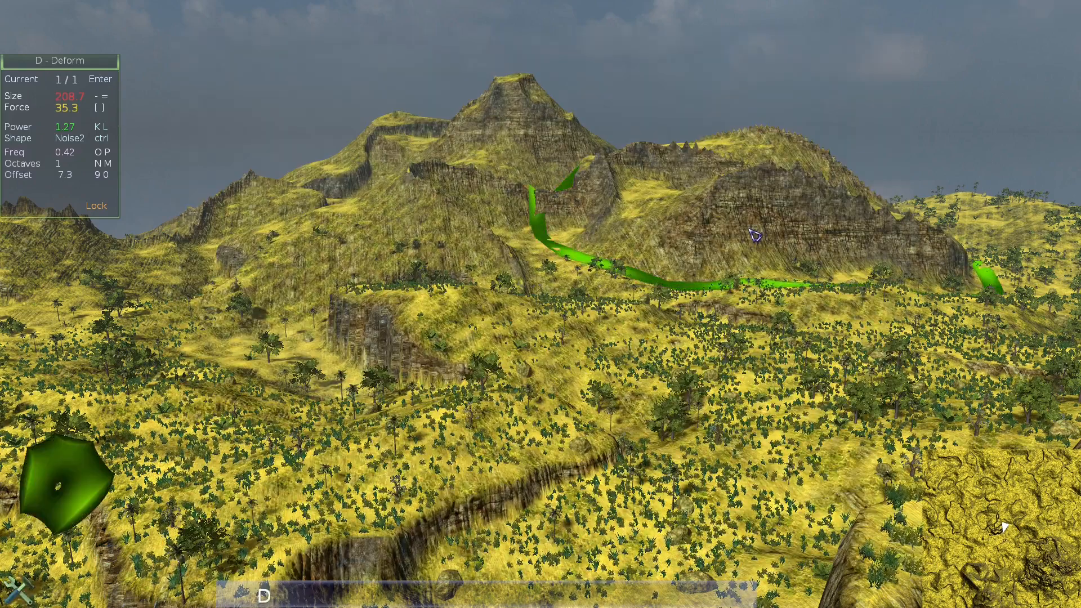
pyautogui.press('Insert')
# Smooth the jagged edges of the new hill with the Filter brush at size 69.4, and save the track
pyautogui.press('f')
pyautogui.scroll(-6, 753, 225)
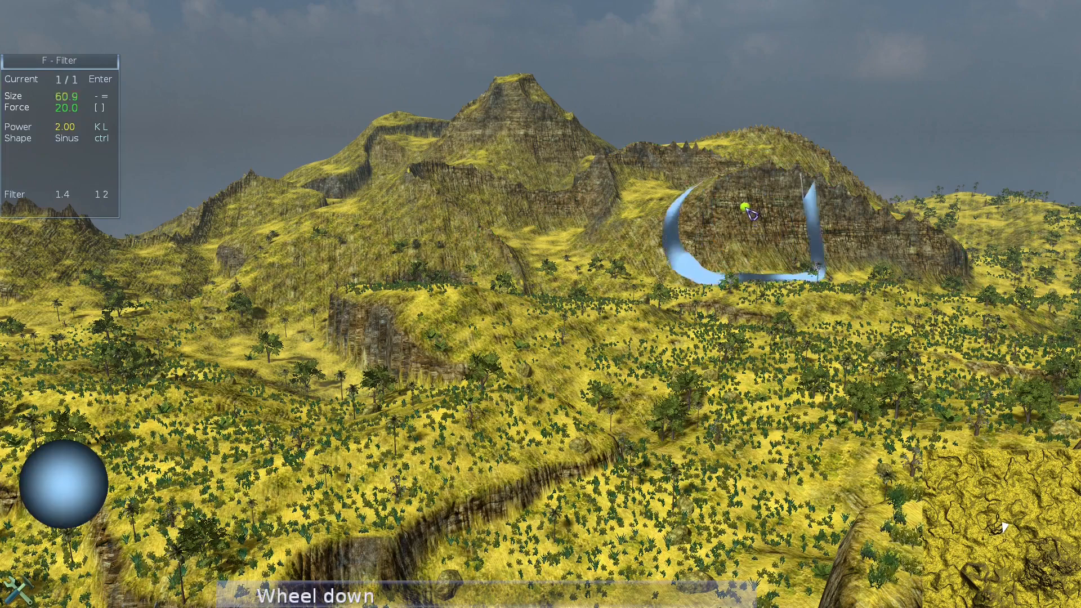
pyautogui.click(753, 209)
pyautogui.moveTo(752, 208)
pyautogui.mouseDown()
pyautogui.moveTo(876, 231)
pyautogui.moveTo(828, 180)
pyautogui.moveTo(684, 164)
pyautogui.moveTo(703, 160)
pyautogui.moveTo(563, 214)
pyautogui.mouseUp()
pyautogui.press('F1')
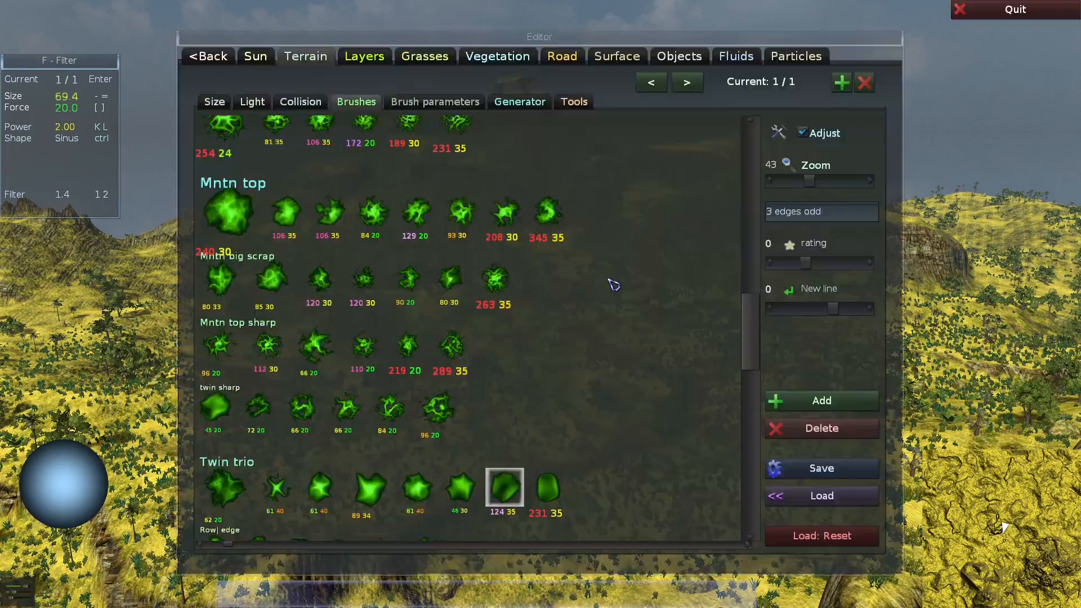
pyautogui.press('F1')
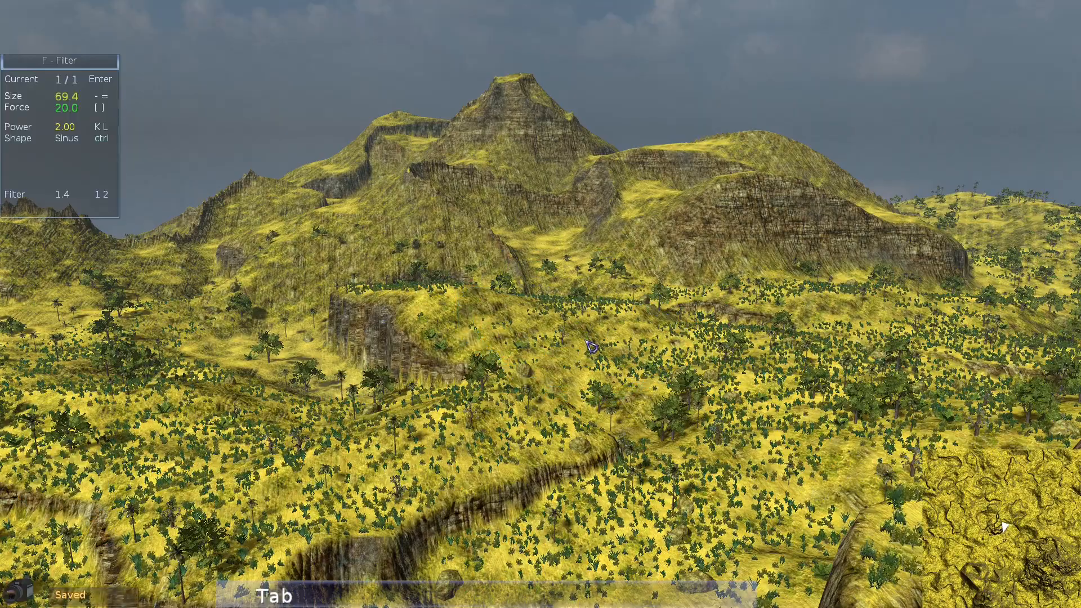
# Fly the camera around and above the terrain to inspect the sculpted landscape, and reopen the brush presets
pyautogui.press('Right')
pyautogui.press('a')
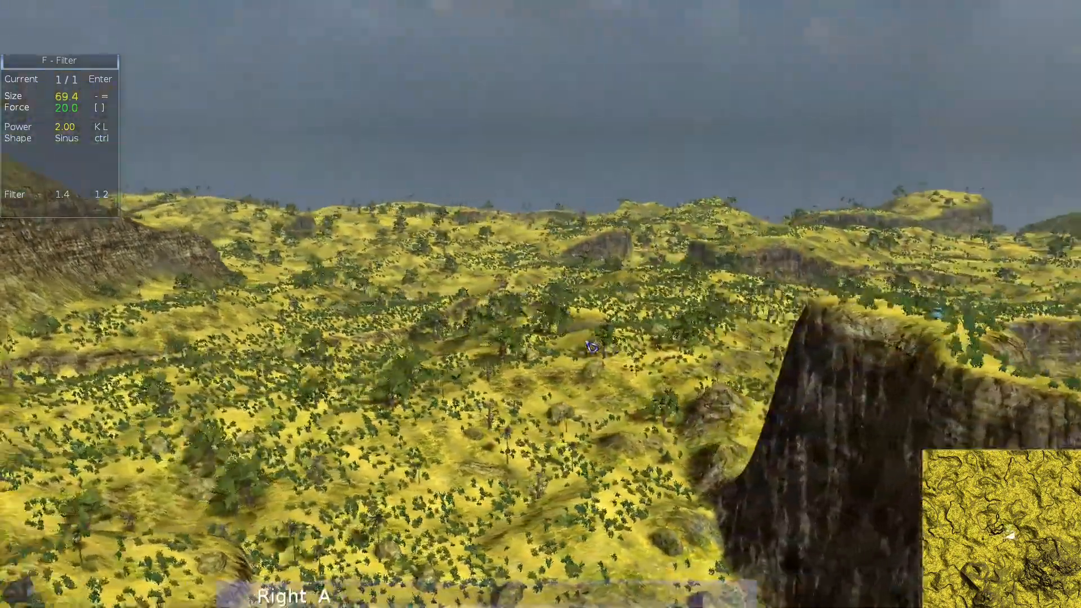
pyautogui.press('ctrl')
pyautogui.press('Down')
pyautogui.press('e')
pyautogui.press('Right')
pyautogui.press('s')
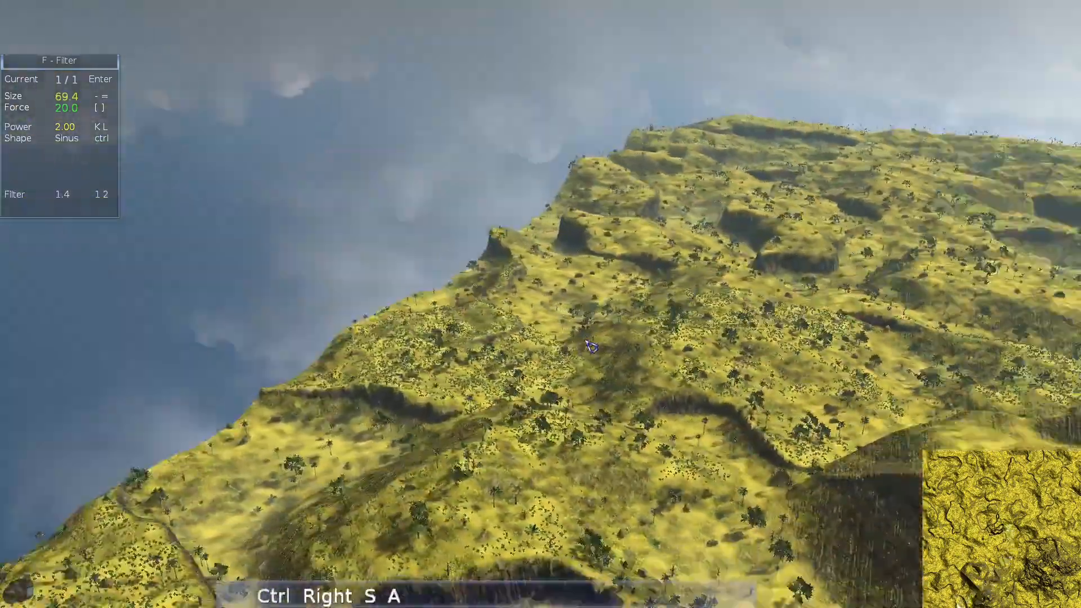
pyautogui.press('o')
pyautogui.press('a')
pyautogui.press('e')
pyautogui.press('`')
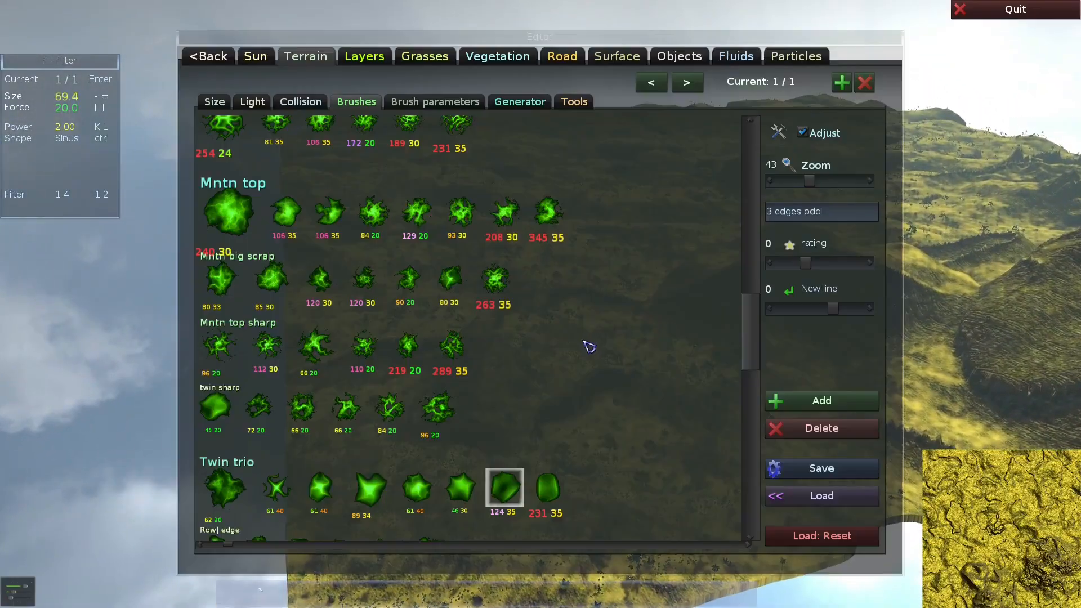
# Raise a large rocky hill at the terrain's near corner using the enlarged 1 hole preset at force 20
pyautogui.scroll(-1, 620, 365)
pyautogui.moveTo(751, 326)
pyautogui.mouseDown()
pyautogui.moveTo(753, 397)
pyautogui.moveTo(754, 214)
pyautogui.mouseUp()
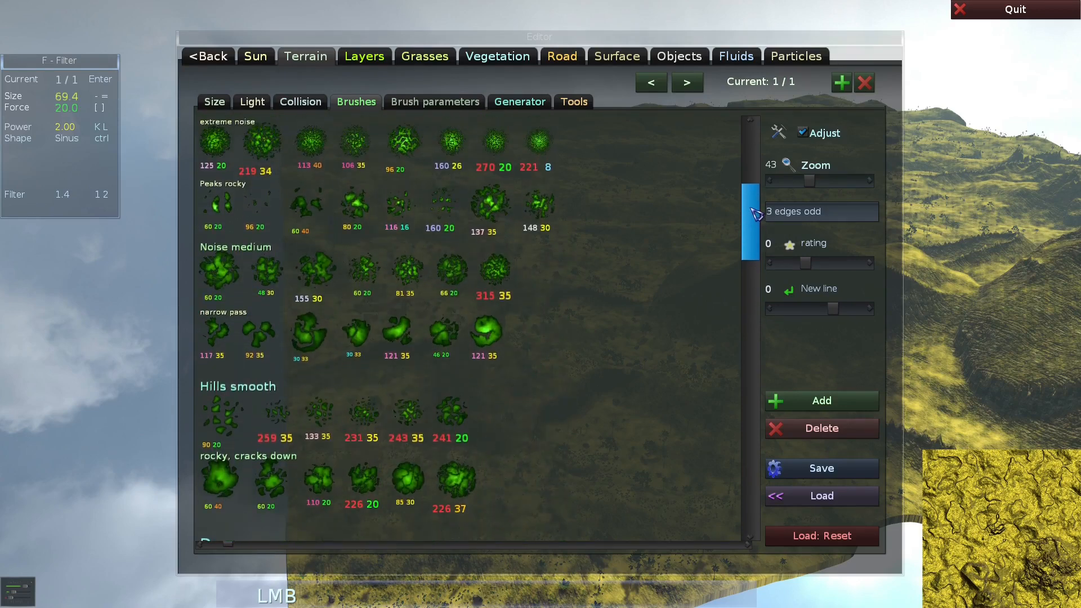
pyautogui.click(494, 335)
pyautogui.moveTo(752, 256); pyautogui.dragTo(755, 224)
pyautogui.click(379, 264)
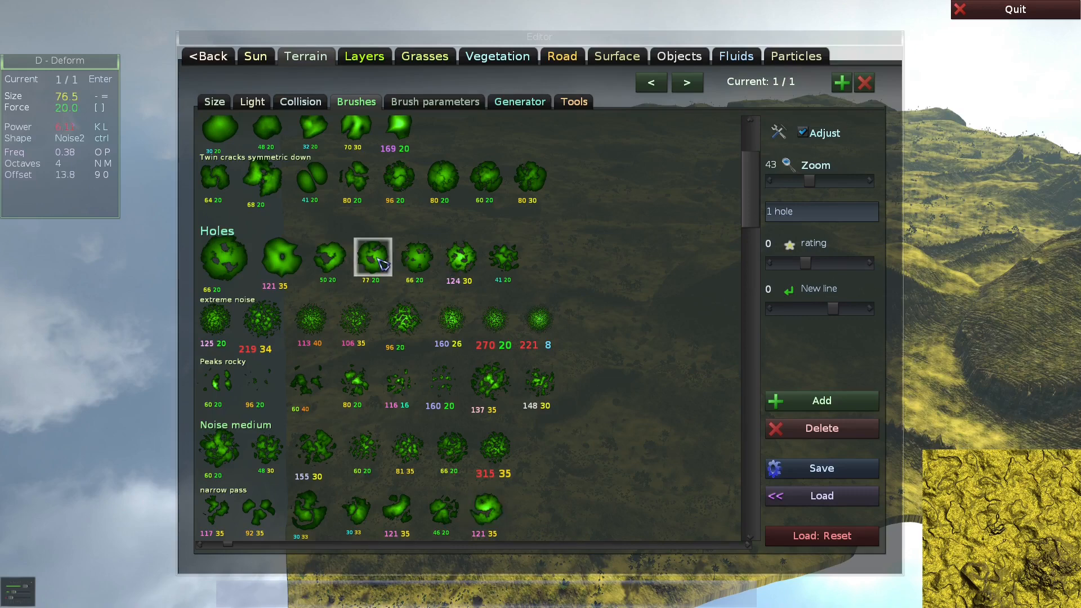
pyautogui.press('F1')
pyautogui.press('Tab')
pyautogui.scroll(-10, 461, 432)
pyautogui.scroll(-5, 471, 426)
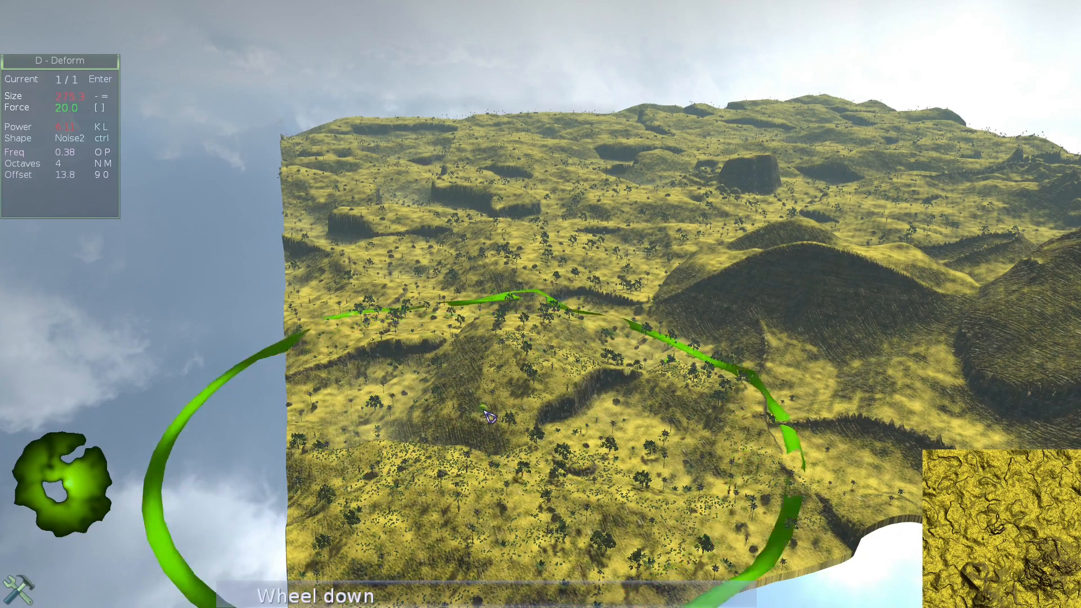
pyautogui.keyDown('ctrl'); pyautogui.click(494, 417); pyautogui.keyUp('ctrl')
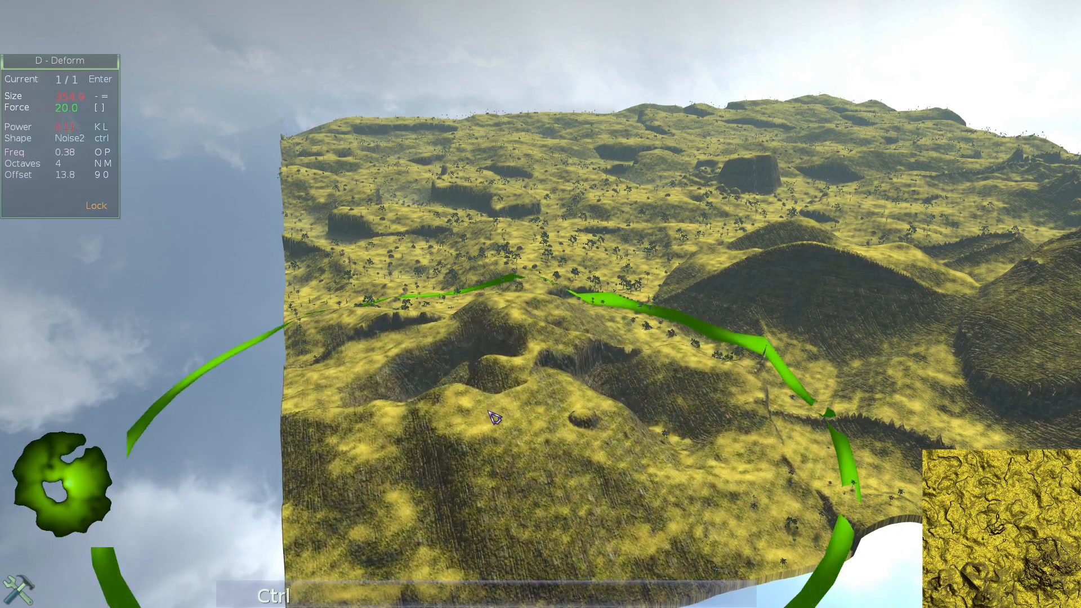
# Raise a second hill beside the corner hill with the same brush unlocked, moved, resized and locked in place again
pyautogui.scroll(-3, 490, 413)
pyautogui.press('Insert')
pyautogui.scroll(10, 732, 417)
pyautogui.scroll(-6, 799, 410)
pyautogui.press('Insert')
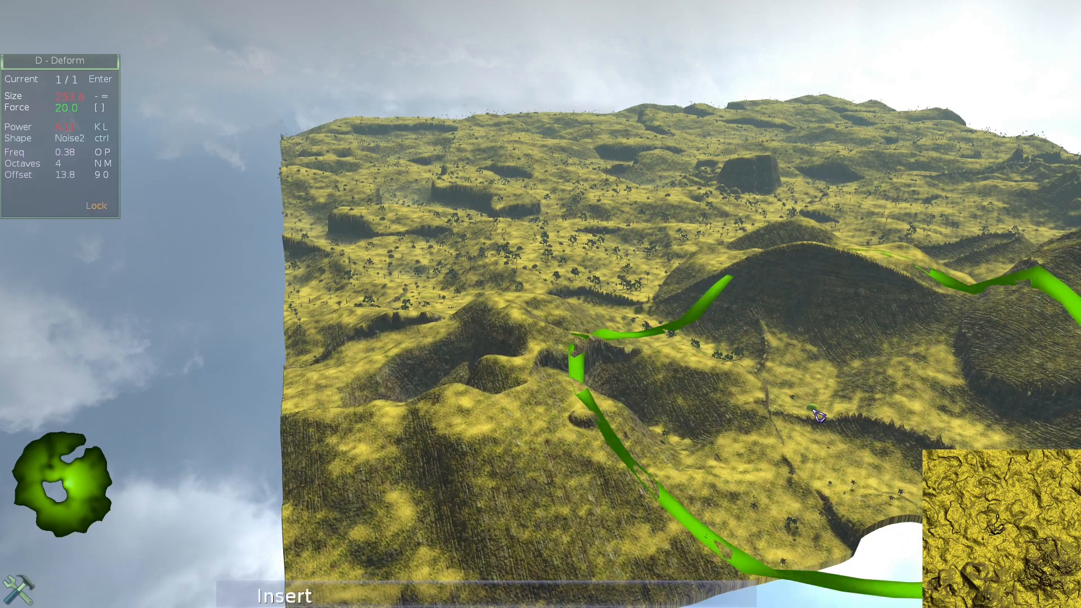
pyautogui.keyDown('ctrl'); pyautogui.click(816, 416); pyautogui.keyUp('ctrl')
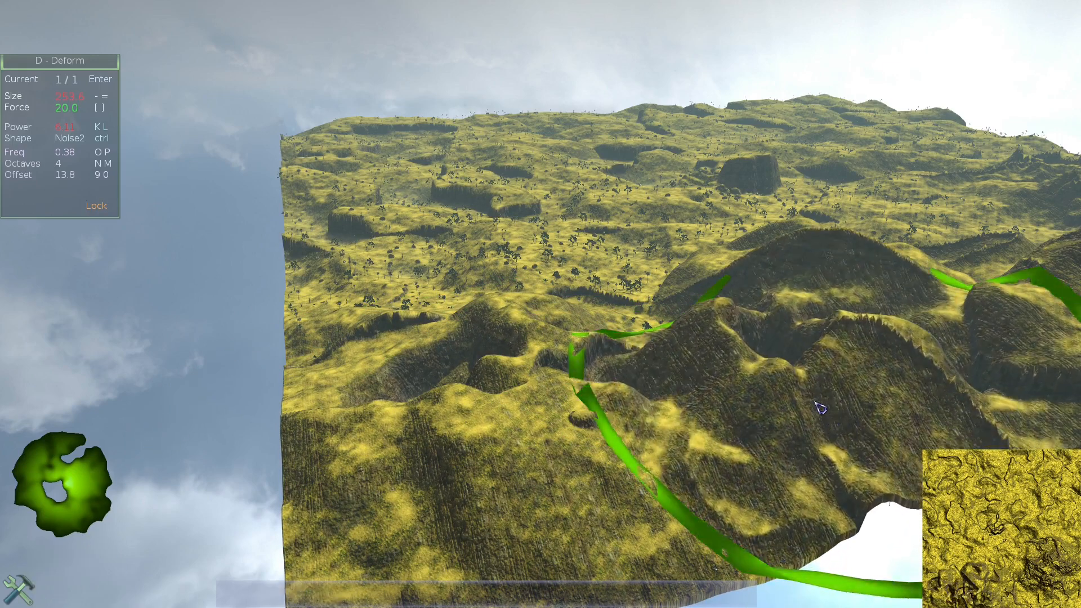
# Smooth the ridges of the two new hills with a broad, unlocked smoothing brush
pyautogui.press('s')
pyautogui.scroll(-4, 815, 376)
pyautogui.press('Insert')
pyautogui.scroll(-4, 843, 387)
pyautogui.moveTo(843, 387)
pyautogui.mouseDown()
pyautogui.moveTo(822, 389)
pyautogui.moveTo(907, 366)
pyautogui.moveTo(653, 287)
pyautogui.moveTo(706, 361)
pyautogui.moveTo(658, 426)
pyautogui.moveTo(406, 464)
pyautogui.moveTo(463, 361)
pyautogui.moveTo(394, 371)
pyautogui.mouseUp()
# Level the slope at the terrain's near corner to height 38.3 with the Height brush at size 138.4
pyautogui.press('e')
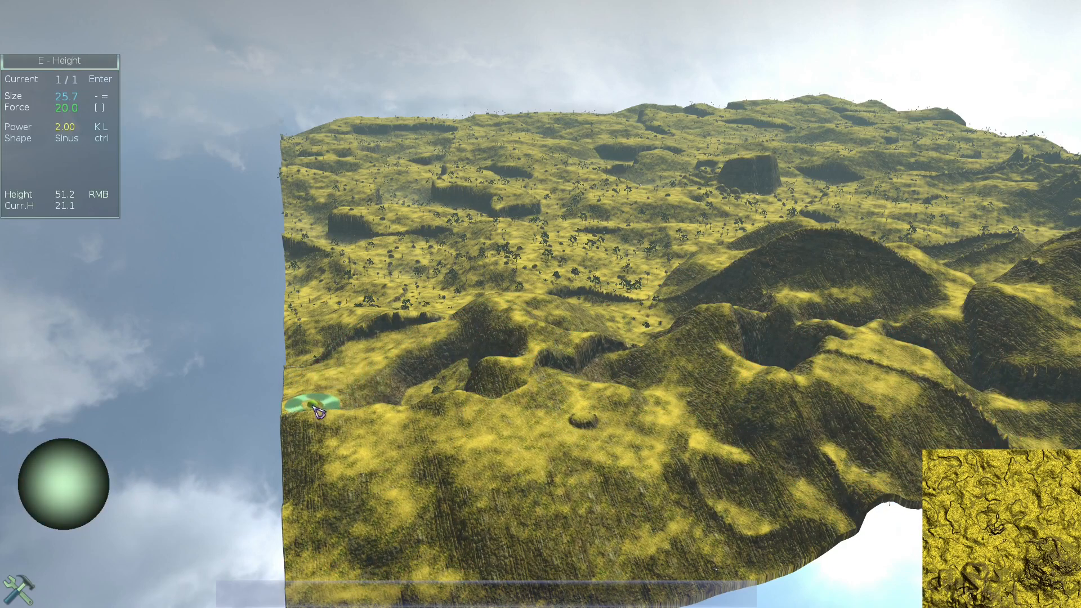
pyautogui.scroll(-6, 326, 430)
pyautogui.press('space')
pyautogui.scroll(-3, 323, 450)
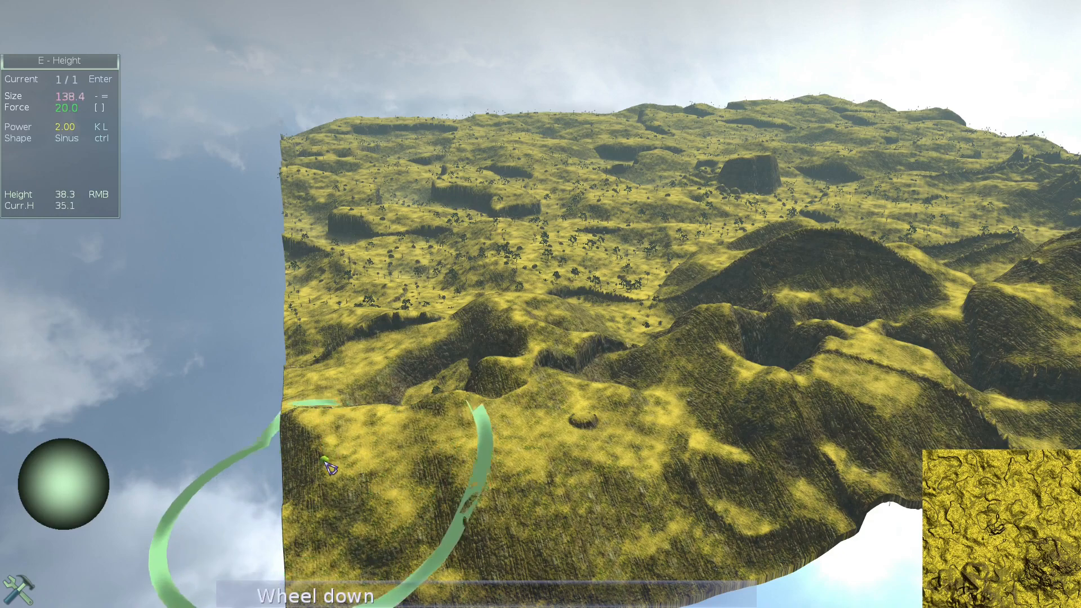
pyautogui.moveTo(482, 533)
pyautogui.mouseDown()
pyautogui.moveTo(721, 546)
pyautogui.moveTo(502, 560)
pyautogui.mouseUp()
# Form a plateau along the near edge at height 52.7 with the Height brush at size 103.7, and save the track
pyautogui.scroll(3, 451, 570)
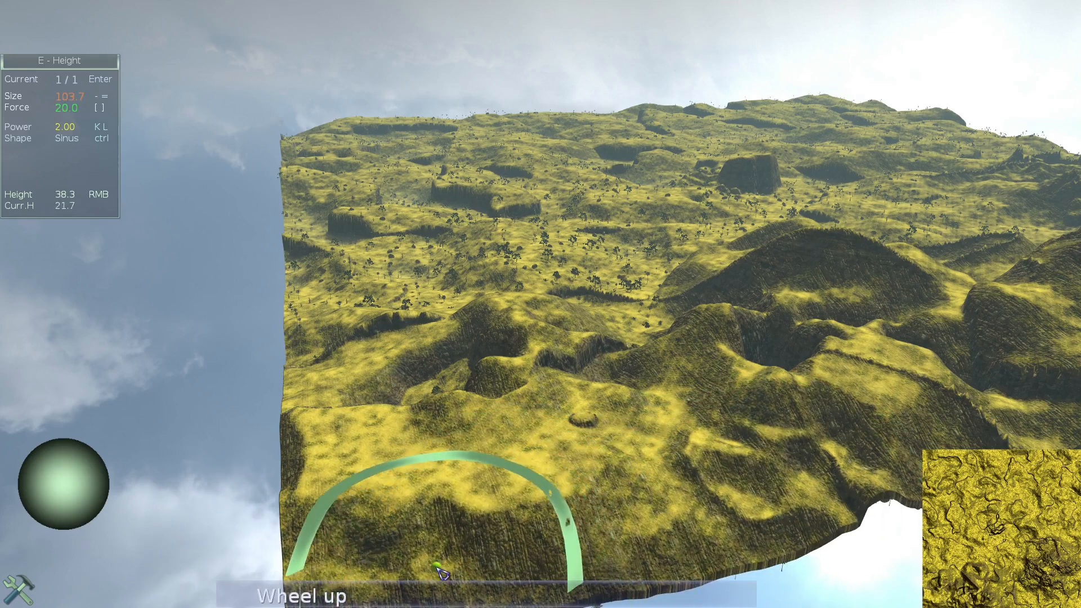
pyautogui.keyDown('ctrl'); pyautogui.moveTo(433, 549); pyautogui.dragTo(438, 426, button='right'); pyautogui.keyUp('ctrl')
pyautogui.moveTo(315, 520)
pyautogui.mouseDown()
pyautogui.moveTo(265, 546)
pyautogui.moveTo(388, 506)
pyautogui.moveTo(513, 504)
pyautogui.moveTo(703, 475)
pyautogui.moveTo(612, 476)
pyautogui.mouseUp()
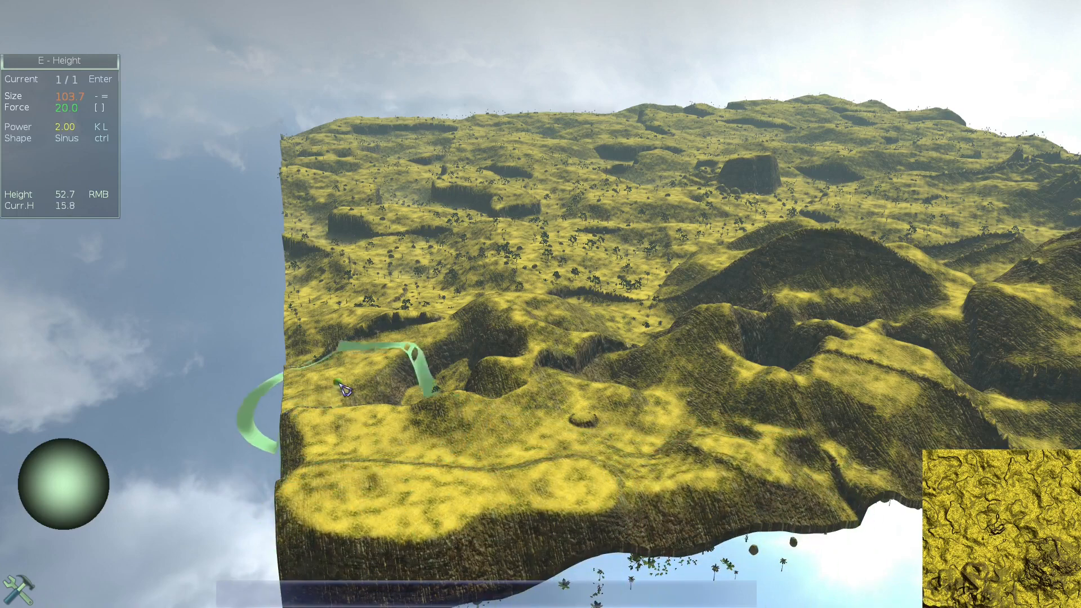
pyautogui.moveTo(339, 388)
pyautogui.mouseDown()
pyautogui.moveTo(304, 345)
pyautogui.moveTo(321, 306)
pyautogui.mouseUp()
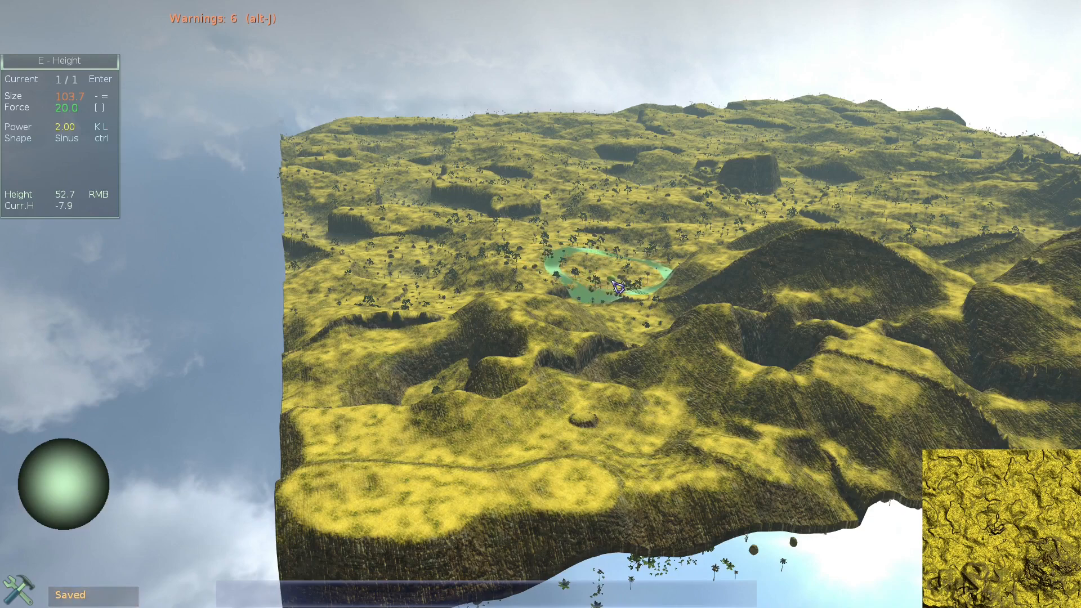
# Raise broad hills along the far edge of the terrain with the 70 30 preset at size 542.1 and force 30
pyautogui.hotkey('alt', 'd')
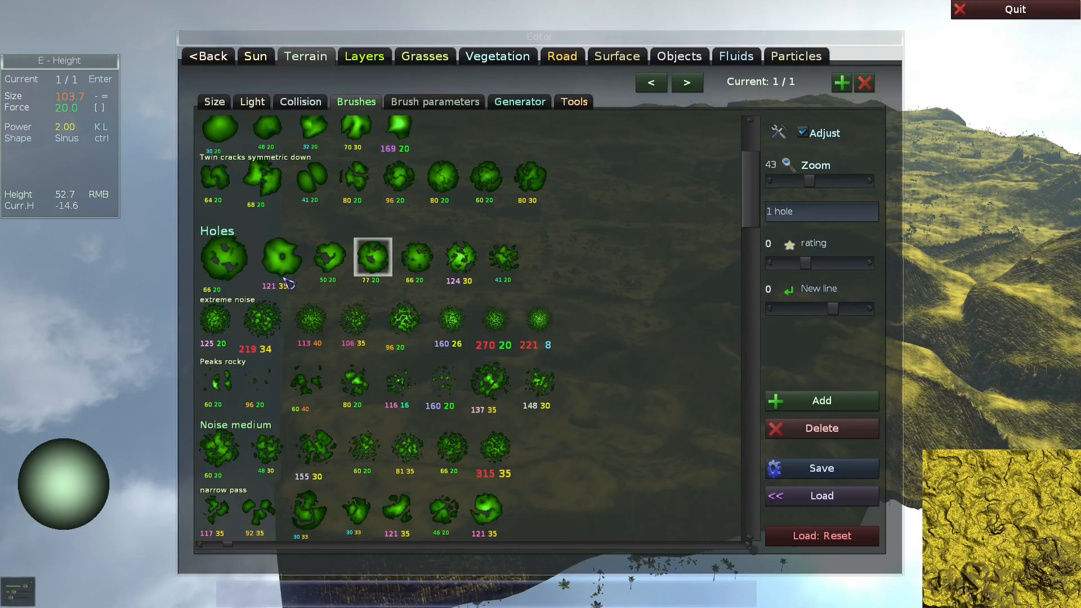
pyautogui.click(237, 265)
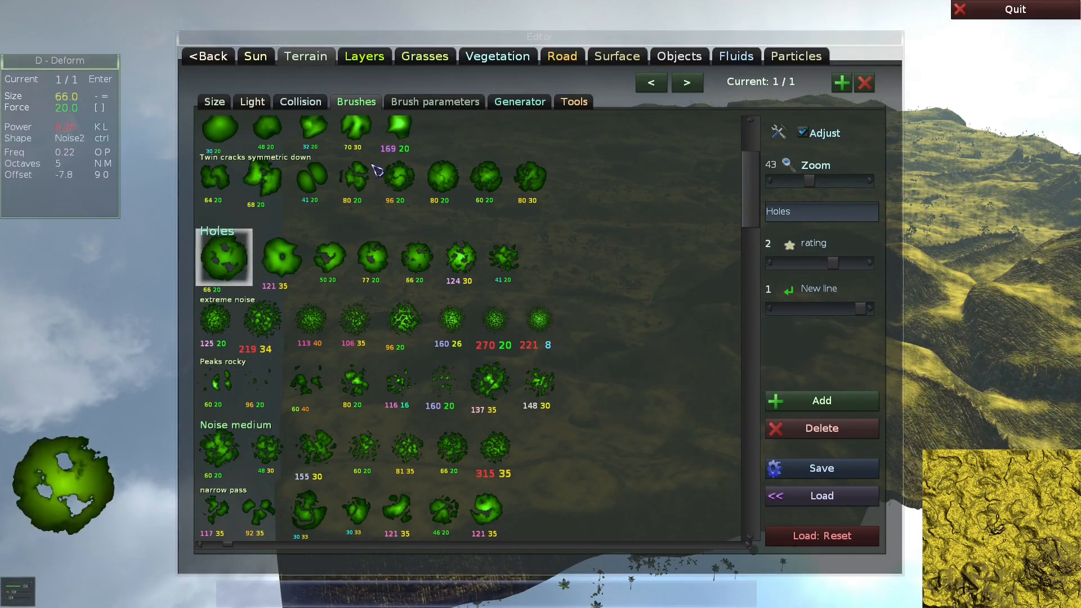
pyautogui.click(367, 129)
pyautogui.press('F1')
pyautogui.press('Tab')
pyautogui.press('Tab')
pyautogui.scroll(-4, 359, 128)
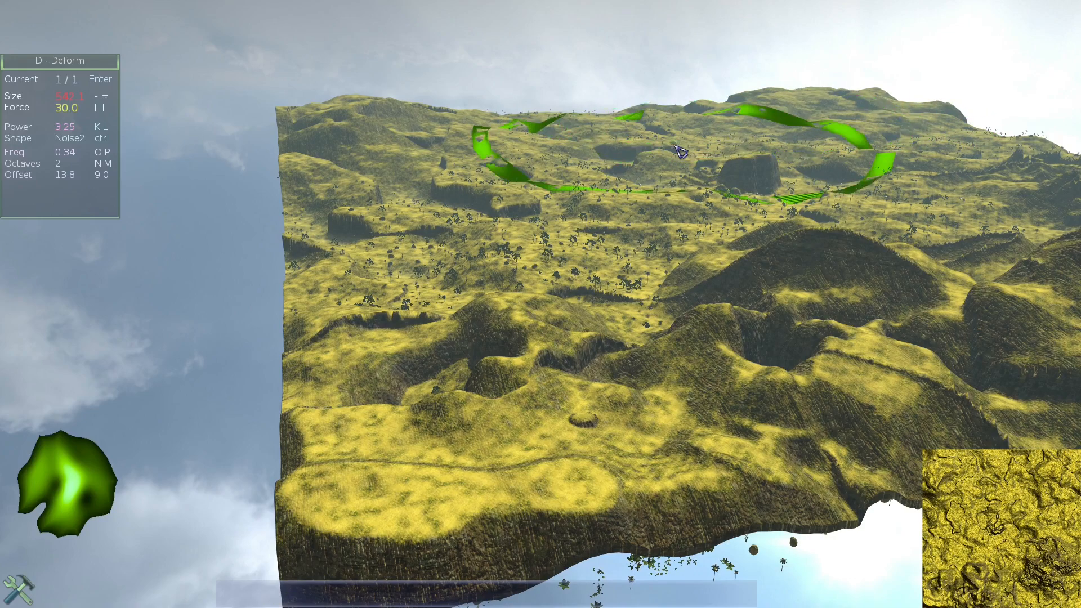
# Fly the camera across the terrain to inspect the raised far hills and the surrounding landscape
pyautogui.press('F1')
pyautogui.press('F1')
pyautogui.press('Tab')
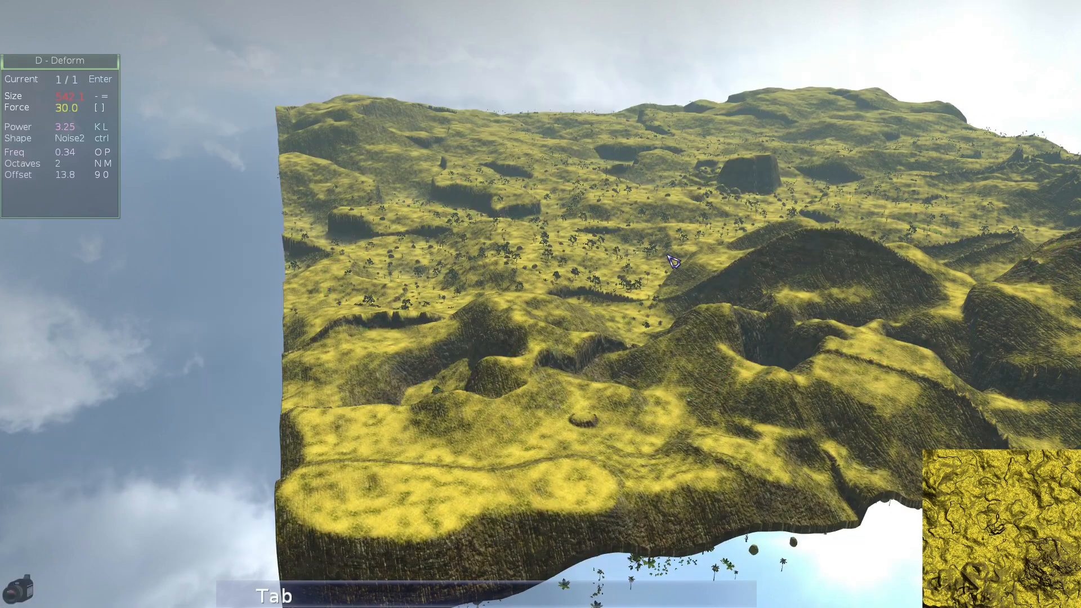
pyautogui.hotkey('ctrl', 'w')
pyautogui.hotkey('ctrl', 'e')
pyautogui.hotkey('ctrl', 'a')
pyautogui.hotkey('ctrl', 'Right')
pyautogui.hotkey('ctrl', 'e')
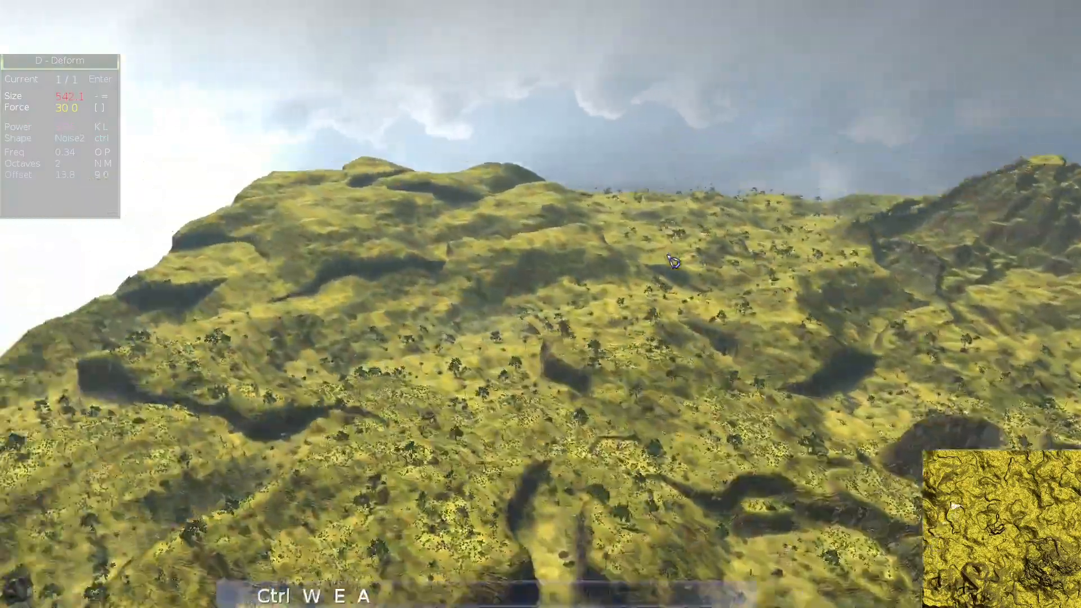
pyautogui.hotkey('ctrl', 'Right')
pyautogui.hotkey('ctrl', 'Right')
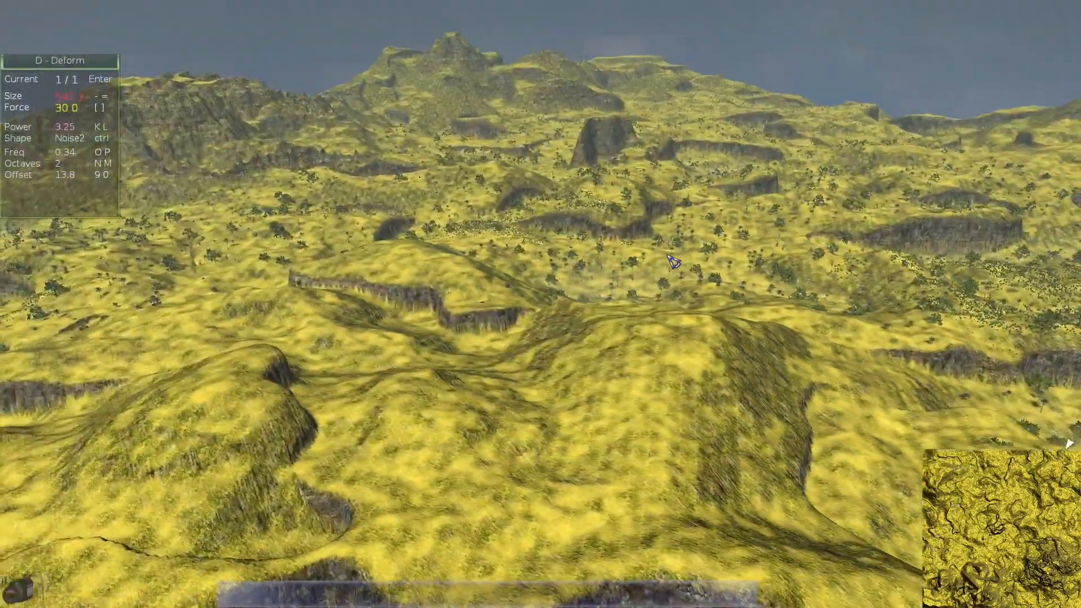
pyautogui.press('w')
pyautogui.hotkey('ctrl', 'Right')
pyautogui.press('e')
pyautogui.press('Left')
pyautogui.press('d')
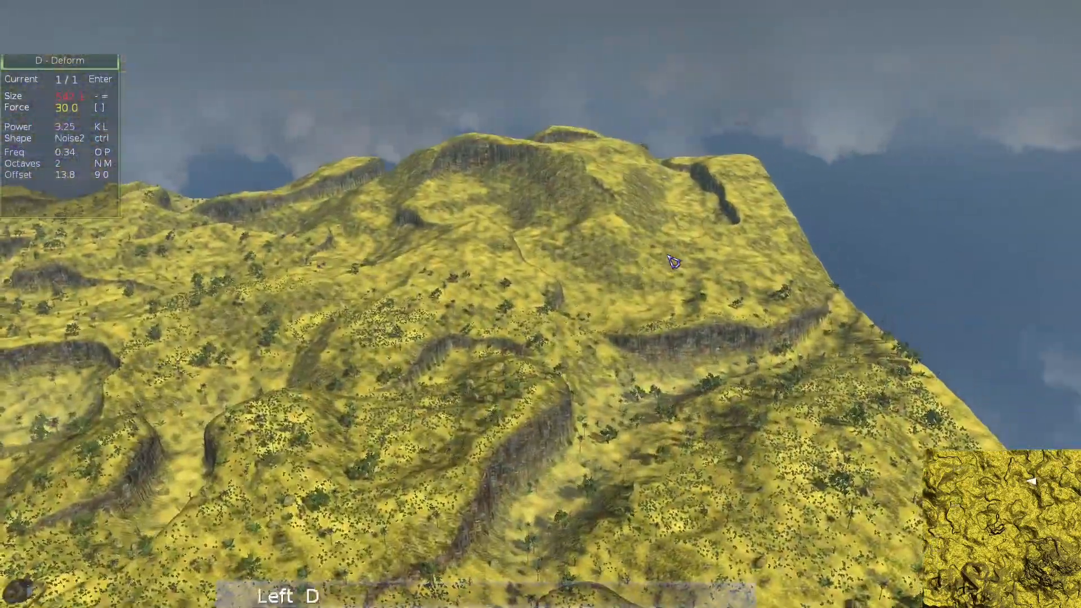
pyautogui.press('q')
pyautogui.press('s')
pyautogui.press('a')
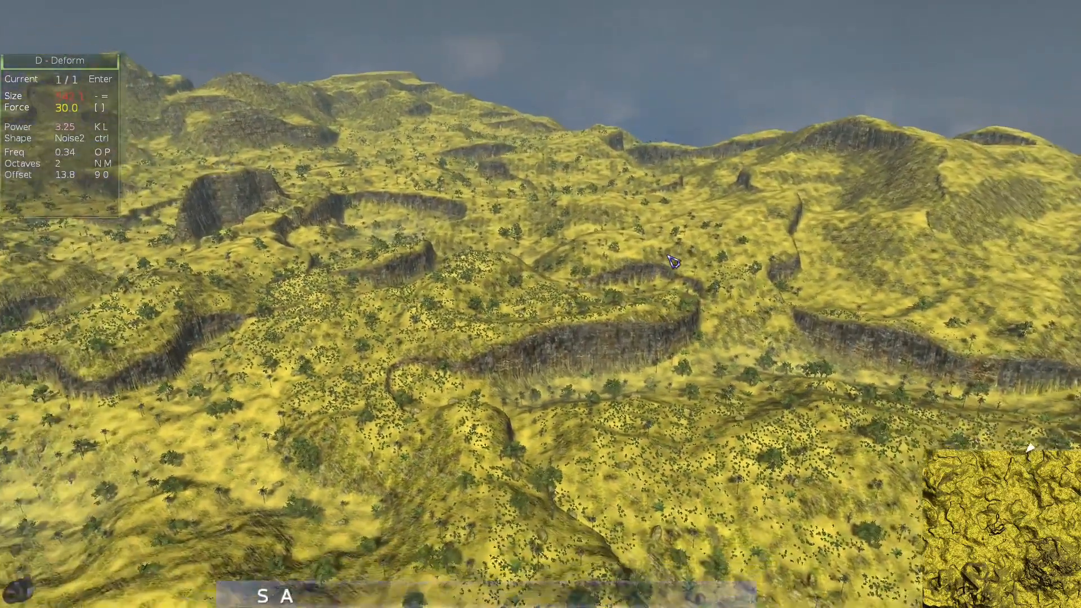
pyautogui.press('q')
pyautogui.hotkey('ctrl', 'a')
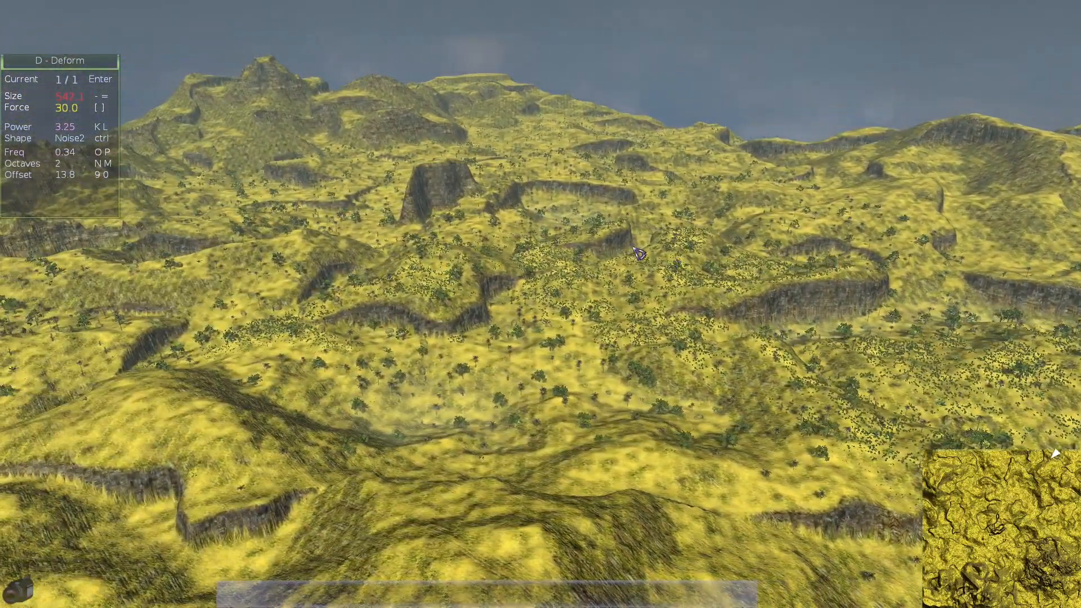
# Try to roughen the hillside with the extreme noise Tiniest preset at size 432.0 and force 7.8, and reverse the deformation
pyautogui.press('`')
pyautogui.scroll(-3, 651, 251)
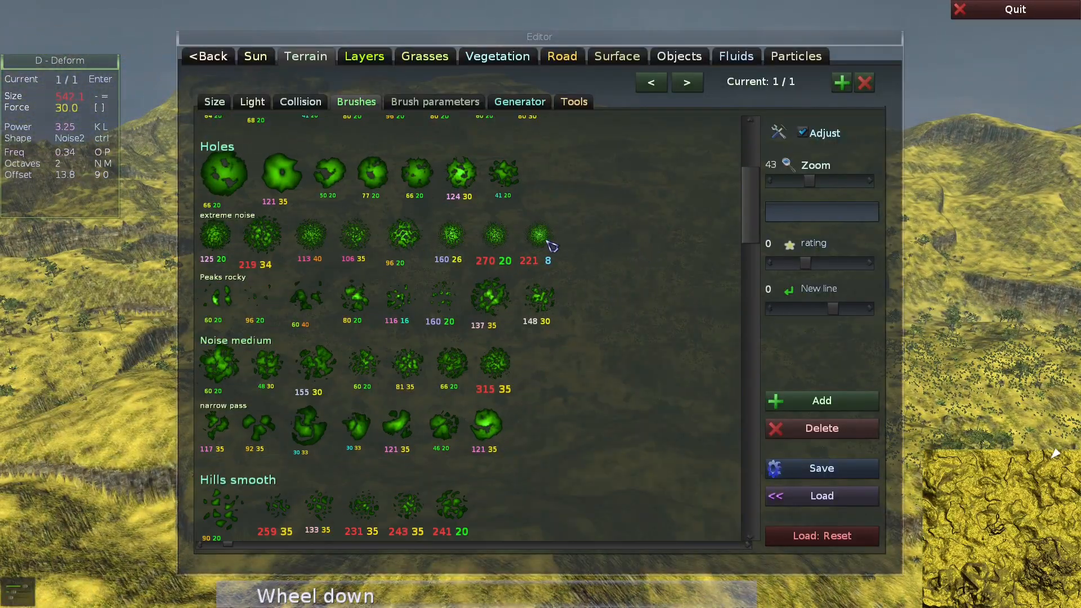
pyautogui.click(535, 234)
pyautogui.press('`')
pyautogui.press('Tab')
pyautogui.scroll(-5, 731, 307)
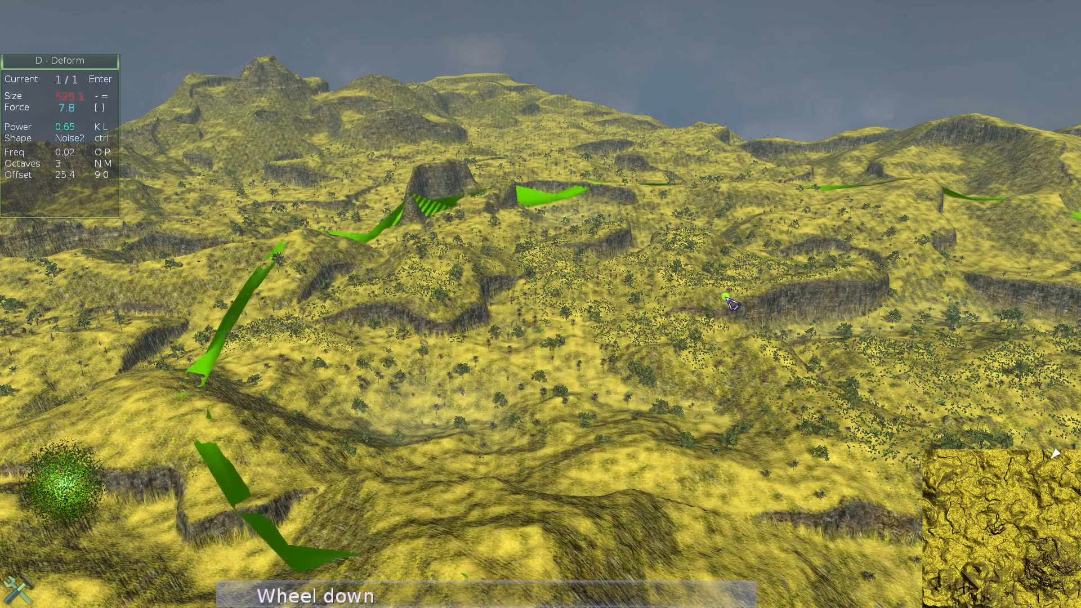
pyautogui.scroll(2, 962, 296)
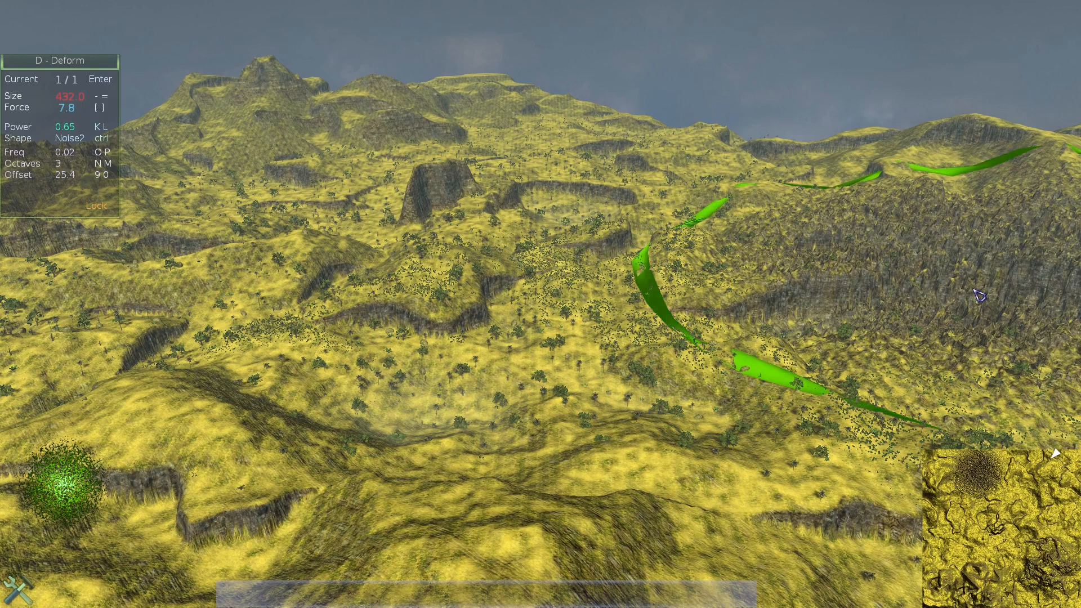
pyautogui.keyDown('ctrl'); pyautogui.moveTo(980, 293); pyautogui.dragTo(980, 293, button='right'); pyautogui.keyUp('ctrl')
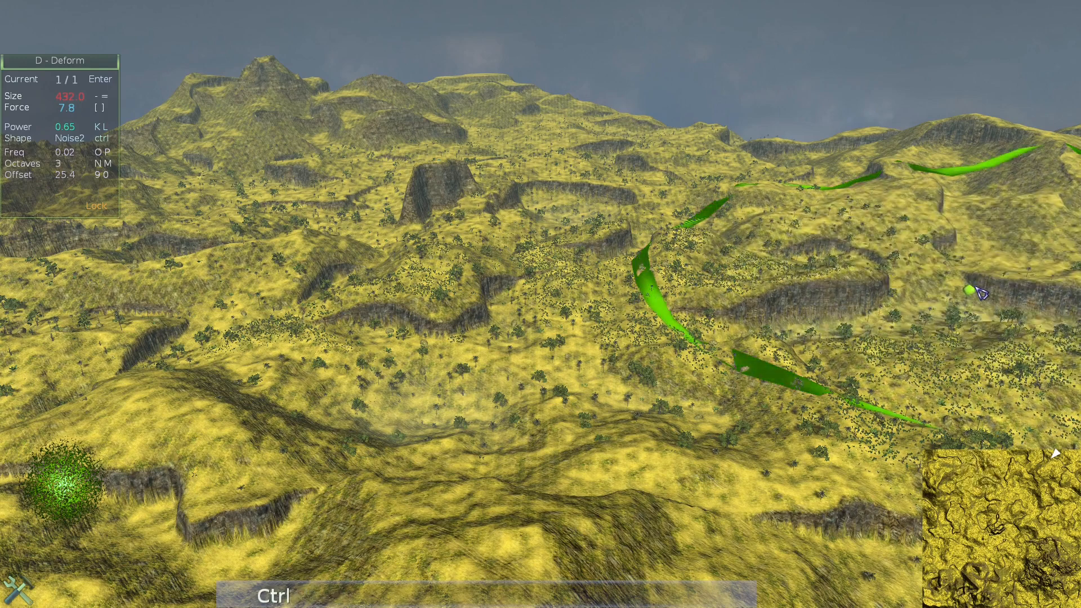
# Raise rocky cliffs on the same hillside with the rocky split preset, locked in place at size 331.9 and force 20
pyautogui.press('`')
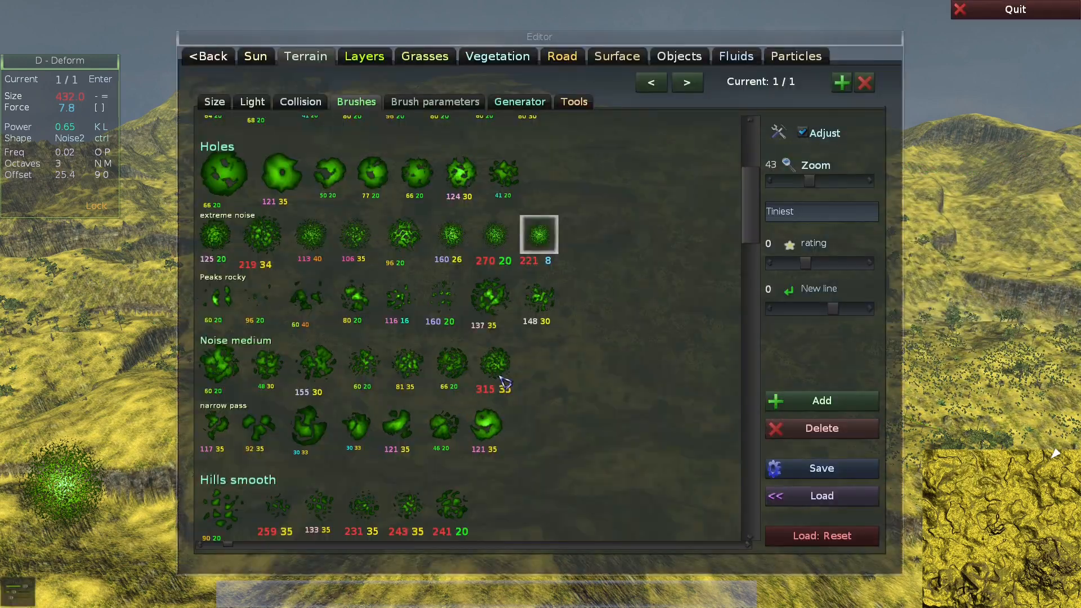
pyautogui.click(442, 427)
pyautogui.press('Tab')
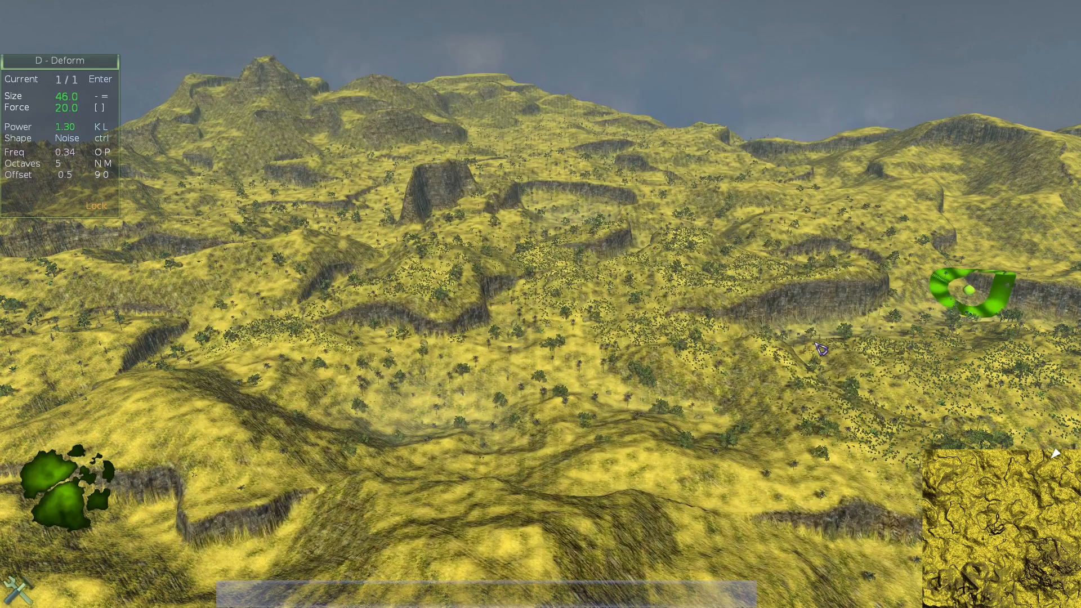
pyautogui.scroll(-10, 944, 307)
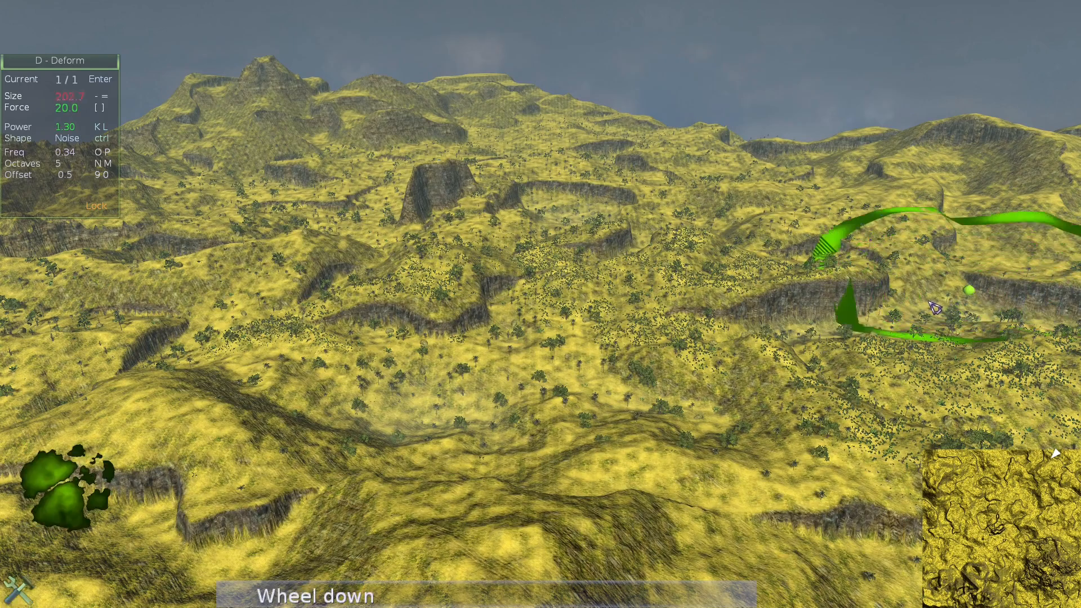
pyautogui.keyDown('ctrl'); pyautogui.moveTo(954, 298); pyautogui.dragTo(954, 298); pyautogui.keyUp('ctrl')
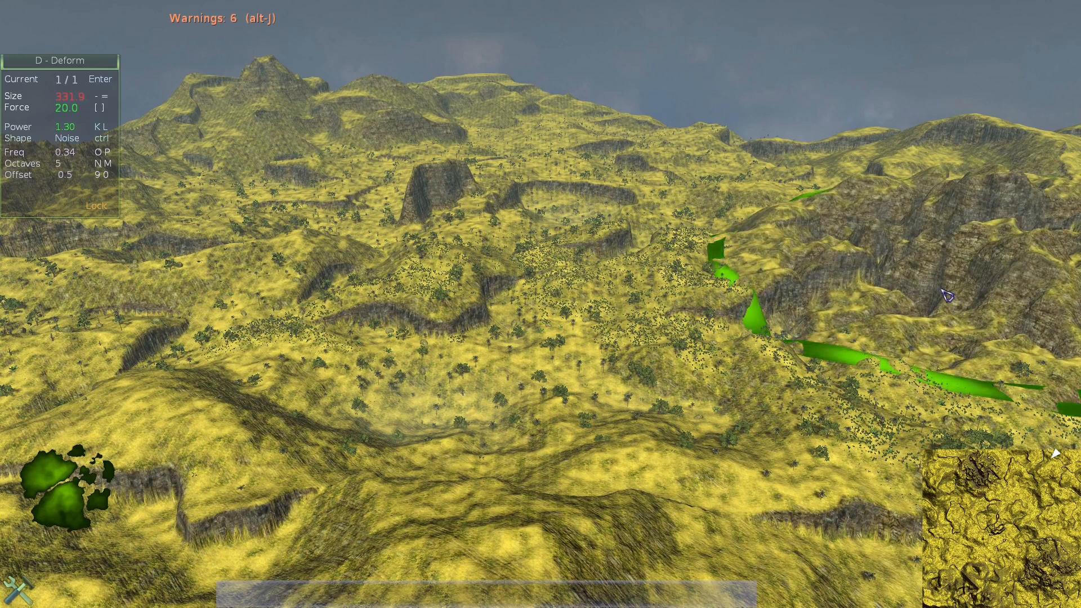
# Flatten a passage between the rocky cliffs to height 15.6 with the Height brush at size 103.7
pyautogui.press('Tab')
pyautogui.press('e')
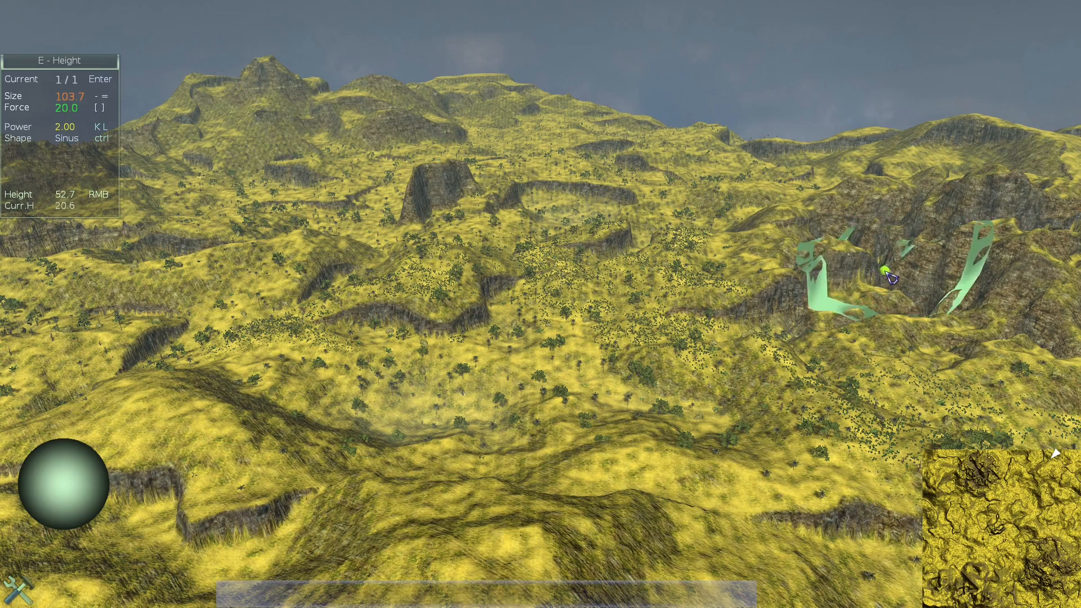
pyautogui.moveTo(892, 280)
pyautogui.mouseDown()
pyautogui.moveTo(923, 253)
pyautogui.moveTo(1066, 238)
pyautogui.mouseUp()
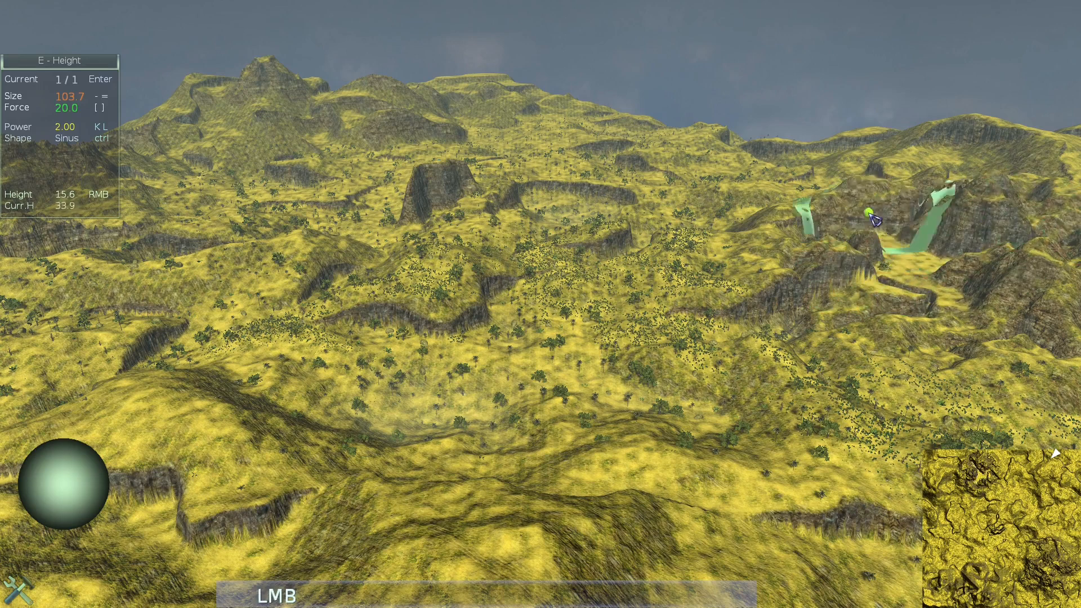
# Roughen the plain beside the cliffs with the Noise medium 66 20 preset at size 176.8 and force 20, and hide the vegetation
pyautogui.press('d')
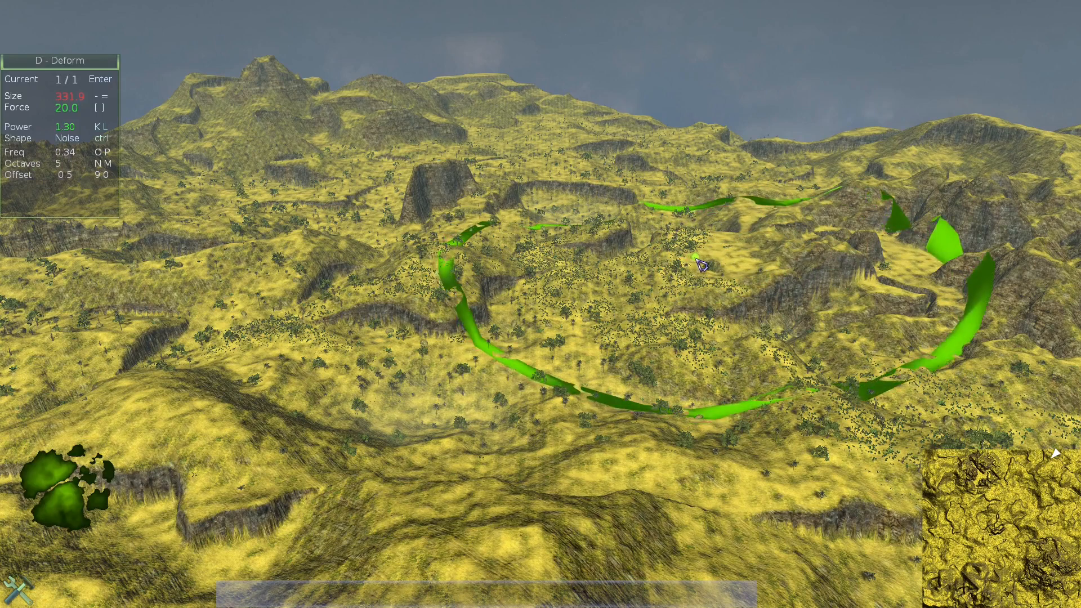
pyautogui.scroll(3, 670, 285)
pyautogui.press('`')
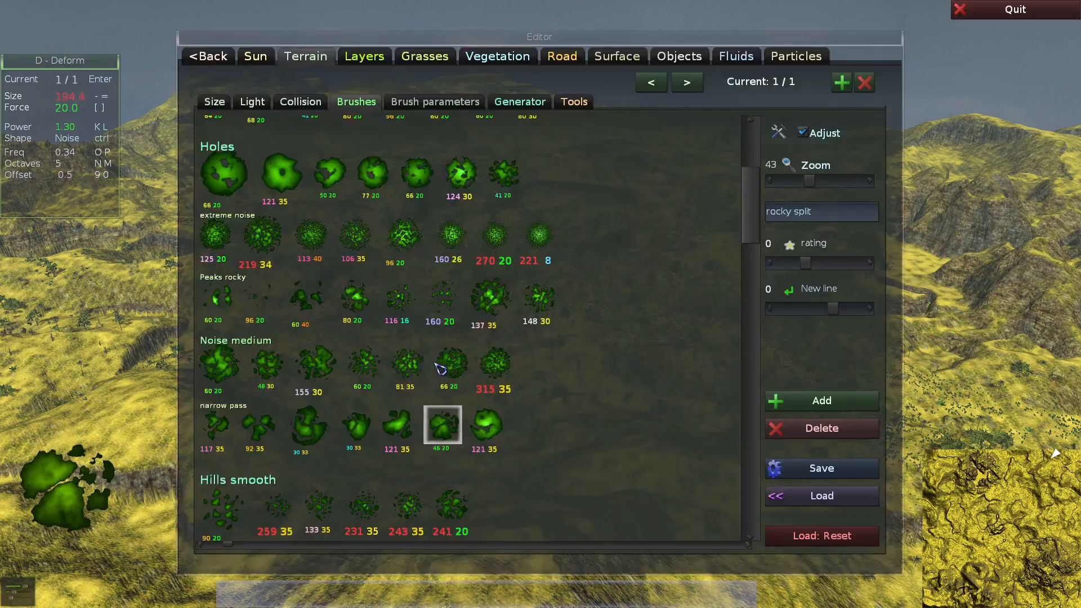
pyautogui.click(455, 364)
pyautogui.press('`')
pyautogui.scroll(-3, 715, 299)
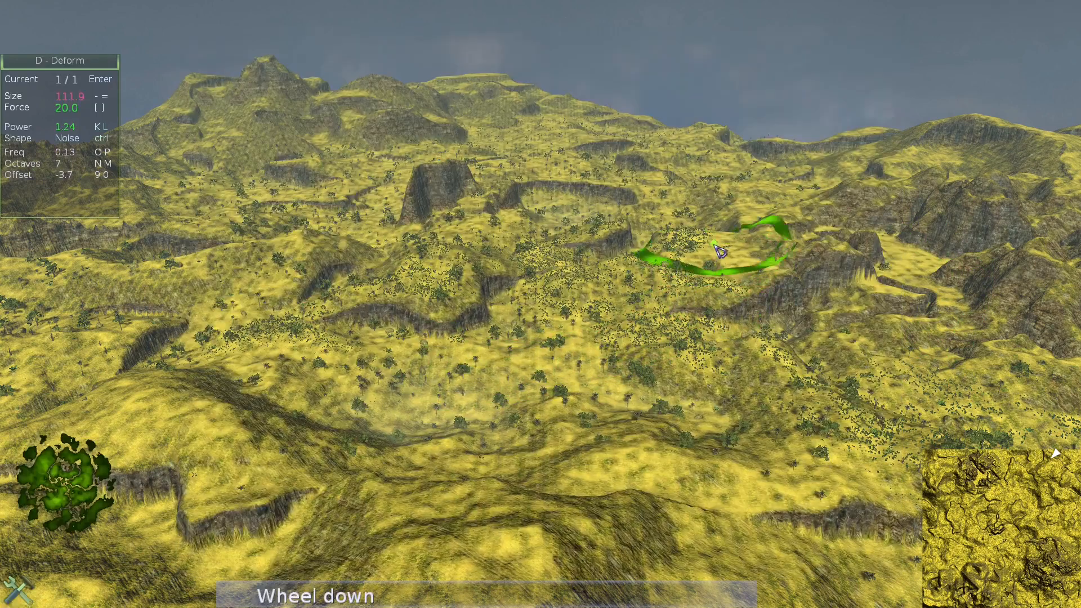
pyautogui.moveTo(728, 236)
pyautogui.keyDown('ctrl'); pyautogui.mouseDown(button='right')
pyautogui.moveTo(705, 236)
pyautogui.moveTo(651, 290)
pyautogui.moveTo(519, 316)
pyautogui.moveTo(832, 447)
pyautogui.moveTo(940, 388)
pyautogui.mouseUp(button='right'); pyautogui.keyUp('ctrl')
pyautogui.press('v')
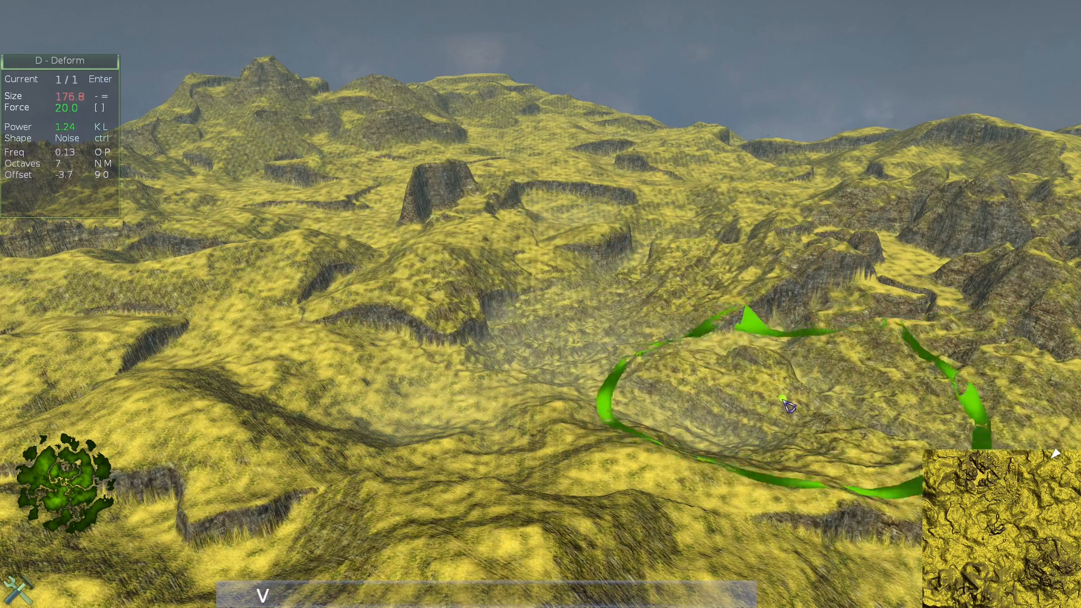
pyautogui.press('`')
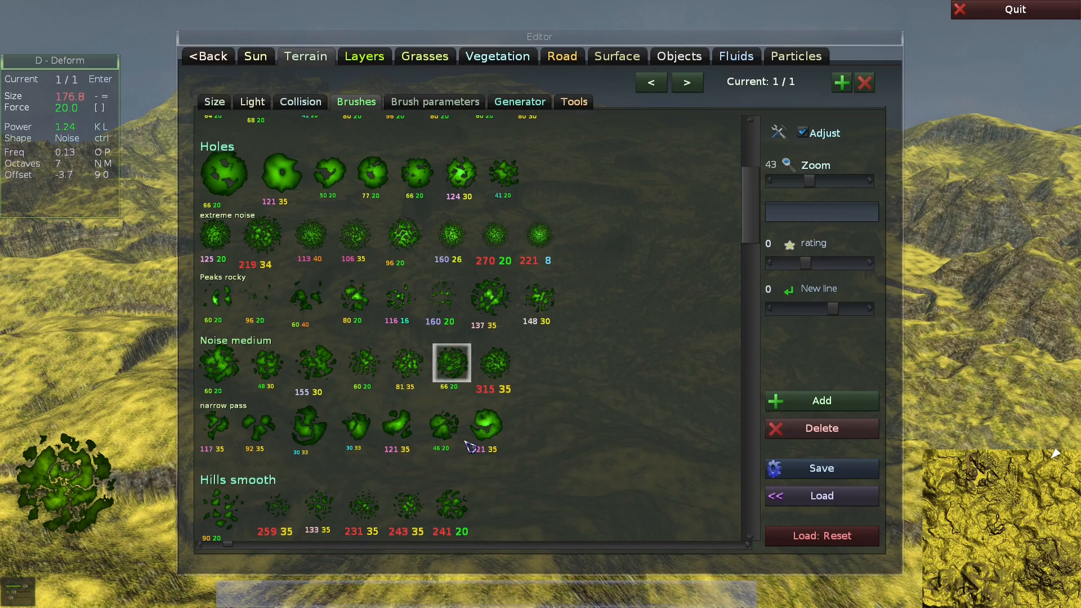
# Raise and smooth a mound with the narrow pass edge preset, and raise a rocky peak beside it at size 79.9 and force 35.3
pyautogui.doubleClick(405, 435)
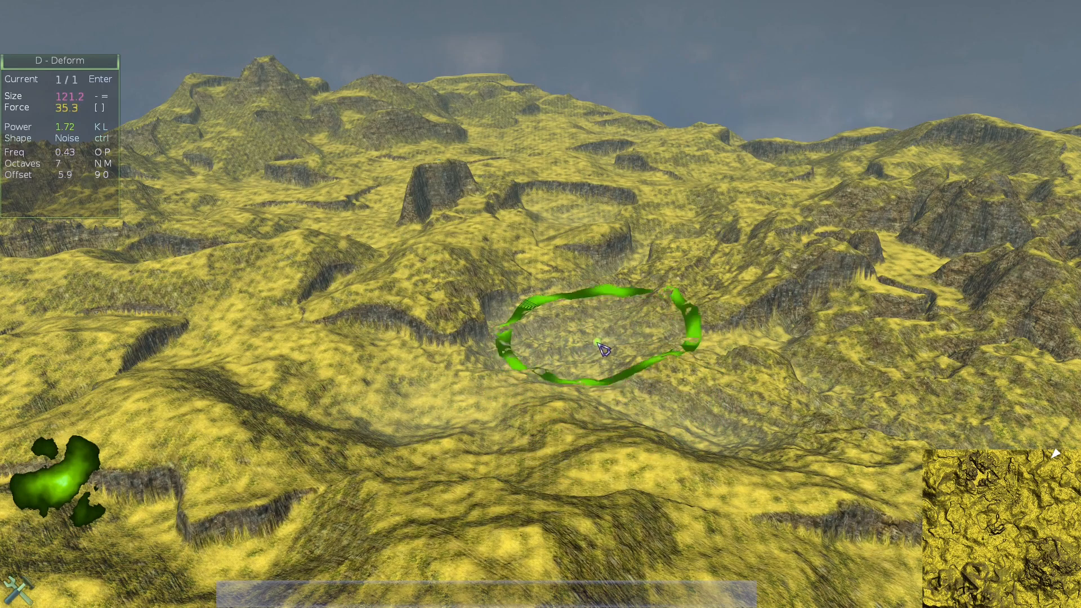
pyautogui.press('f')
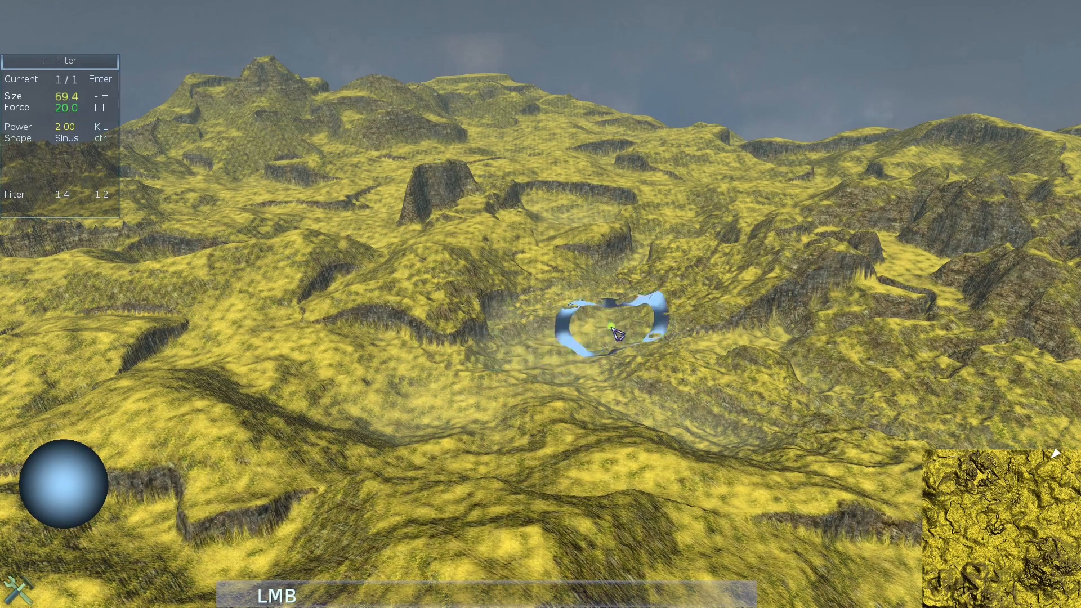
pyautogui.moveTo(837, 397); pyautogui.dragTo(760, 352)
pyautogui.press('d')
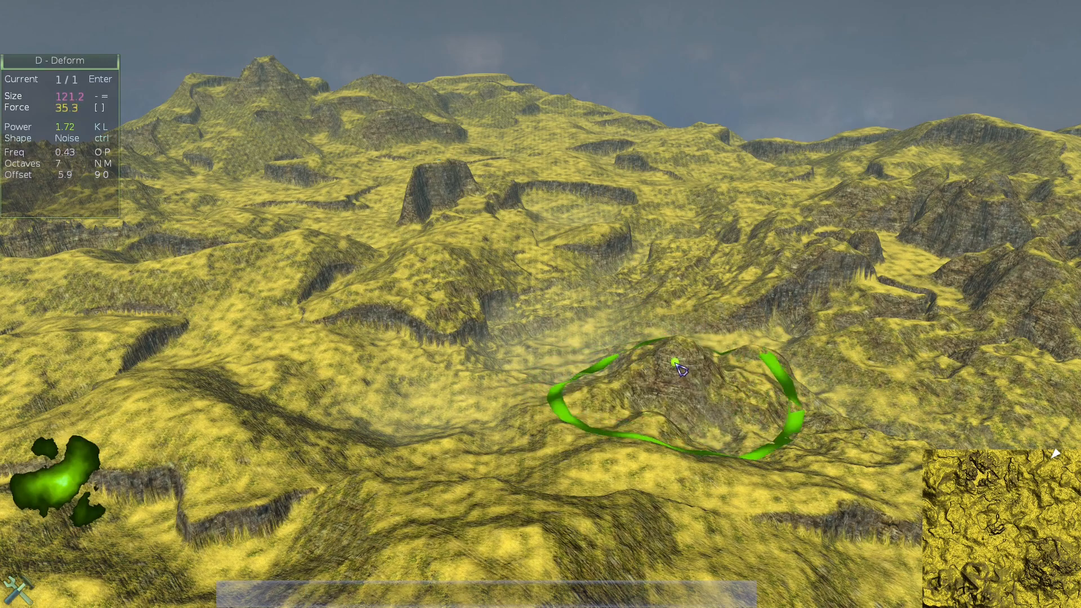
pyautogui.press('s')
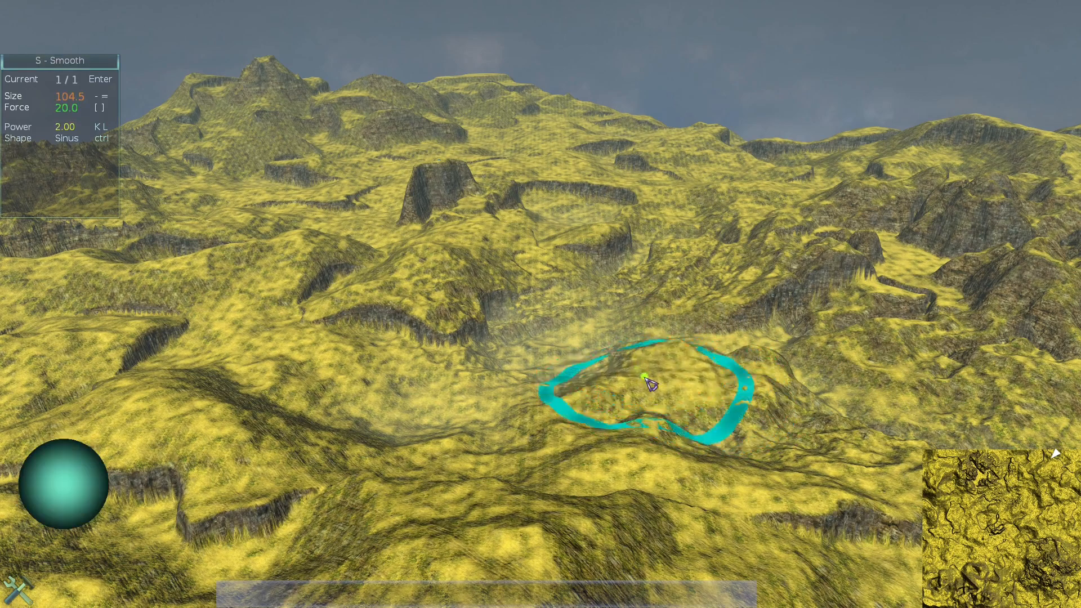
pyautogui.scroll(1, 763, 401)
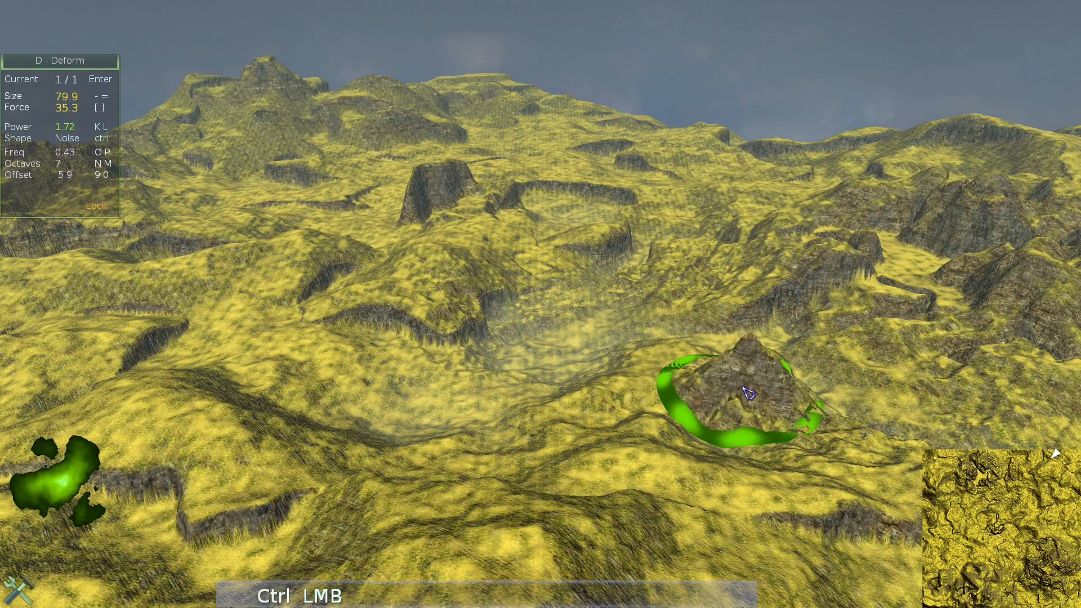
# Carve a hollow into the plain behind the foreground plateau with the edge preset, locked in place at size 151.8 and force 35.3
pyautogui.press('Tab')
pyautogui.hotkey('ctrl', 'a')
pyautogui.hotkey('ctrl', 'Right')
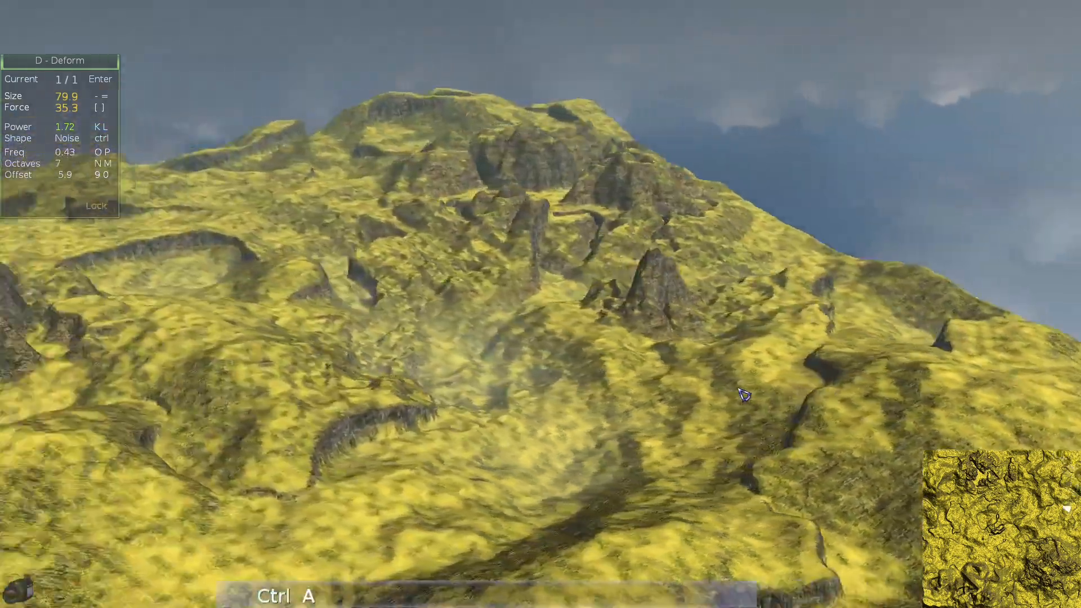
pyautogui.hotkey('ctrl', 'Right')
pyautogui.hotkey('ctrl', 'q')
pyautogui.hotkey('ctrl', 'a')
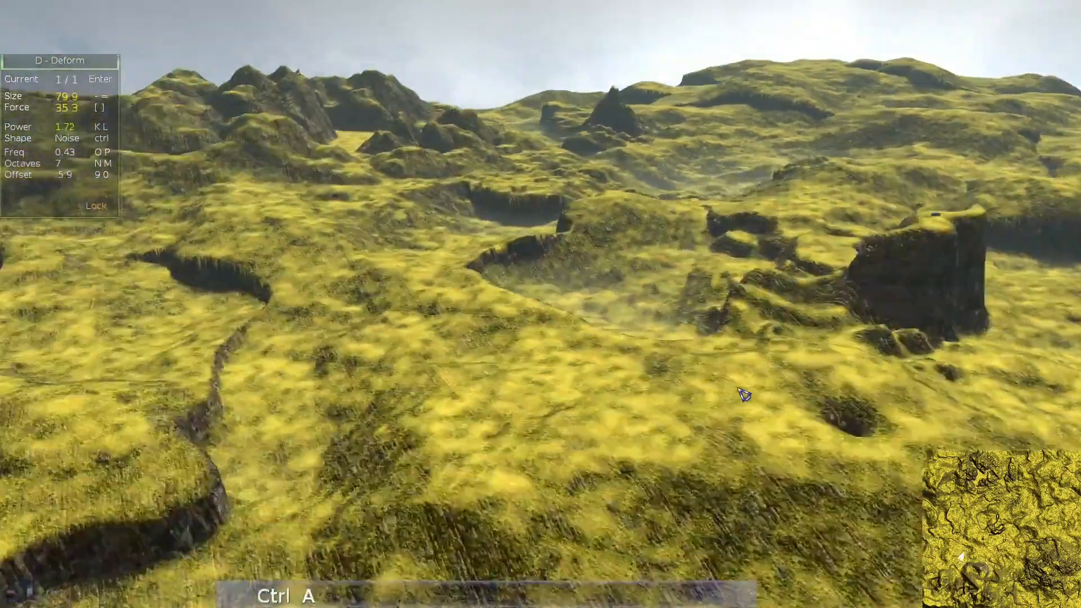
pyautogui.press('s')
pyautogui.press('a')
pyautogui.press('w')
pyautogui.press('d')
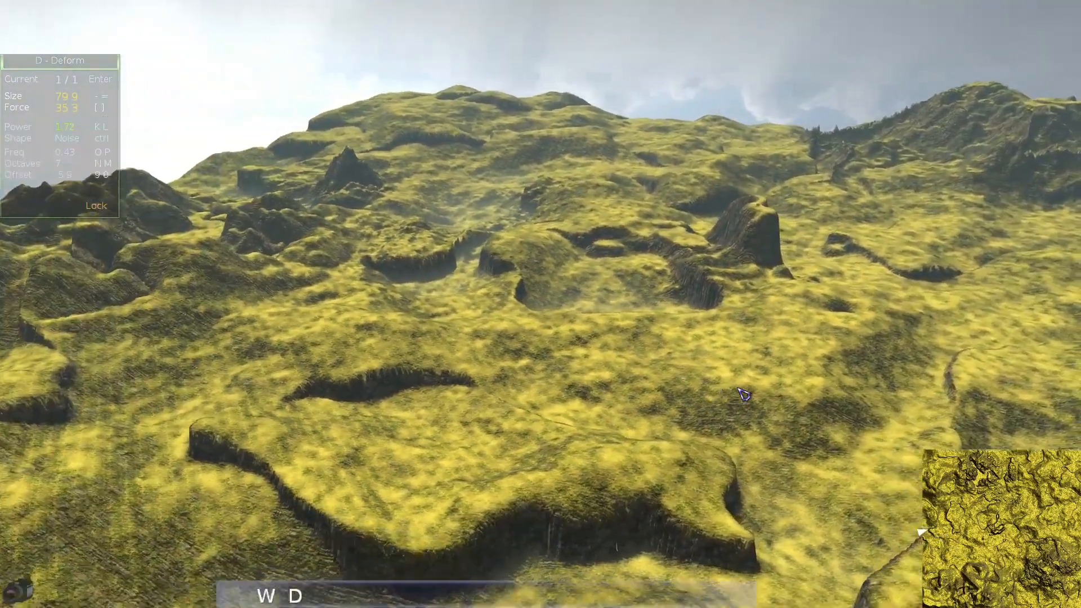
pyautogui.press('Tab')
pyautogui.scroll(-6, 715, 349)
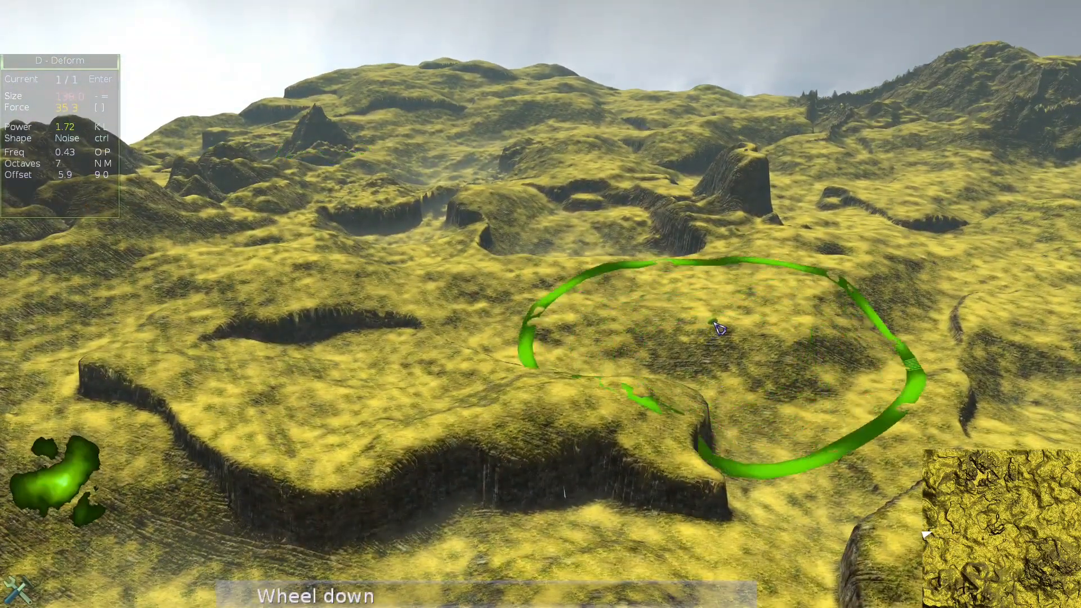
pyautogui.keyDown('ctrl'); pyautogui.click(734, 292); pyautogui.keyUp('ctrl')
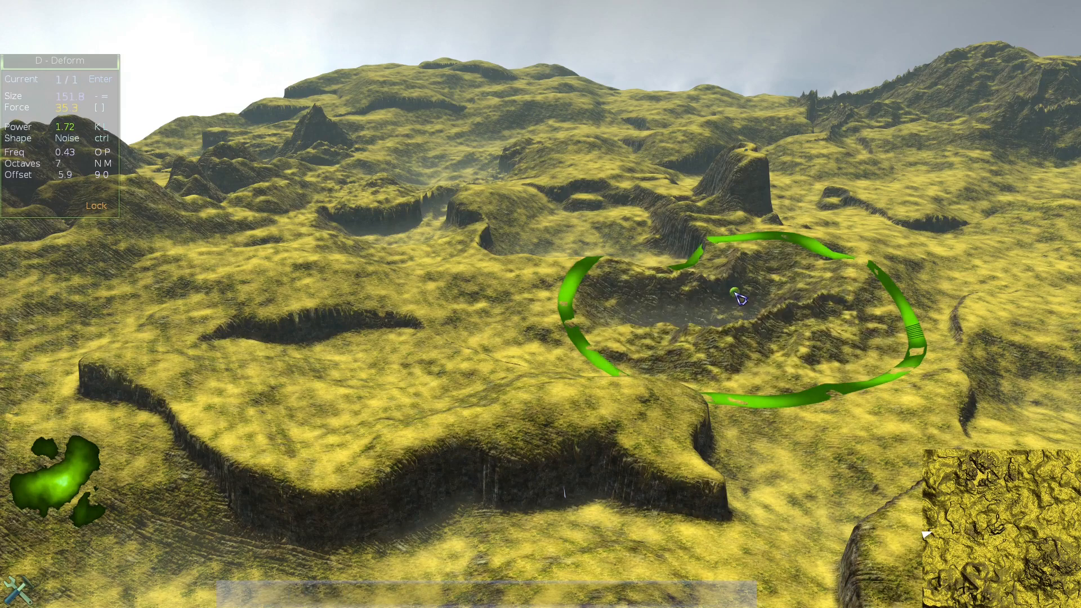
# Raise a rocky mountain on the distant hilltop with the Peaks rocky preset named Rocky at size 391.3
pyautogui.press('Tab')
pyautogui.press('`')
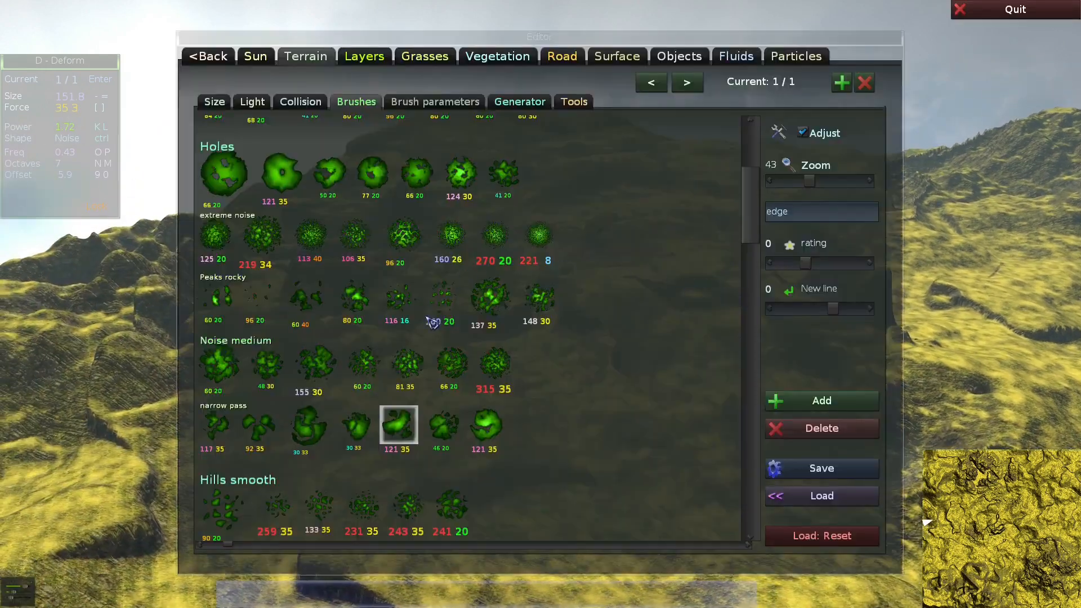
pyautogui.click(356, 311)
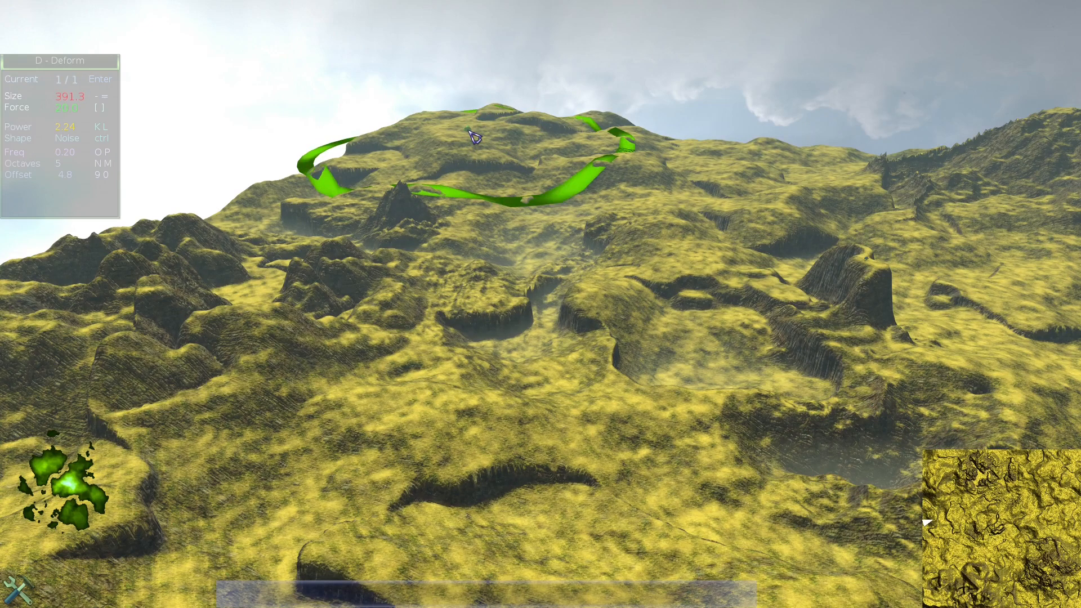
pyautogui.keyDown('ctrl'); pyautogui.moveTo(475, 137); pyautogui.dragTo(484, 138); pyautogui.keyUp('ctrl')
# Raise a second group of peaks beside the mountain with the narrow pass 46 20 preset at size 339.7
pyautogui.press('Tab')
pyautogui.press('`')
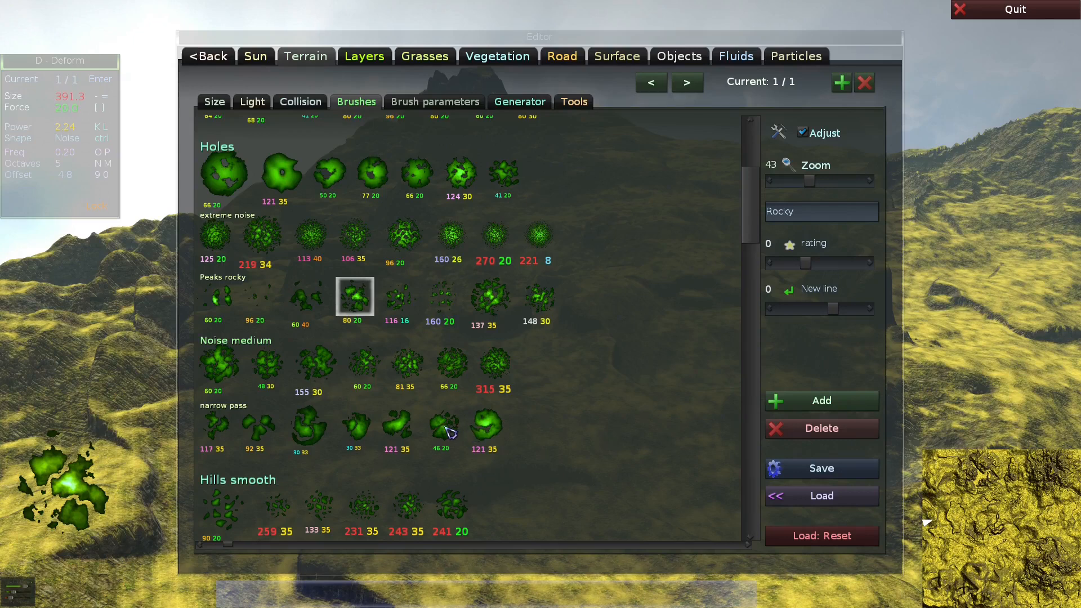
pyautogui.click(451, 433)
pyautogui.press('`')
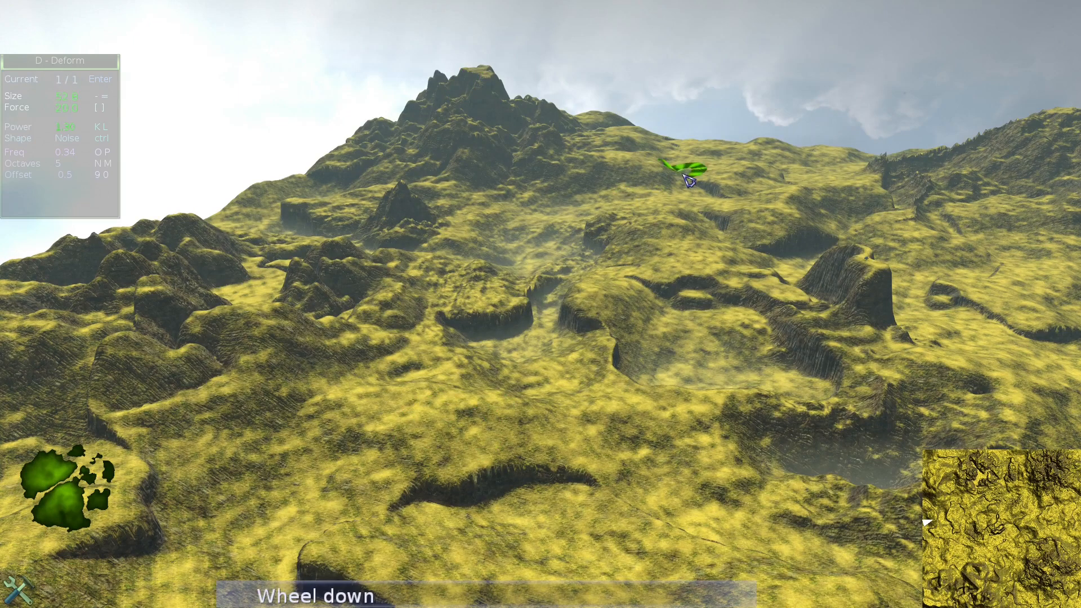
pyautogui.keyDown('ctrl'); pyautogui.moveTo(748, 156); pyautogui.dragTo(744, 162); pyautogui.keyUp('ctrl')
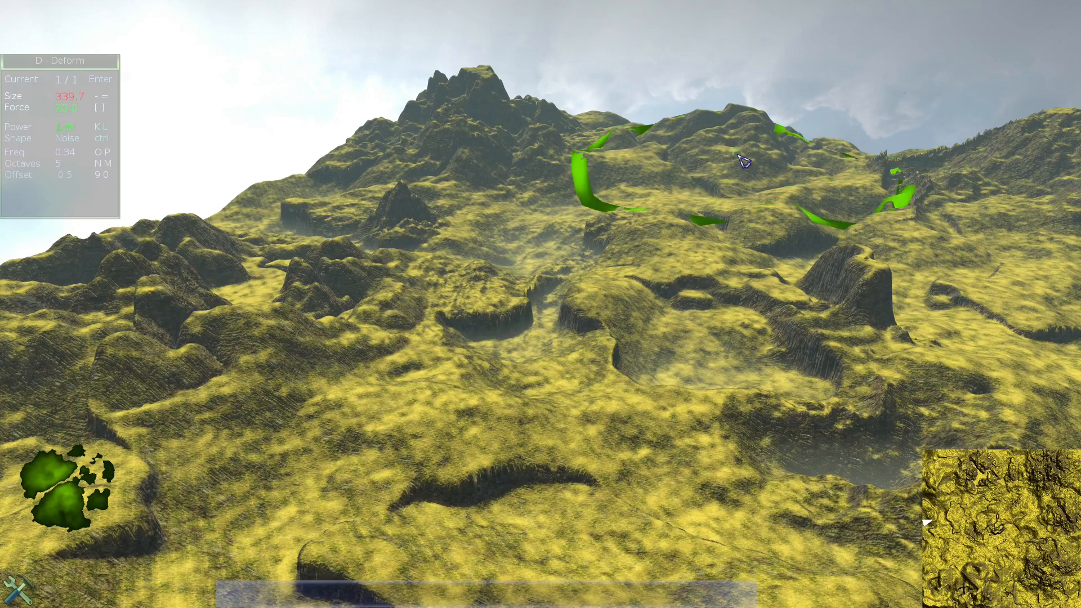
# Raise long low ridges across the nearby plain with the same narrow pass preset at a much smaller brush size
pyautogui.press('Tab')
pyautogui.press('Tab')
pyautogui.scroll(5, 574, 414)
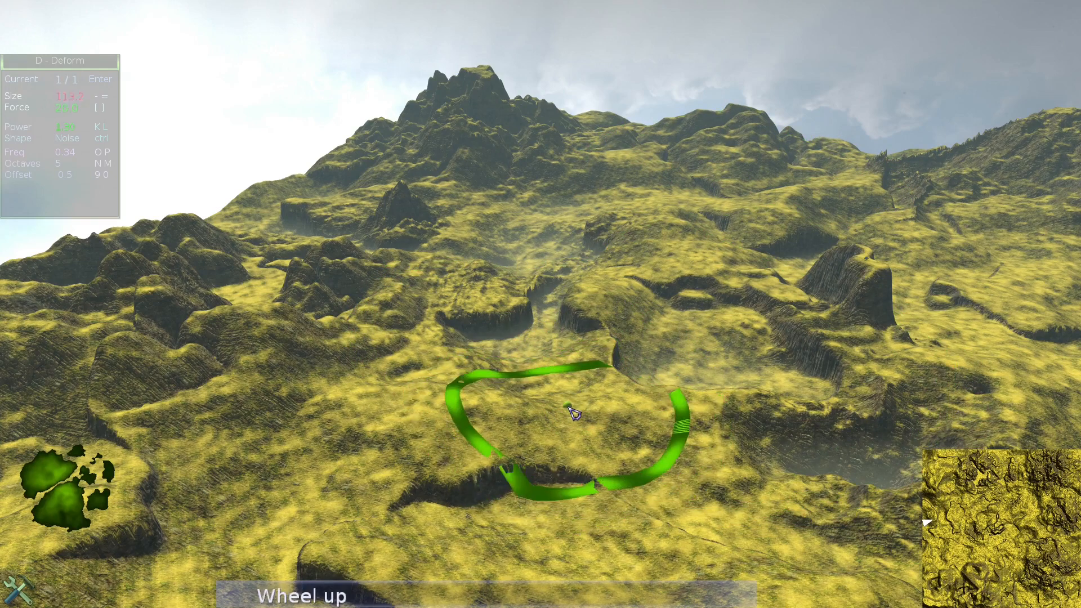
pyautogui.scroll(1, 574, 414)
pyautogui.moveTo(566, 415); pyautogui.dragTo(175, 429)
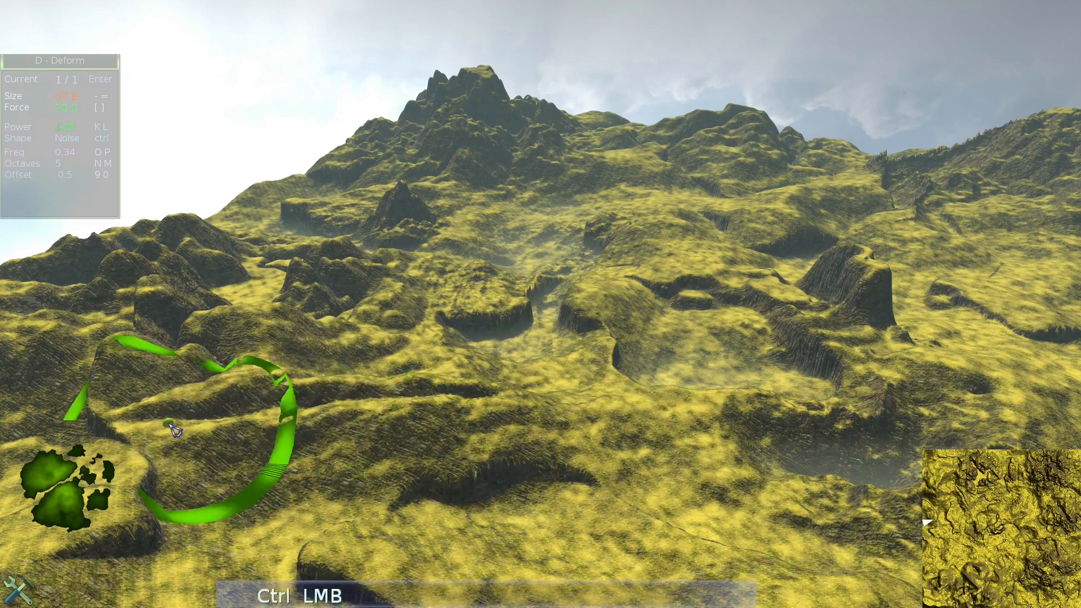
pyautogui.moveTo(526, 417)
pyautogui.keyDown('ctrl'); pyautogui.mouseDown()
pyautogui.moveTo(623, 430)
pyautogui.moveTo(487, 442)
pyautogui.mouseUp(); pyautogui.keyUp('ctrl')
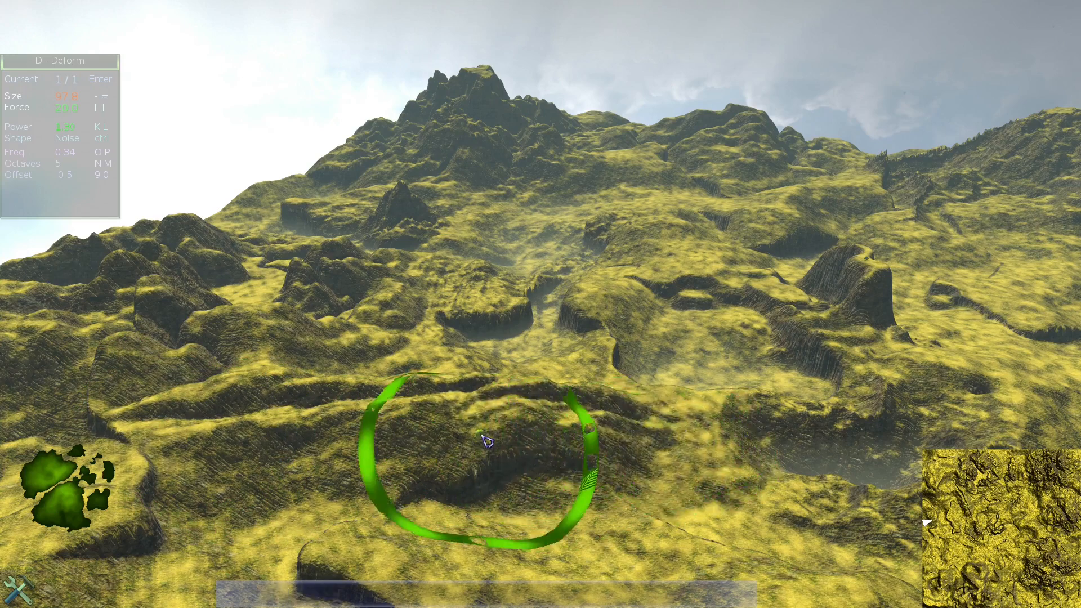
# Carve a pit between the ridges with the small blob preset at size 84.4 and force 33.0, and filter its spikes at size 91.9
pyautogui.scroll(1, 379, 437)
pyautogui.press('Tab')
pyautogui.click(353, 431)
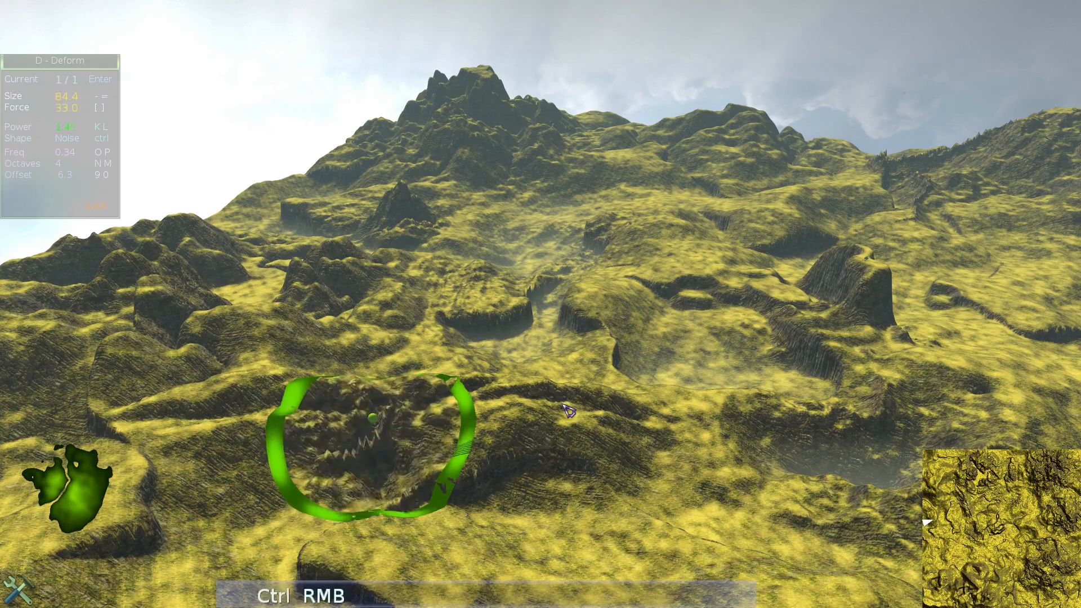
pyautogui.press('f')
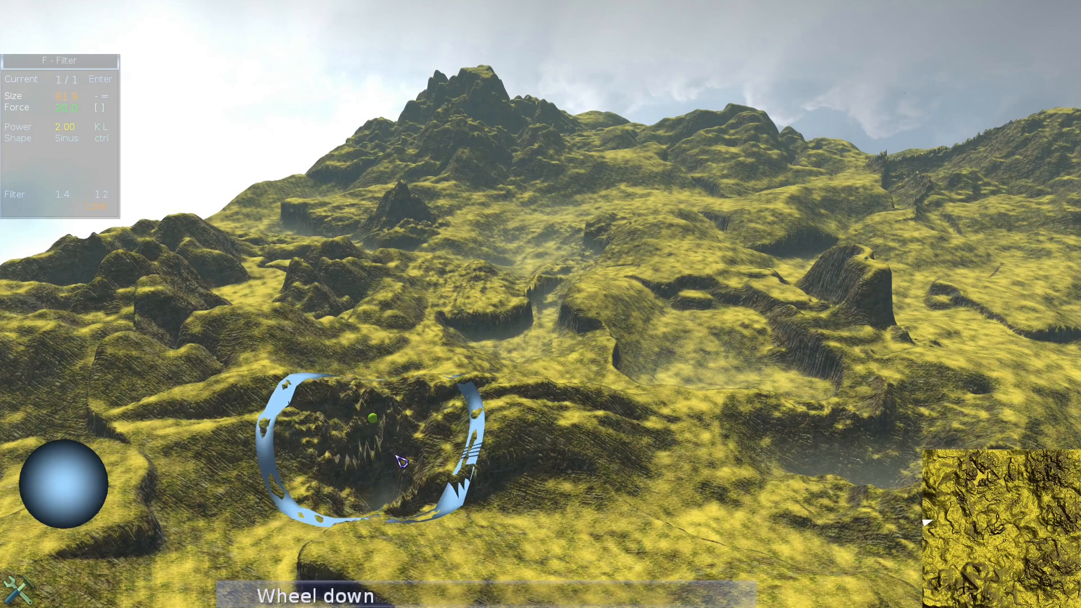
pyautogui.press('Tab')
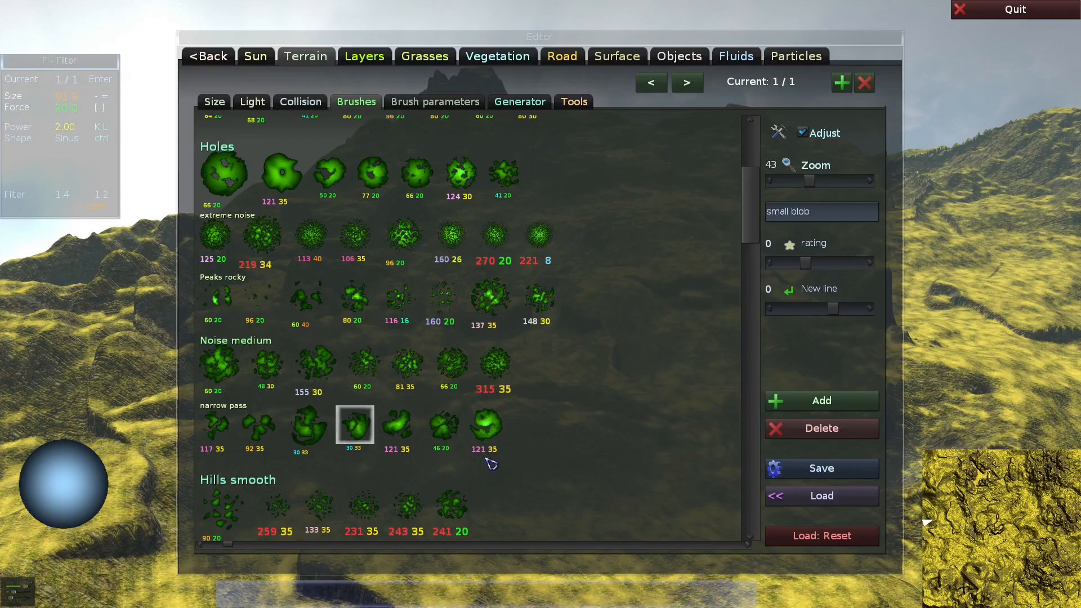
# Fly over the whole terrain to examine the sculpted mountains, ridges, plateaus and hollows
pyautogui.press('F1')
pyautogui.press('Tab')
pyautogui.hotkey('ctrl', 'Left')
pyautogui.hotkey('ctrl', 's')
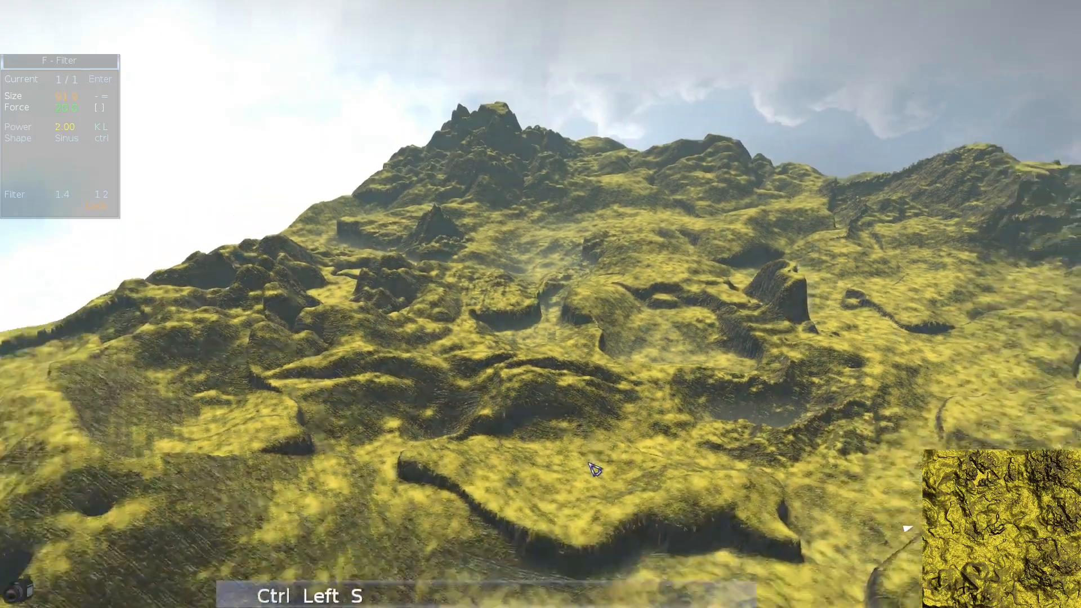
pyautogui.hotkey('ctrl', 'w')
pyautogui.hotkey('ctrl', 'd')
pyautogui.hotkey('ctrl', 'Left')
pyautogui.hotkey('ctrl', 'q')
pyautogui.hotkey('ctrl', 's')
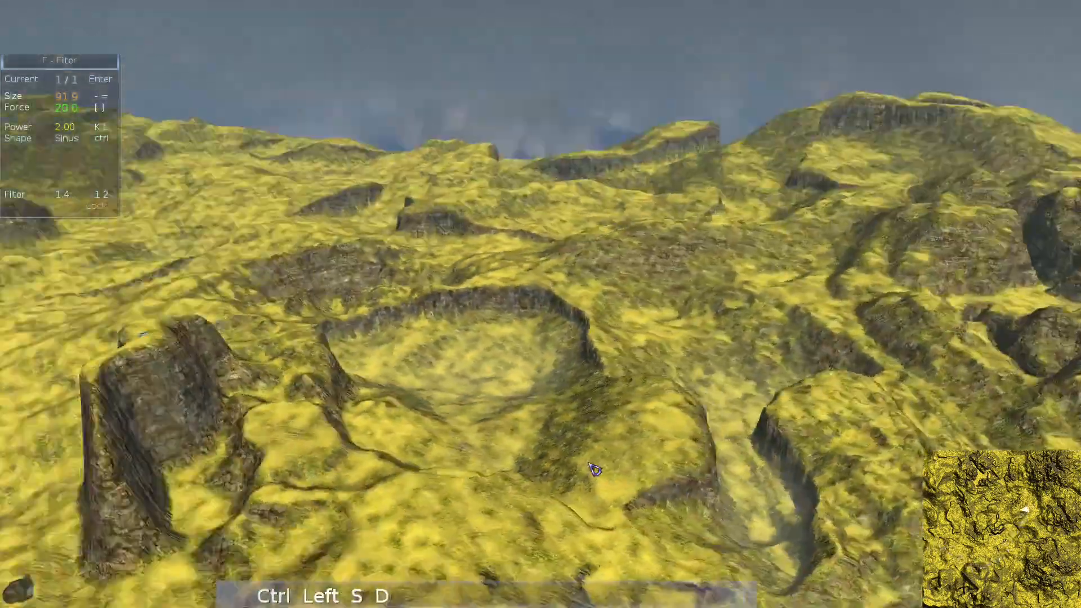
pyautogui.hotkey('ctrl', 'Left')
pyautogui.hotkey('ctrl', 'w')
pyautogui.hotkey('ctrl', 'd')
pyautogui.hotkey('ctrl', 's')
pyautogui.hotkey('ctrl', 'a')
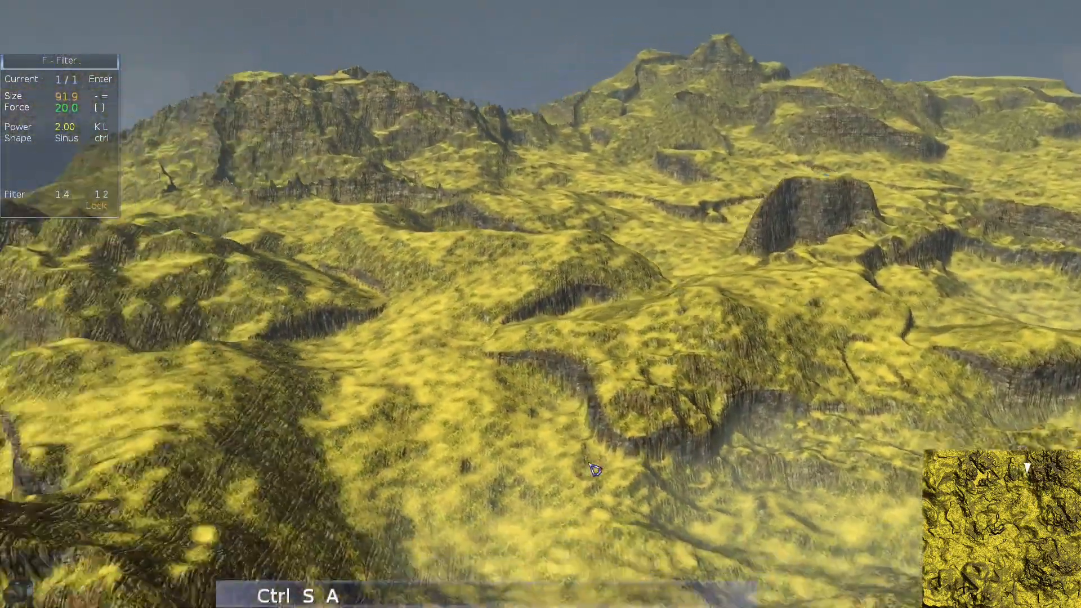
pyautogui.hotkey('ctrl', 'Right')
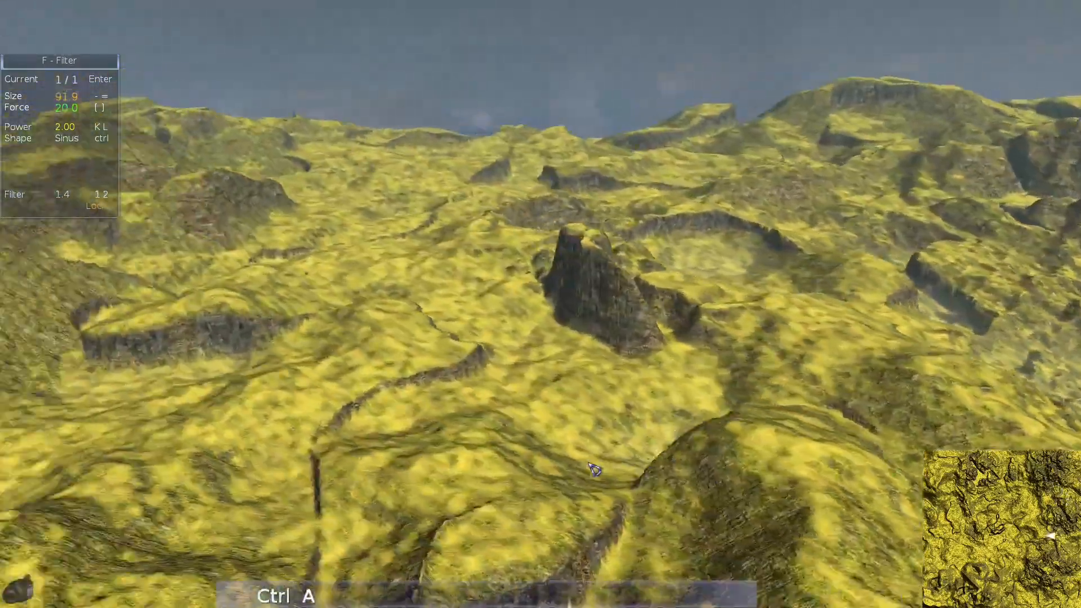
pyautogui.hotkey('ctrl', 'Right')
pyautogui.hotkey('ctrl', 'Right')
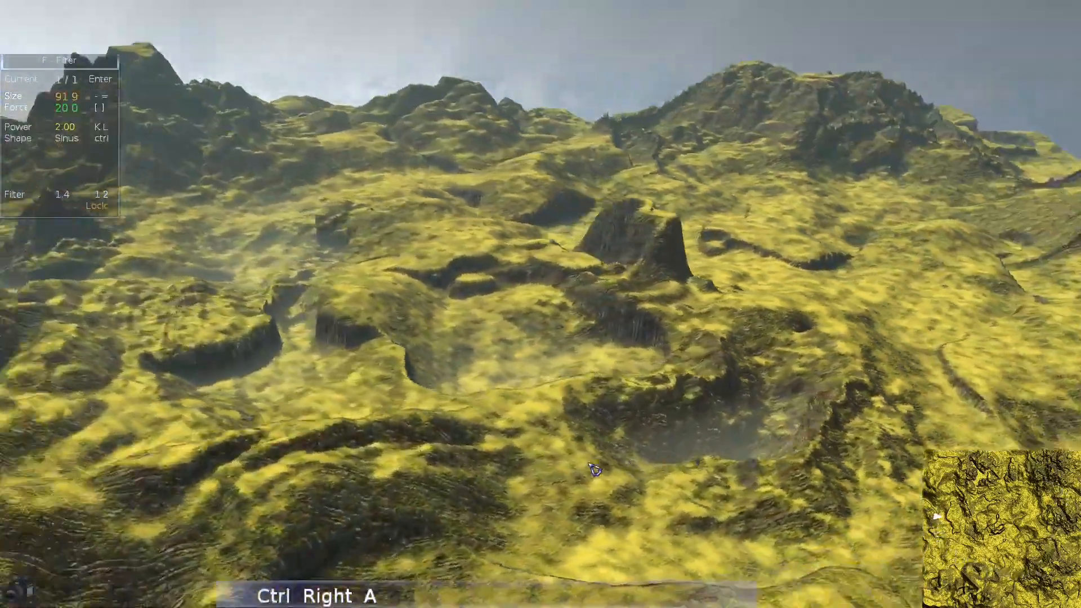
pyautogui.hotkey('ctrl', 'Right', 'a')
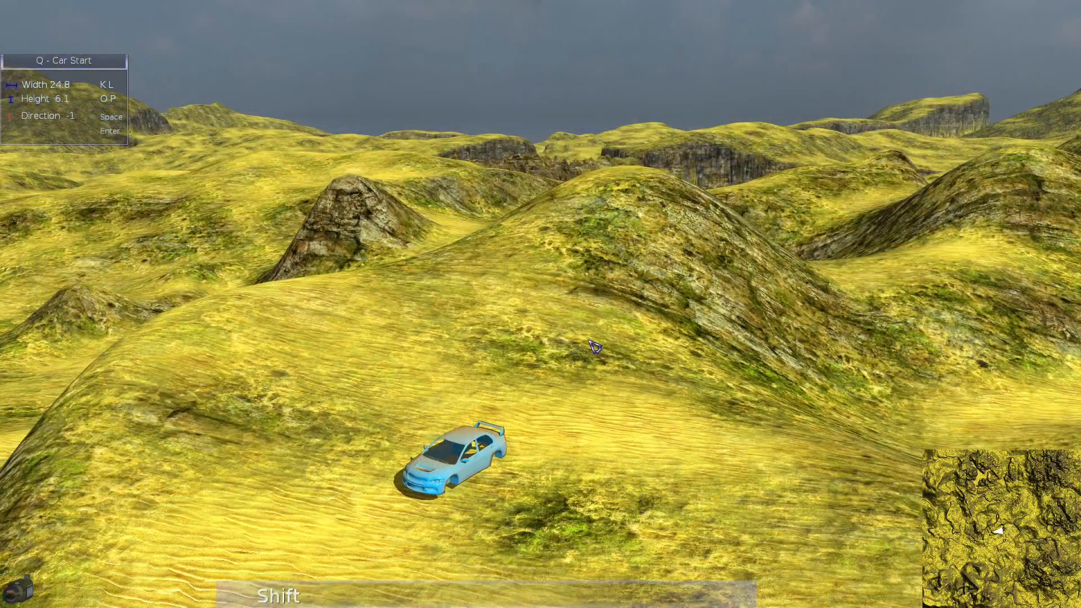
# Circle the camera around the car start to examine the surrounding hills and rocks
pyautogui.press('e')
pyautogui.press('w')
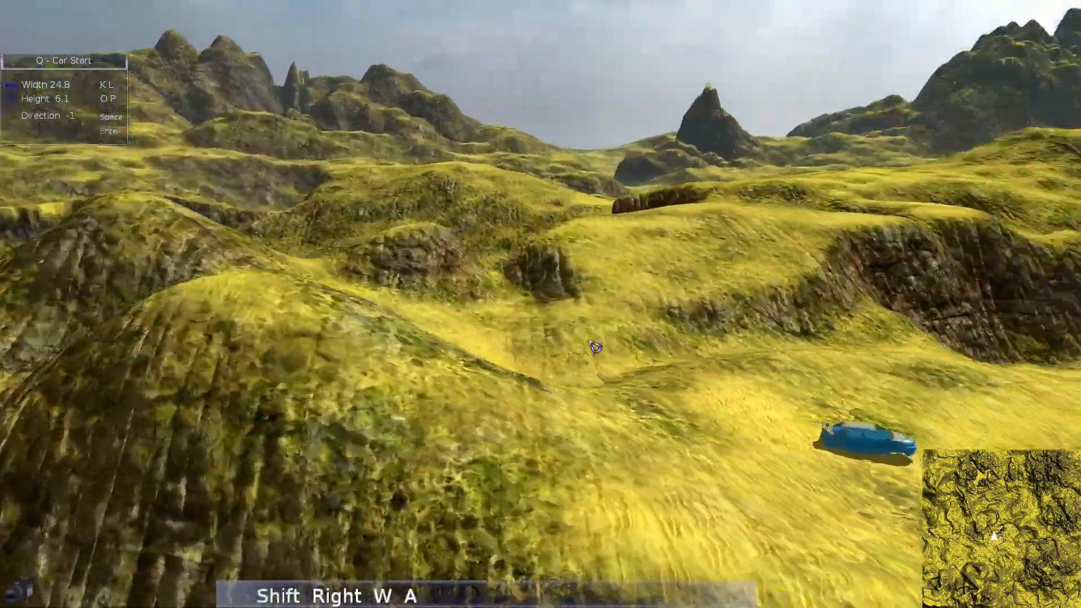
pyautogui.press('e')
pyautogui.hotkey('shift', 'Right')
pyautogui.hotkey('shift', 'a')
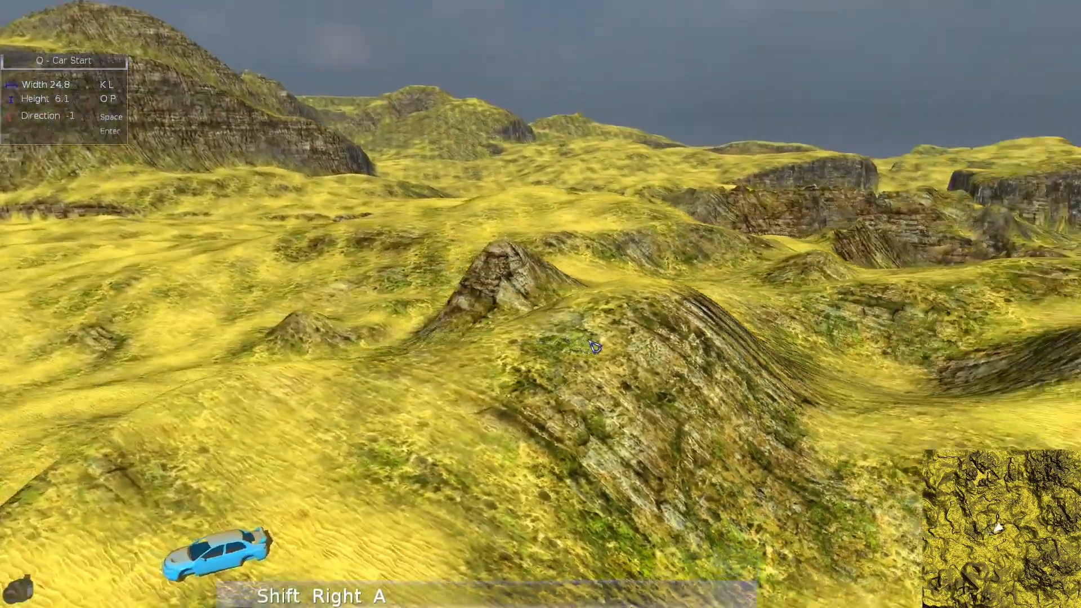
pyautogui.hotkey('shift', 's')
pyautogui.hotkey('shift', 's')
pyautogui.press('q')
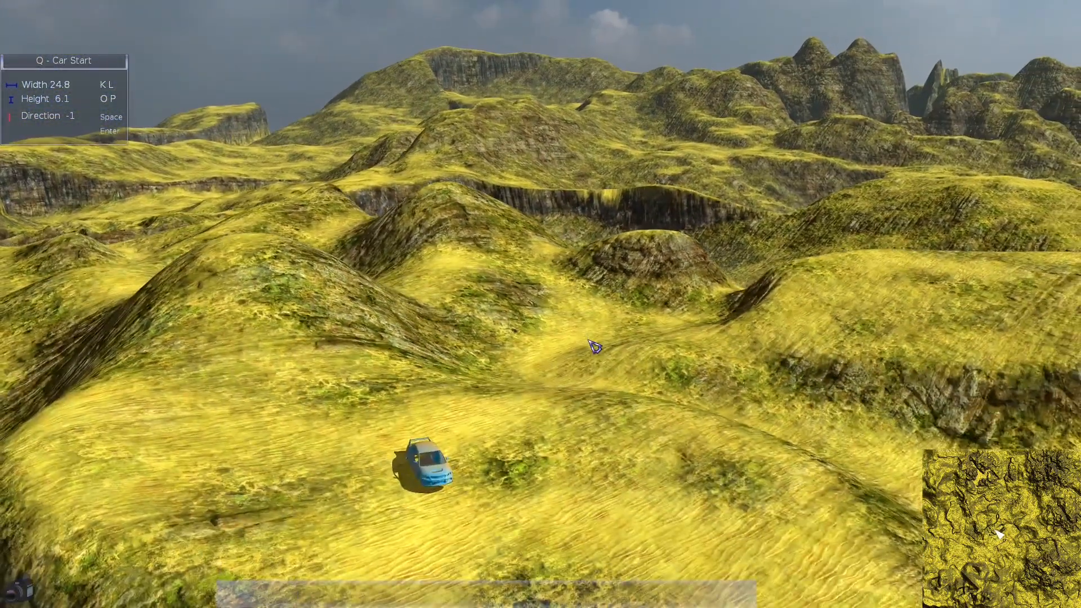